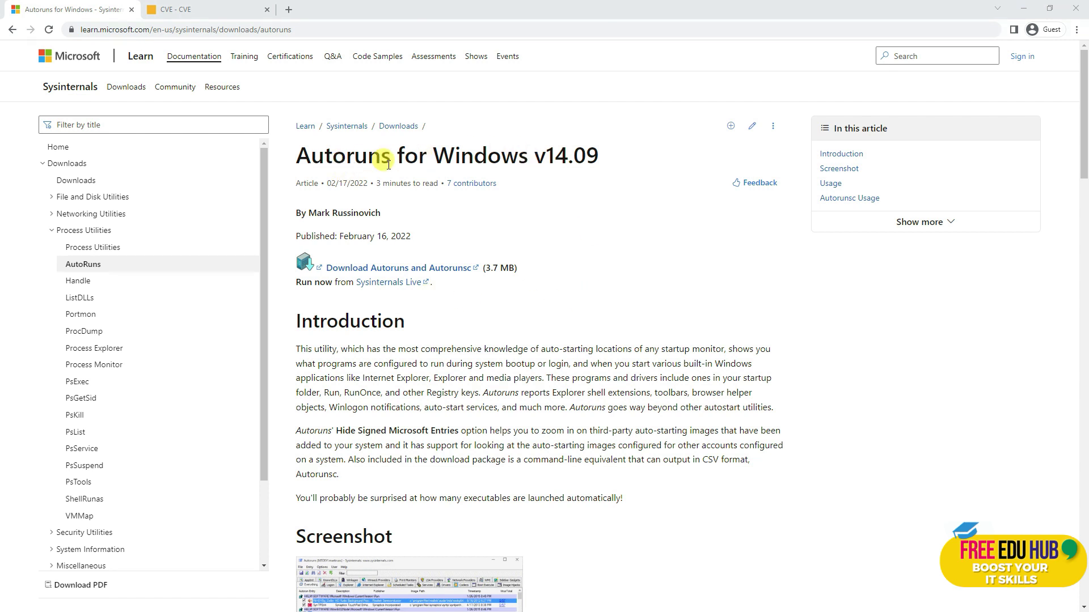
- Look over the Autoruns for Windows download page and the CVE website home page
{"action": "left_click", "coordinate": [198, 18]}
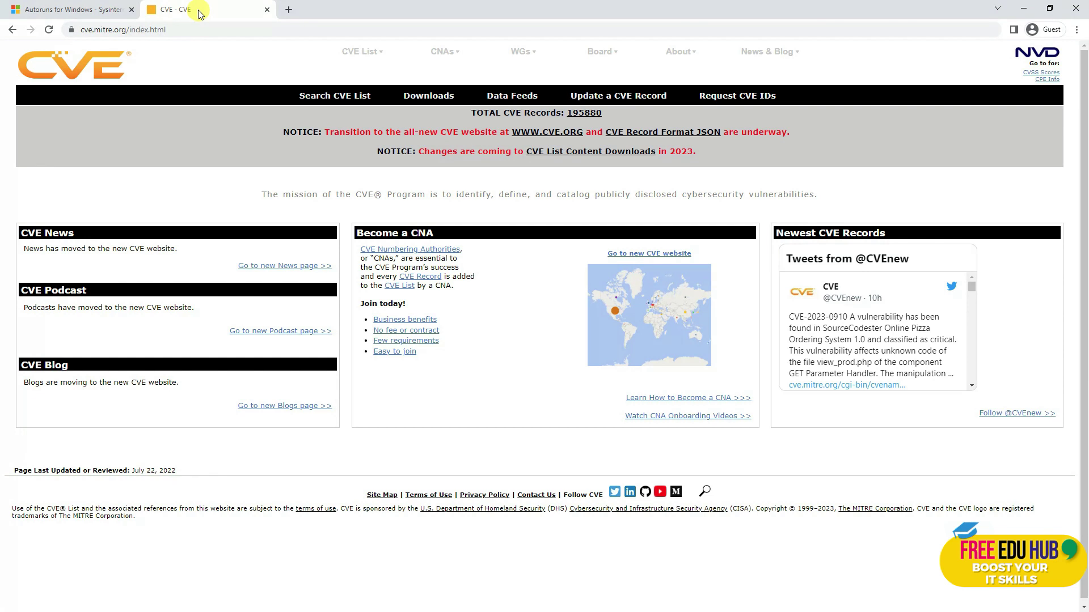
{"action": "left_click", "coordinate": [105, 15]}
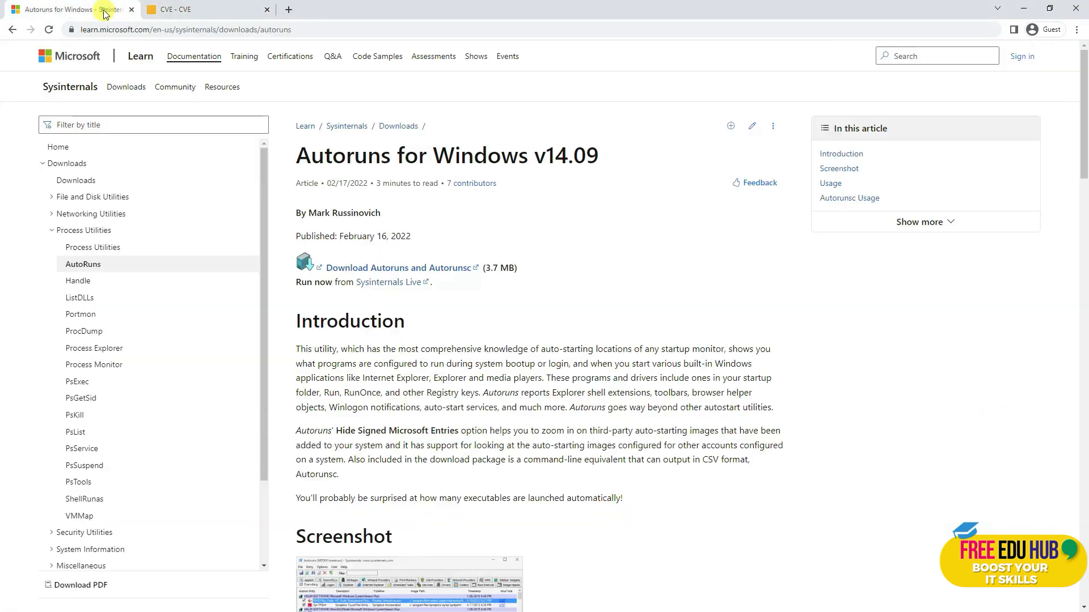
{"action": "left_click", "coordinate": [198, 6]}
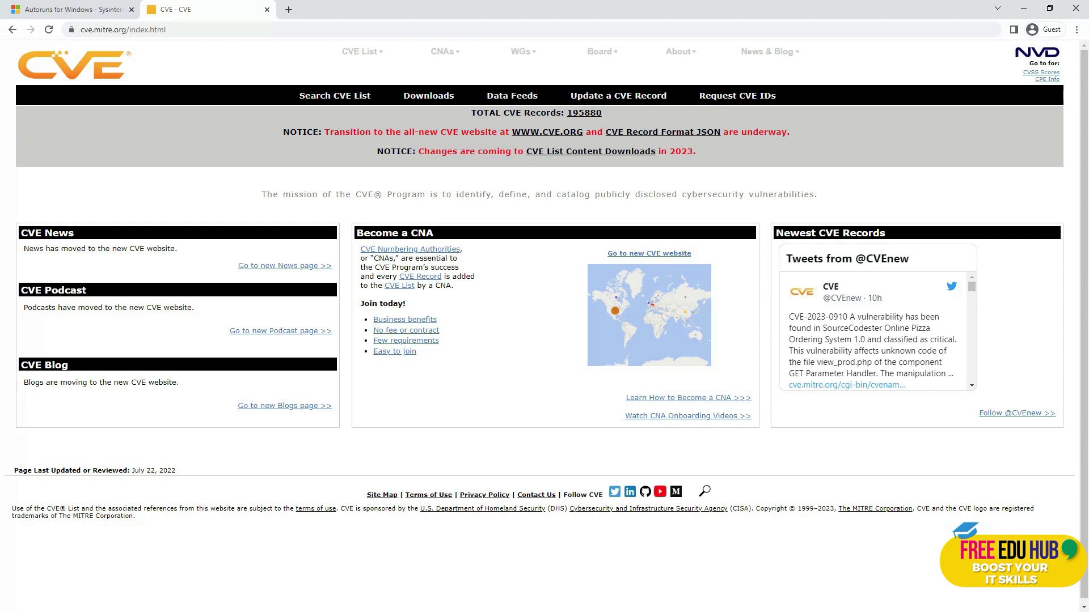
{"action": "left_click", "coordinate": [71, 8]}
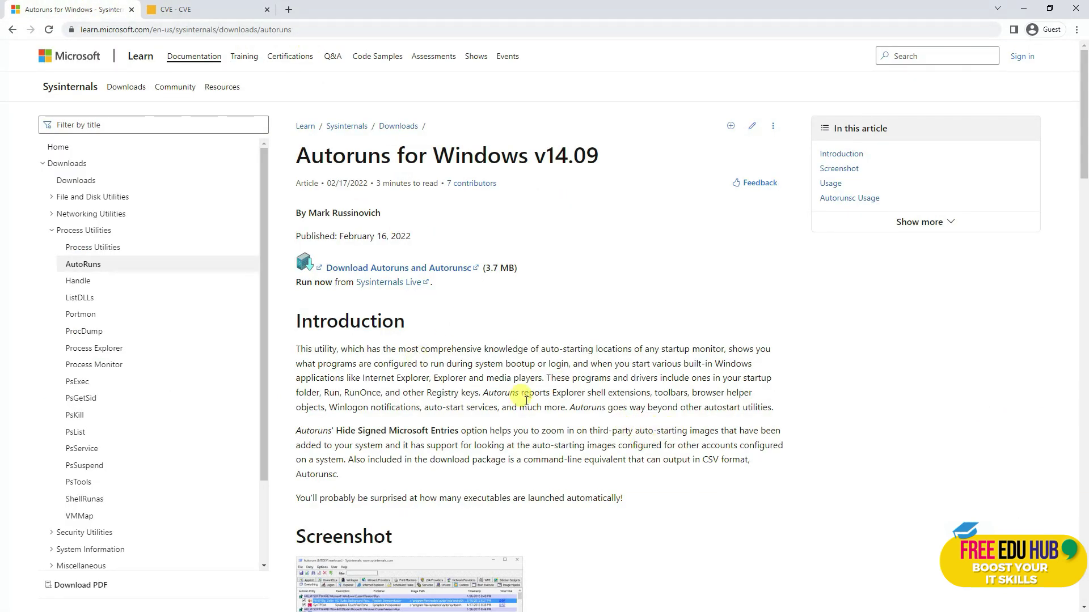
{"action": "scroll", "coordinate": [499, 400], "scroll_direction": "down", "scroll_amount": 6}
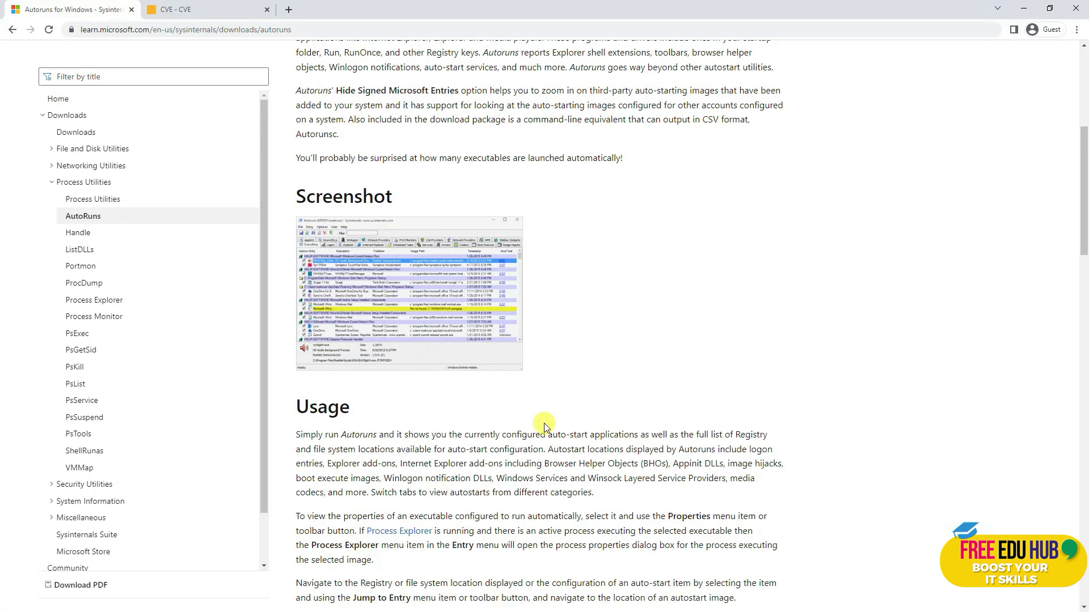
{"action": "scroll", "coordinate": [539, 418], "scroll_direction": "up", "scroll_amount": 5}
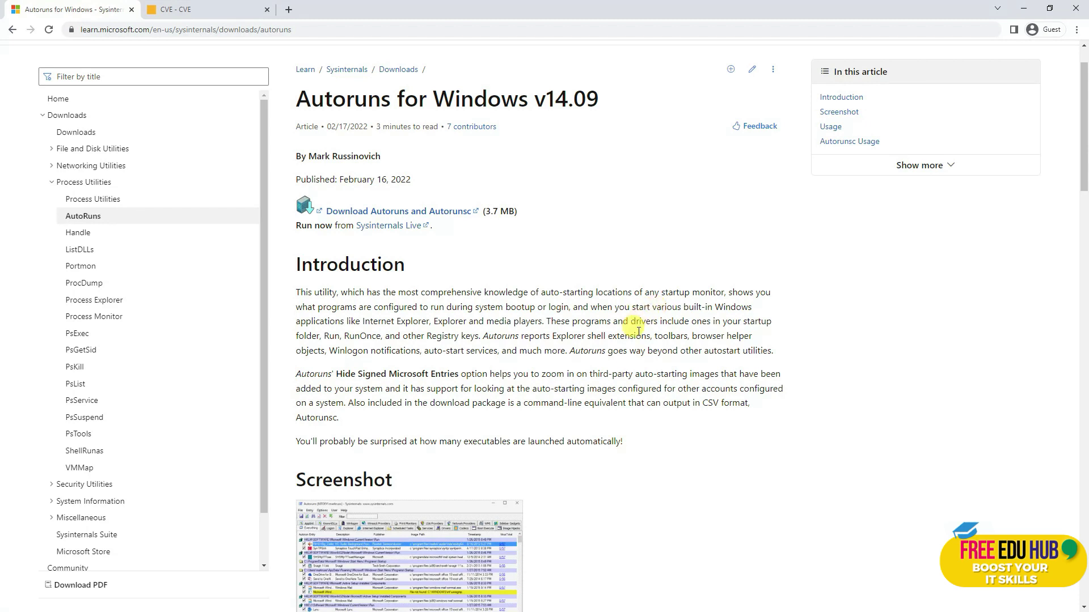
{"action": "scroll", "coordinate": [601, 341], "scroll_direction": "down", "scroll_amount": 1}
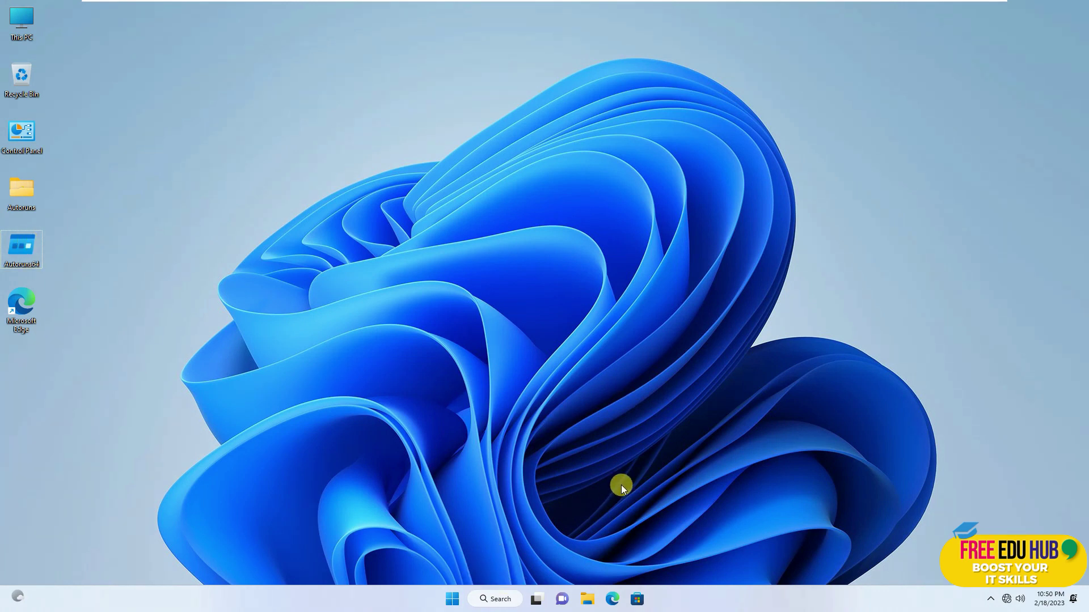
- Open the Windows Services console by running services.msc
{"action": "left_click", "coordinate": [454, 601]}
{"action": "right_click", "coordinate": [453, 600]}
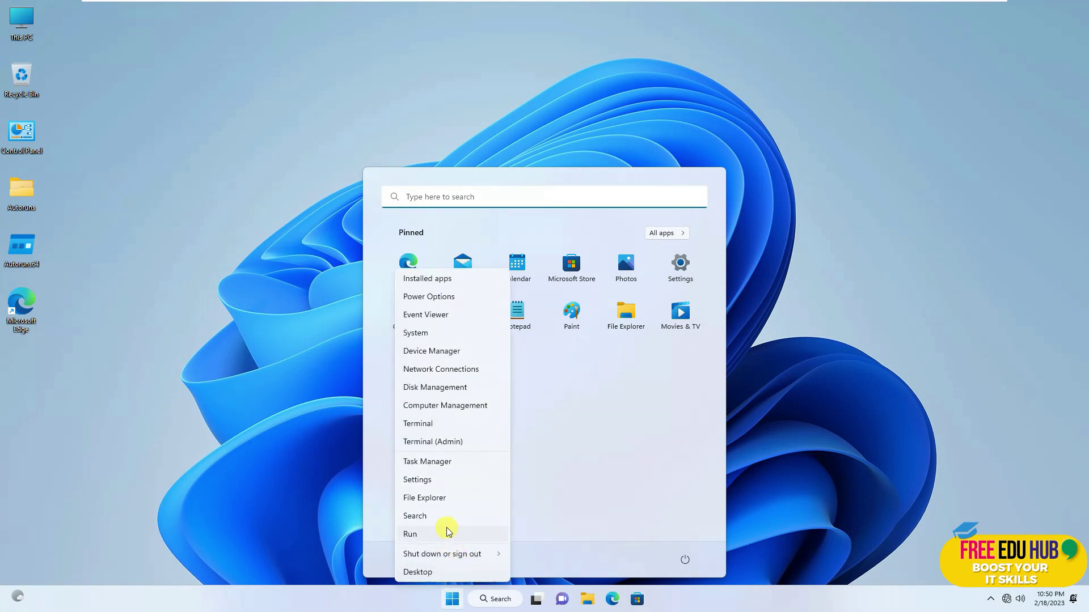
{"action": "left_click", "coordinate": [410, 534]}
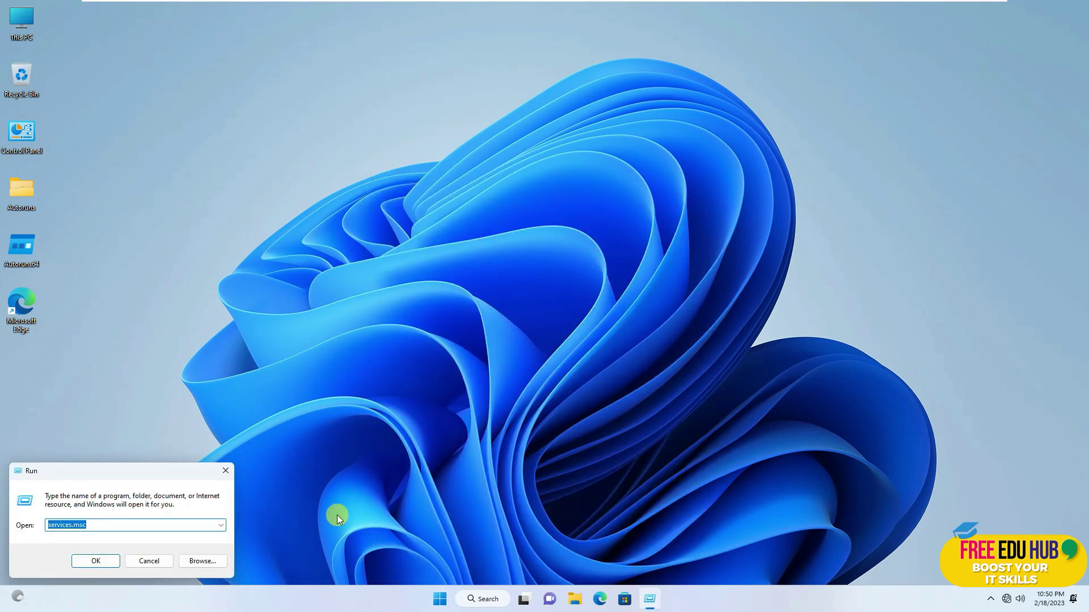
{"action": "type", "text": "services.m"}
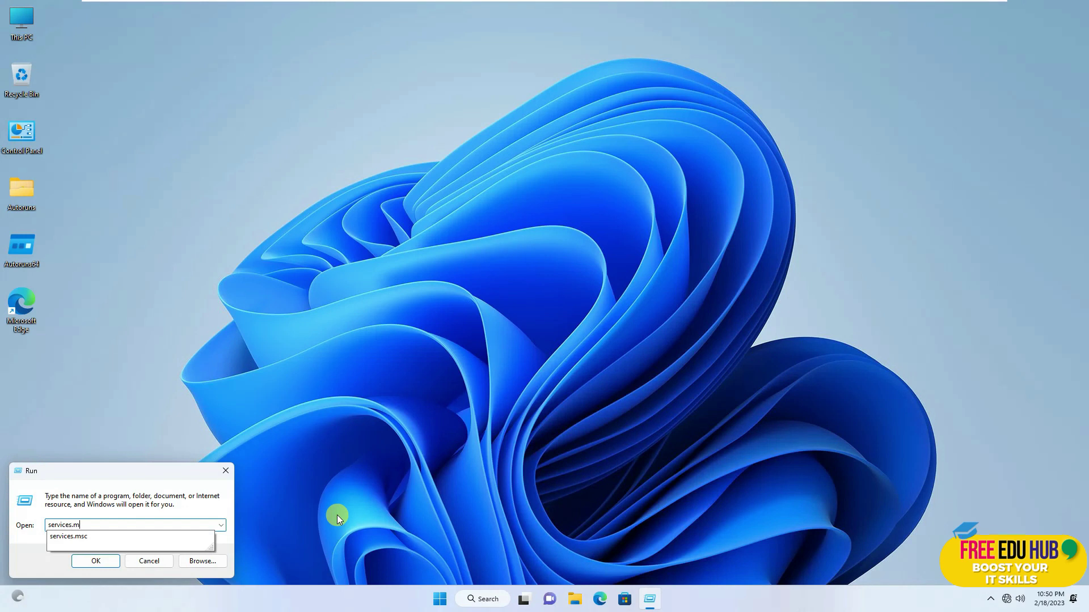
{"action": "type", "text": "sc"}
{"action": "key", "text": "Return"}
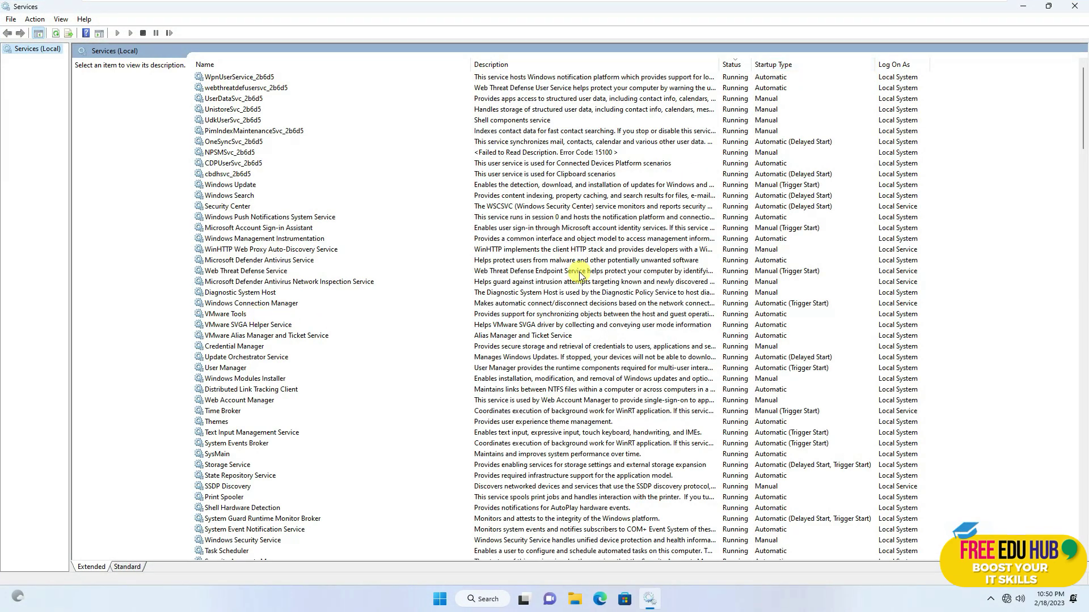
- Look through the list of services and minimize the Services window
{"action": "scroll", "coordinate": [580, 275], "scroll_direction": "down", "scroll_amount": 12}
{"action": "scroll", "coordinate": [618, 255], "scroll_direction": "up", "scroll_amount": 7}
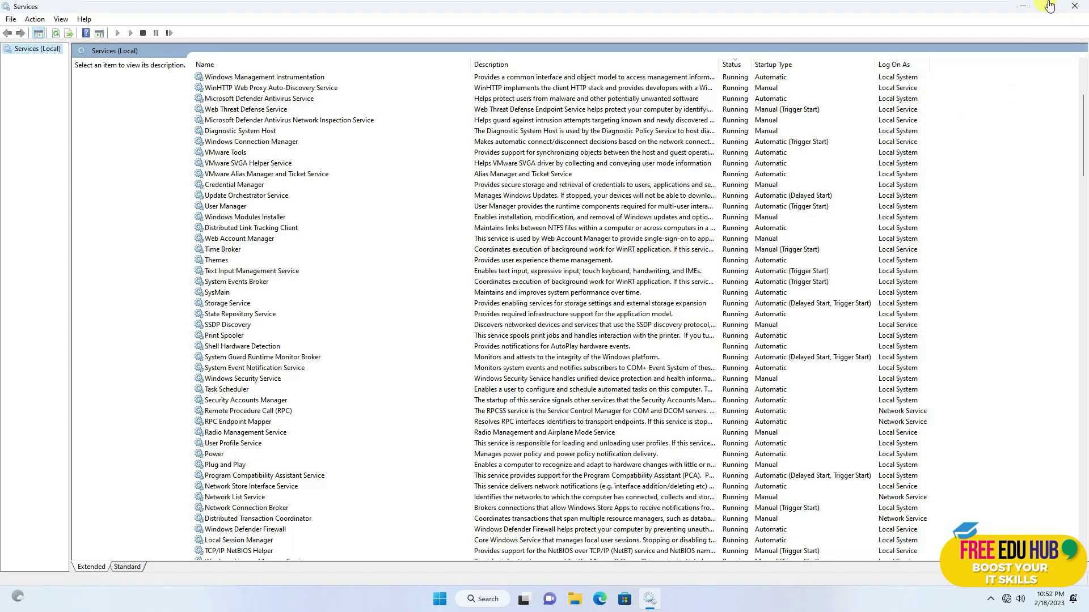
{"action": "left_click", "coordinate": [1025, 7]}
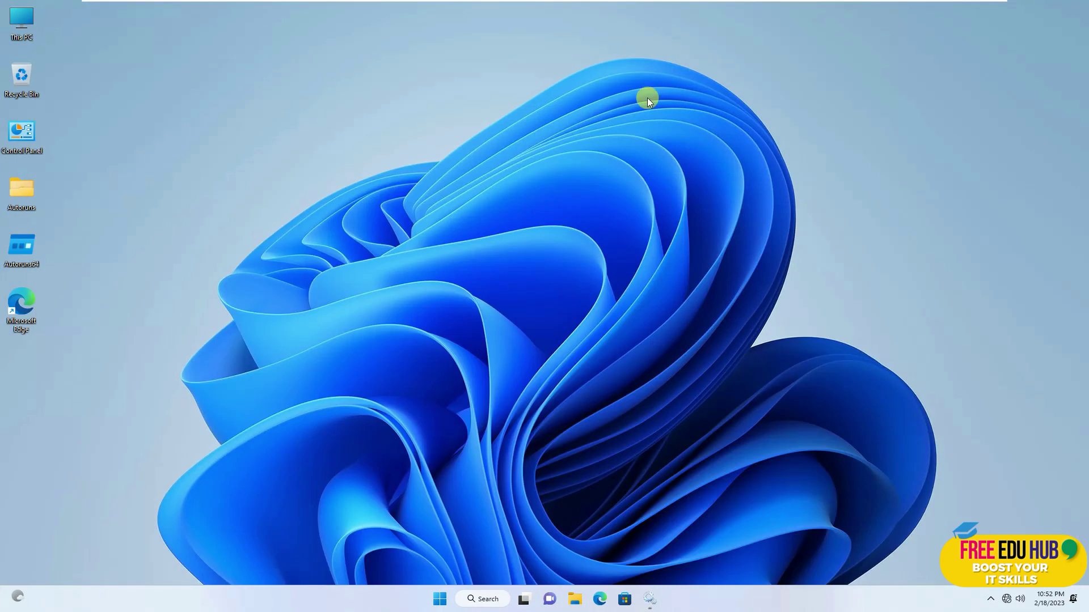
- Open the Services console from Windows Tools in Control Panel
{"action": "double_click", "coordinate": [24, 131]}
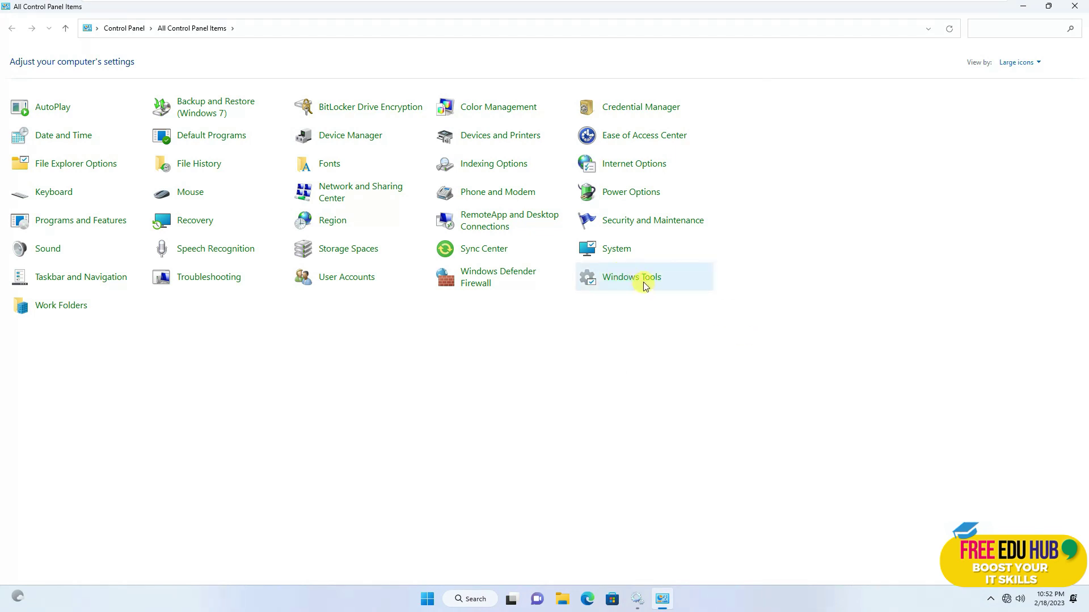
{"action": "left_click", "coordinate": [644, 282]}
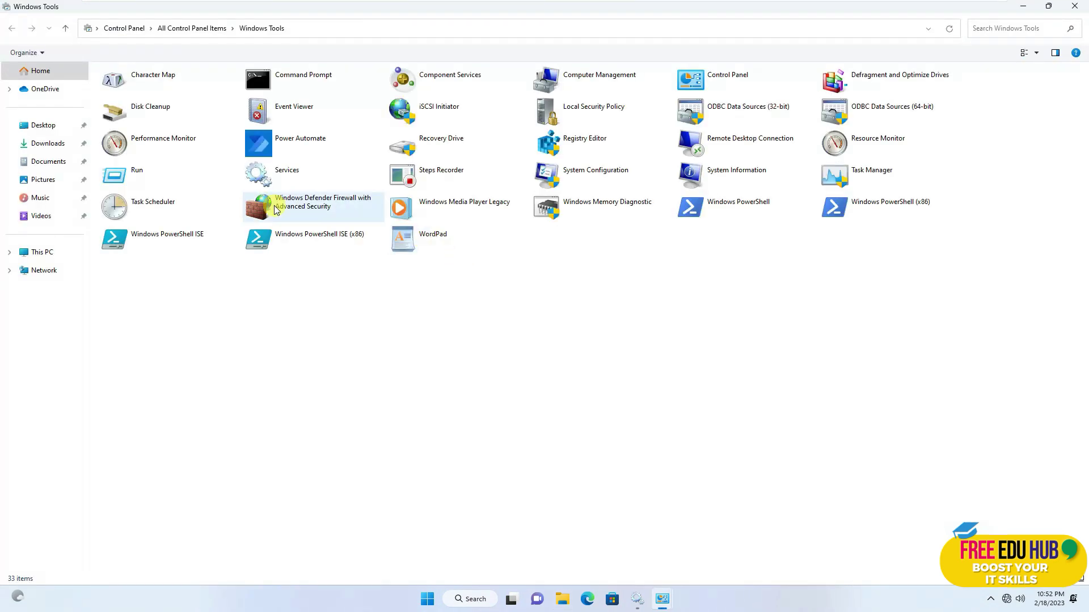
{"action": "left_click", "coordinate": [289, 172]}
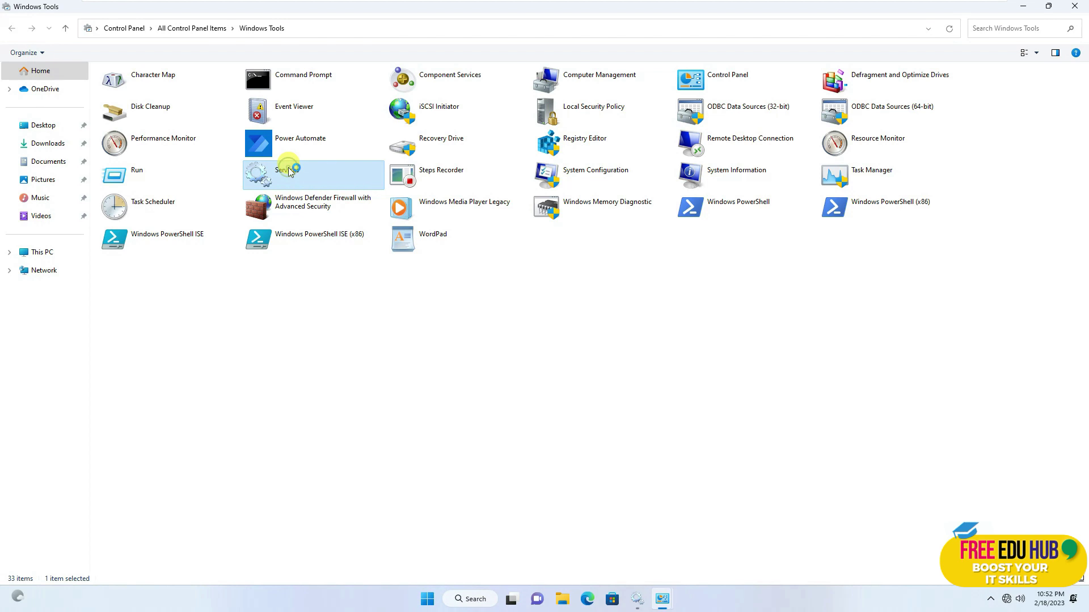
{"action": "double_click", "coordinate": [307, 175]}
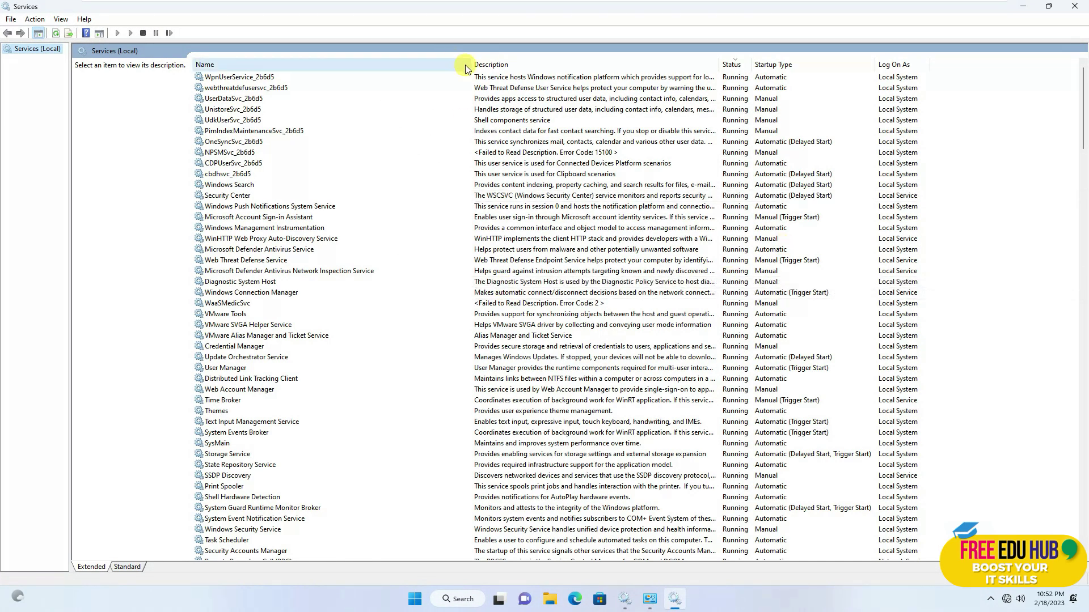
- Narrow the Name column of the services list and sort the services by name
{"action": "left_click_drag", "start_coordinate": [466, 65], "coordinate": [423, 65]}
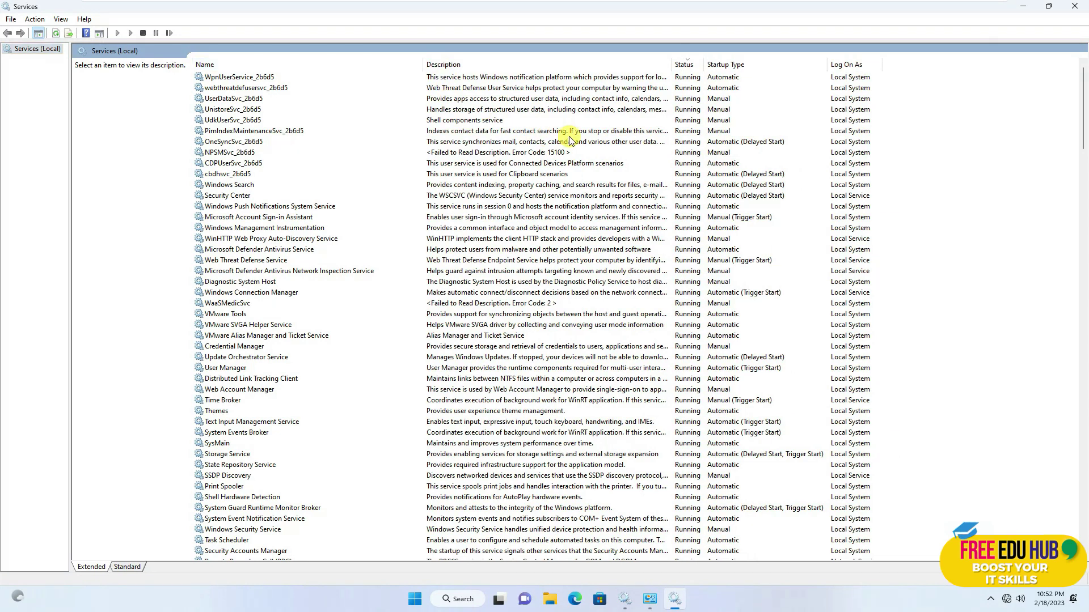
{"action": "scroll", "coordinate": [317, 216], "scroll_direction": "down", "scroll_amount": 2}
{"action": "scroll", "coordinate": [355, 233], "scroll_direction": "up", "scroll_amount": 2}
{"action": "left_click", "coordinate": [228, 70]}
{"action": "scroll", "coordinate": [243, 245], "scroll_direction": "down", "scroll_amount": 7}
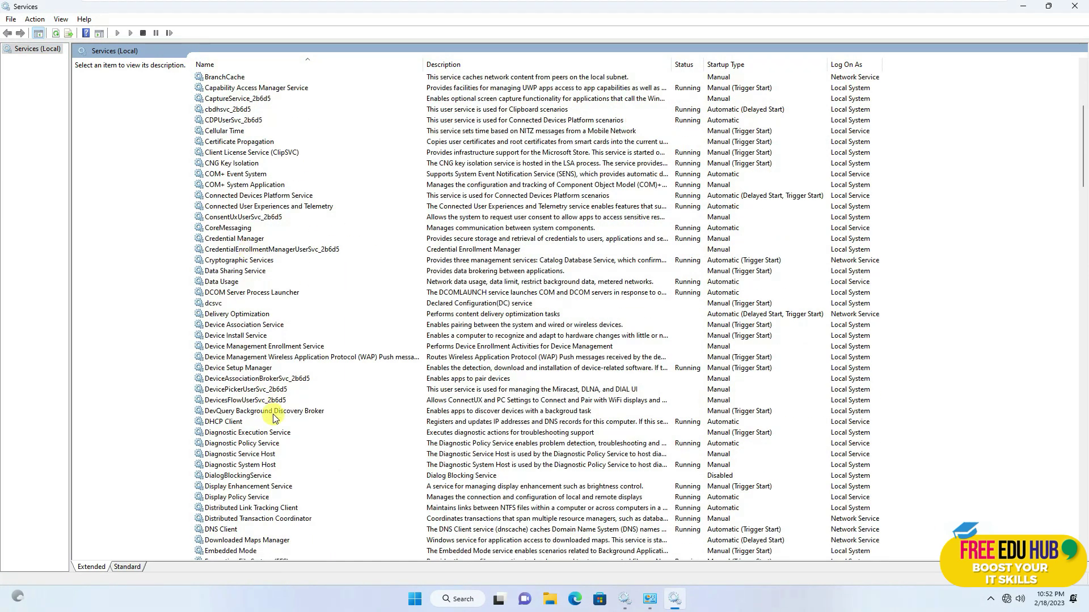
{"action": "scroll", "coordinate": [468, 264], "scroll_direction": "up", "scroll_amount": 5}
- Sort the services by description in both directions, and by status with running services first
{"action": "left_click", "coordinate": [503, 63]}
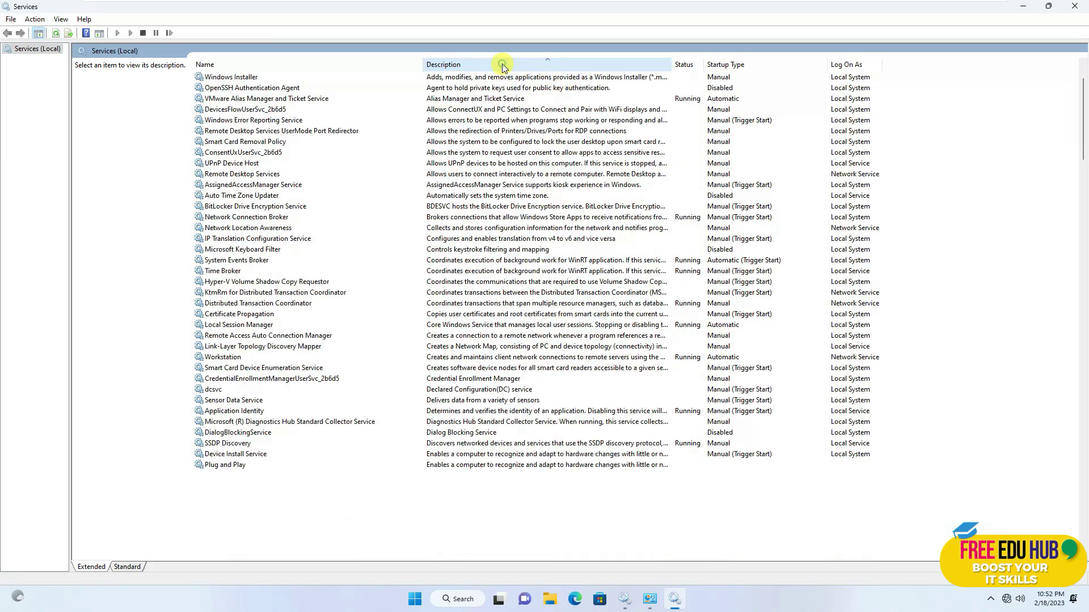
{"action": "left_click", "coordinate": [502, 63]}
{"action": "left_click", "coordinate": [683, 65]}
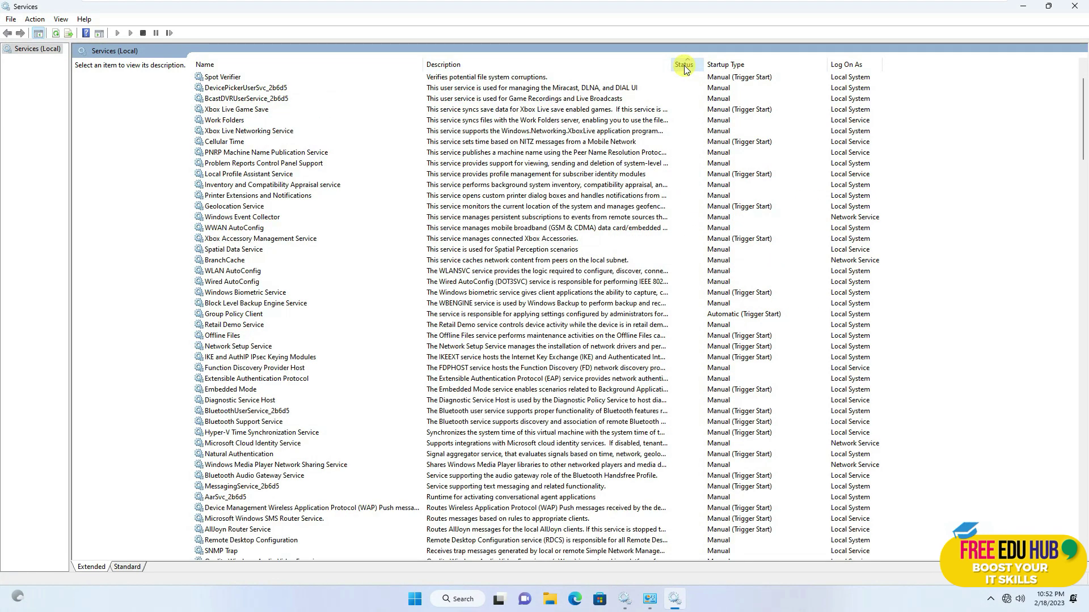
{"action": "left_click", "coordinate": [686, 66]}
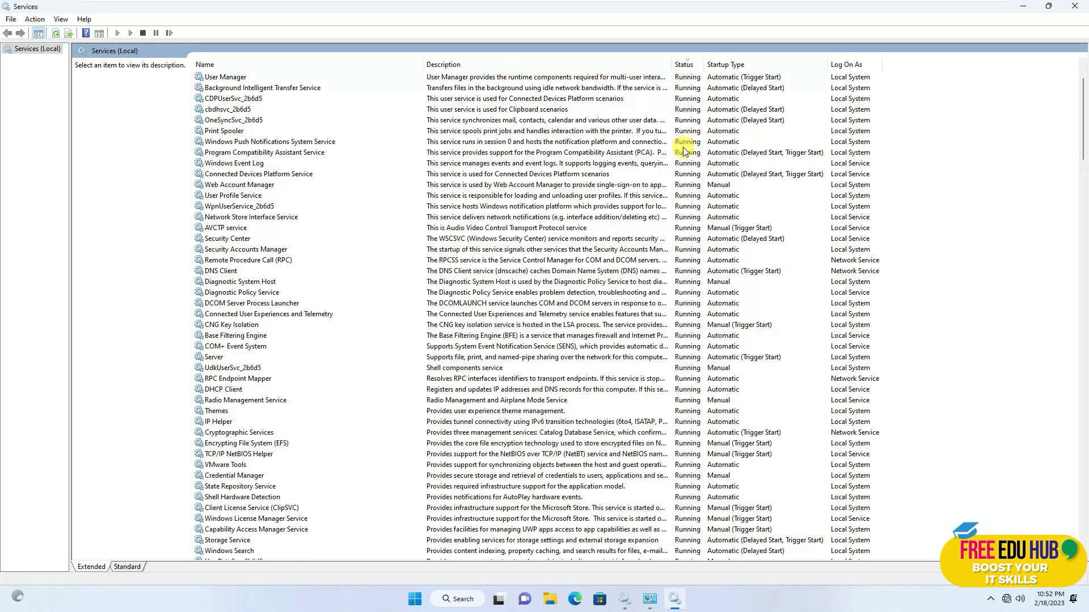
- Sort the services by startup type and review the automatic, disabled and manual entries
{"action": "left_click", "coordinate": [742, 68]}
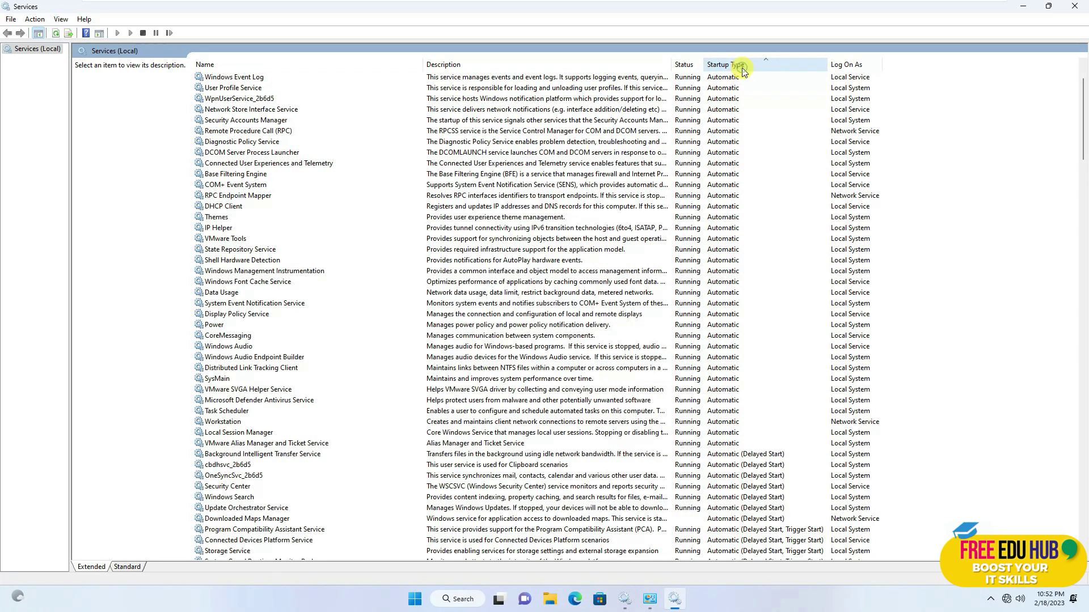
{"action": "scroll", "coordinate": [732, 349], "scroll_direction": "down", "scroll_amount": 2}
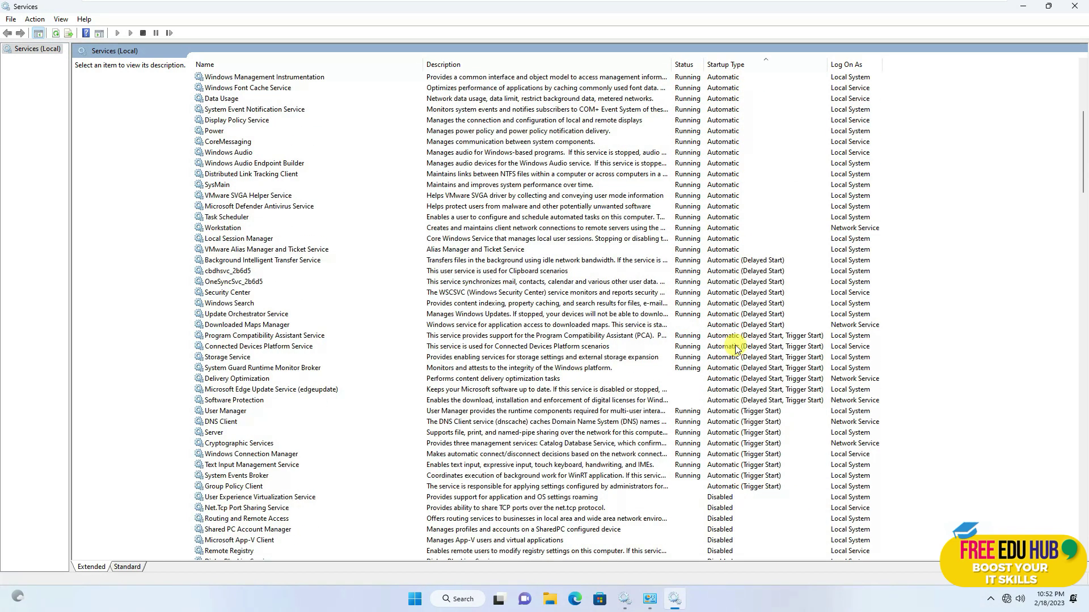
{"action": "scroll", "coordinate": [716, 545], "scroll_direction": "down", "scroll_amount": 4}
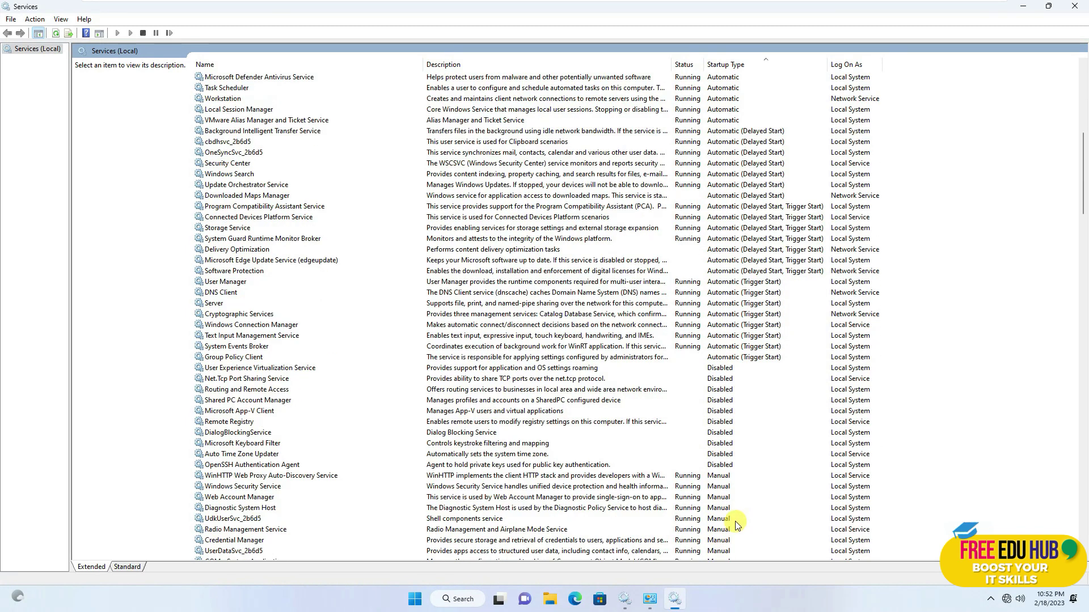
{"action": "scroll", "coordinate": [734, 528], "scroll_direction": "up", "scroll_amount": 8}
{"action": "scroll", "coordinate": [737, 501], "scroll_direction": "up", "scroll_amount": 4}
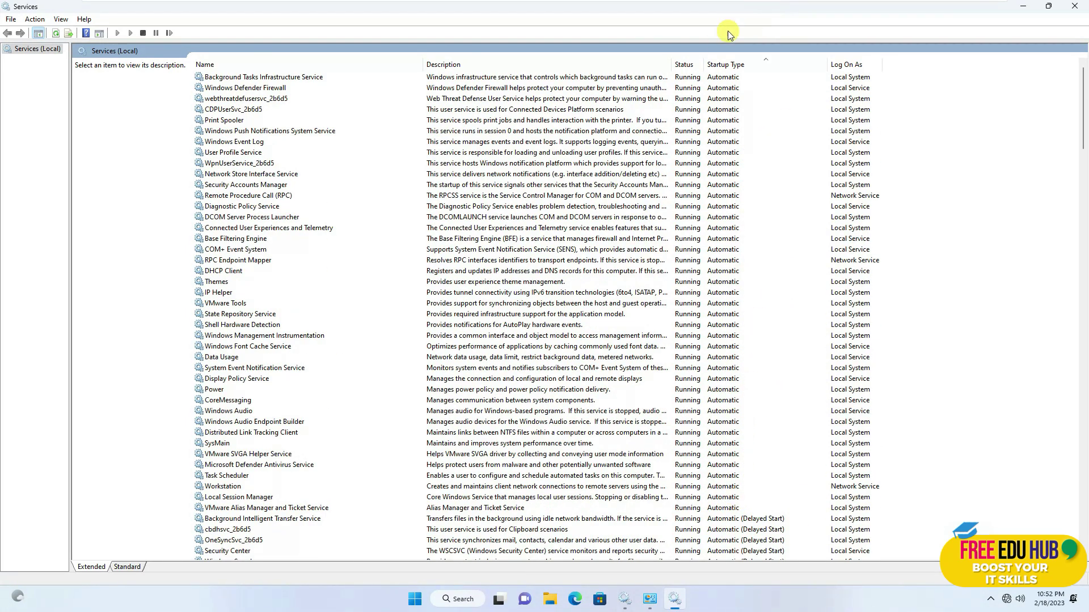
- Reverse the startup type order and sort the services by status with running ones first
{"action": "left_click", "coordinate": [764, 68]}
{"action": "left_click", "coordinate": [685, 64]}
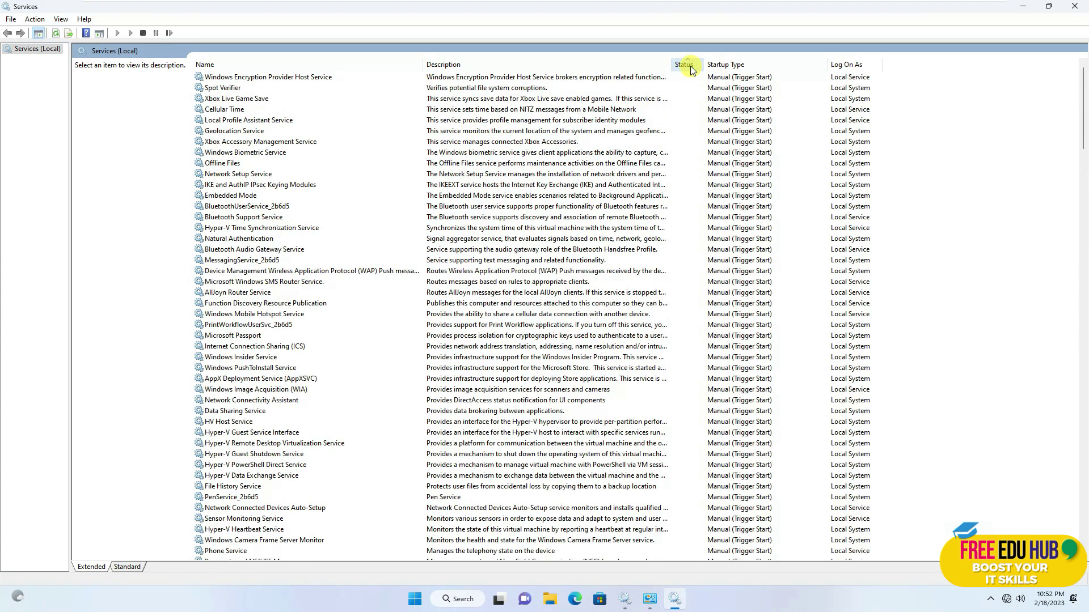
{"action": "left_click", "coordinate": [685, 65]}
- Read the details of the CNG Key Isolation, WinHTTP Web Proxy Auto-Discovery, WaaSMedicSvc and UdkUserSvc_2b6d5 services
{"action": "left_click", "coordinate": [687, 102]}
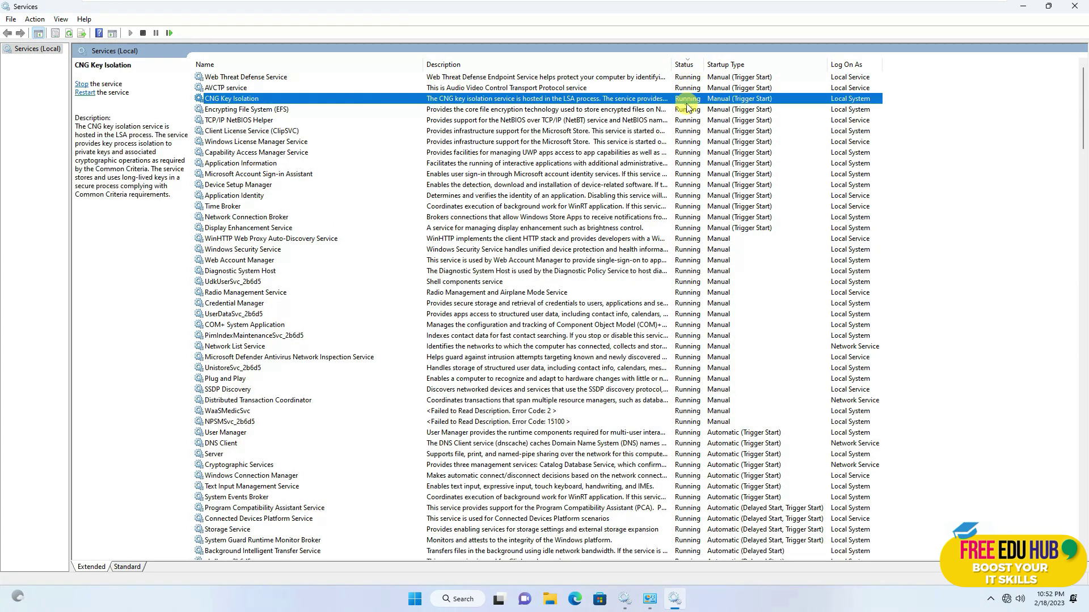
{"action": "left_click", "coordinate": [689, 239]}
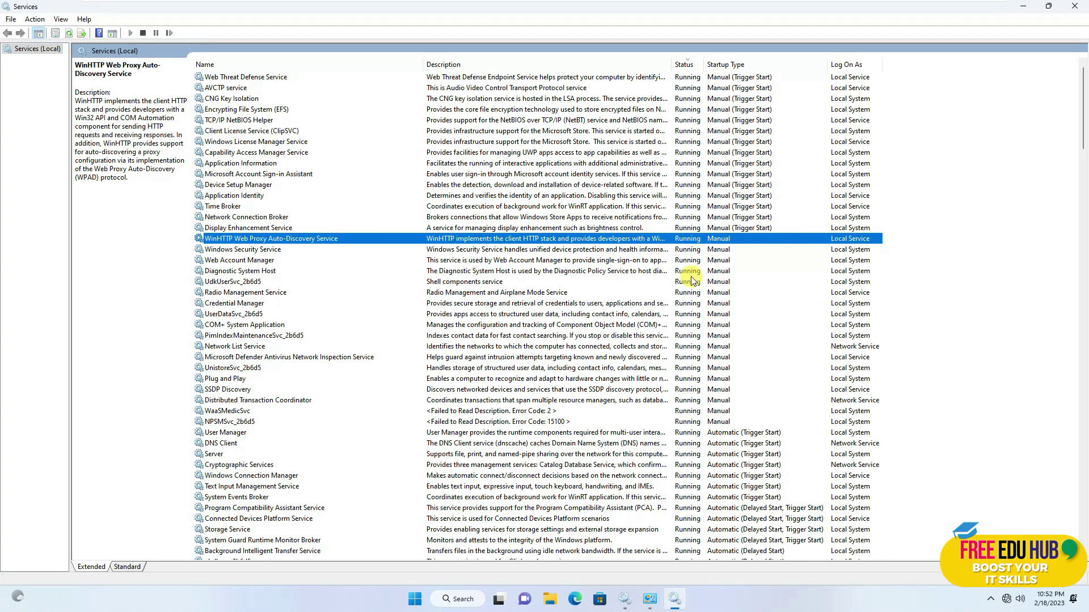
{"action": "scroll", "coordinate": [256, 340], "scroll_direction": "down", "scroll_amount": 2}
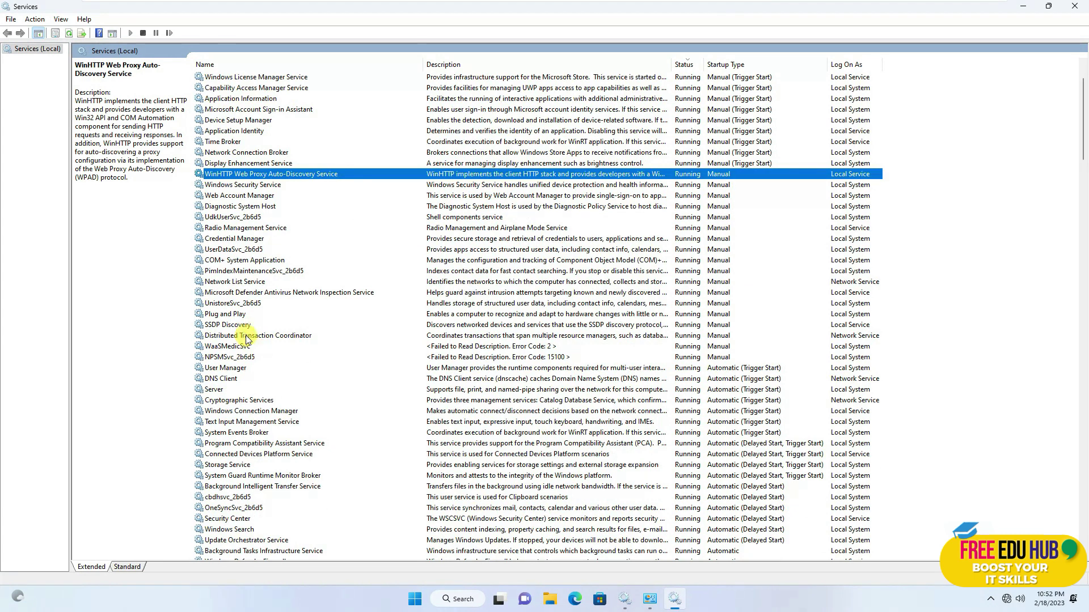
{"action": "scroll", "coordinate": [254, 328], "scroll_direction": "down", "scroll_amount": 1}
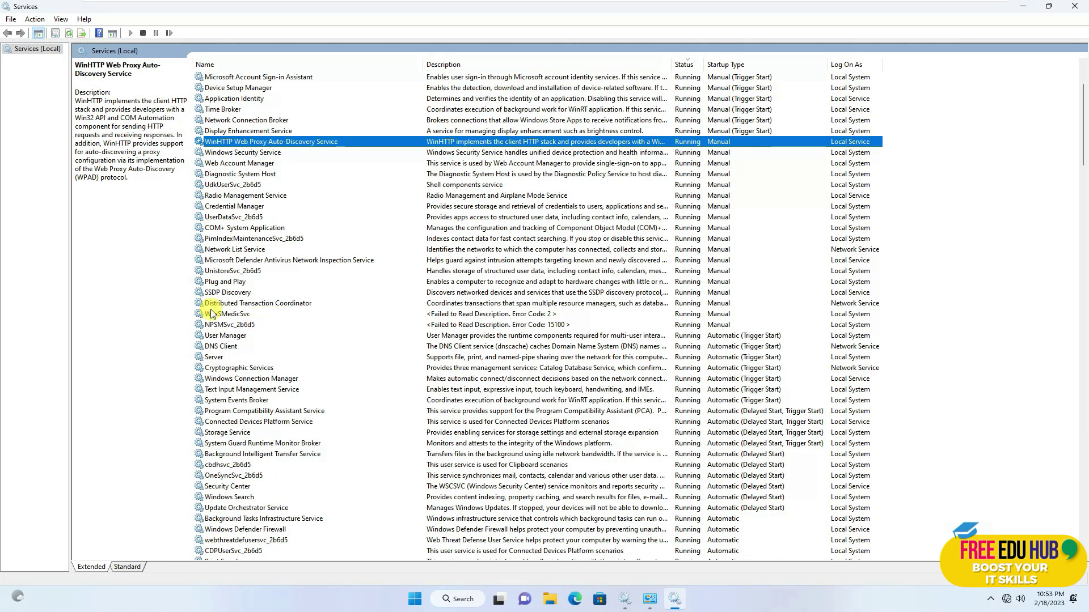
{"action": "left_click", "coordinate": [231, 314]}
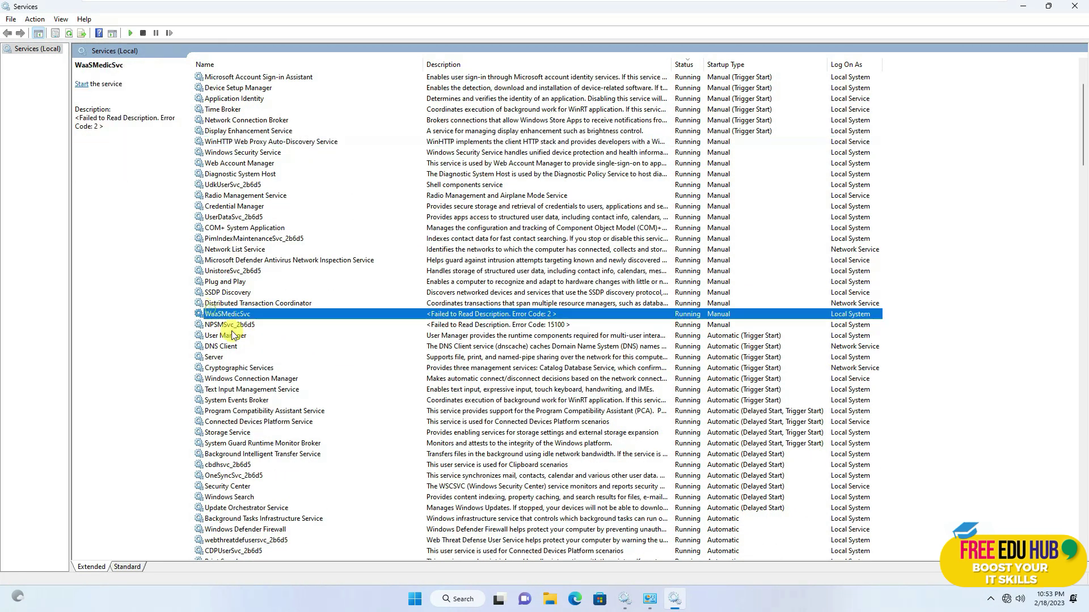
{"action": "left_click", "coordinate": [257, 185]}
{"action": "scroll", "coordinate": [346, 368], "scroll_direction": "down", "scroll_amount": 2}
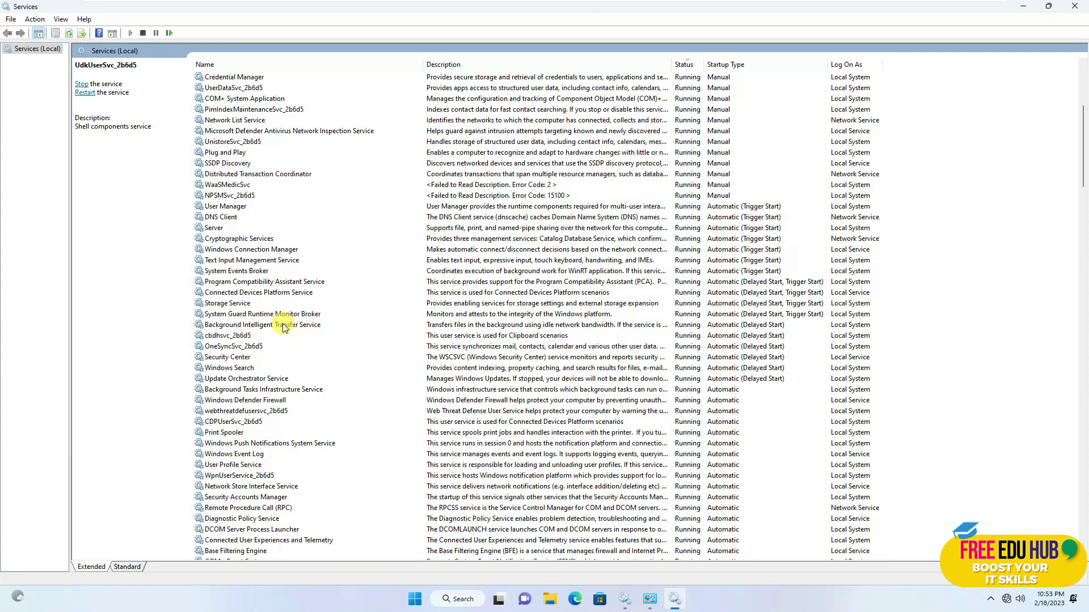
- Open the properties of Network List Service and select its path to executable
{"action": "scroll", "coordinate": [272, 295], "scroll_direction": "up", "scroll_amount": 1}
{"action": "double_click", "coordinate": [241, 218]}
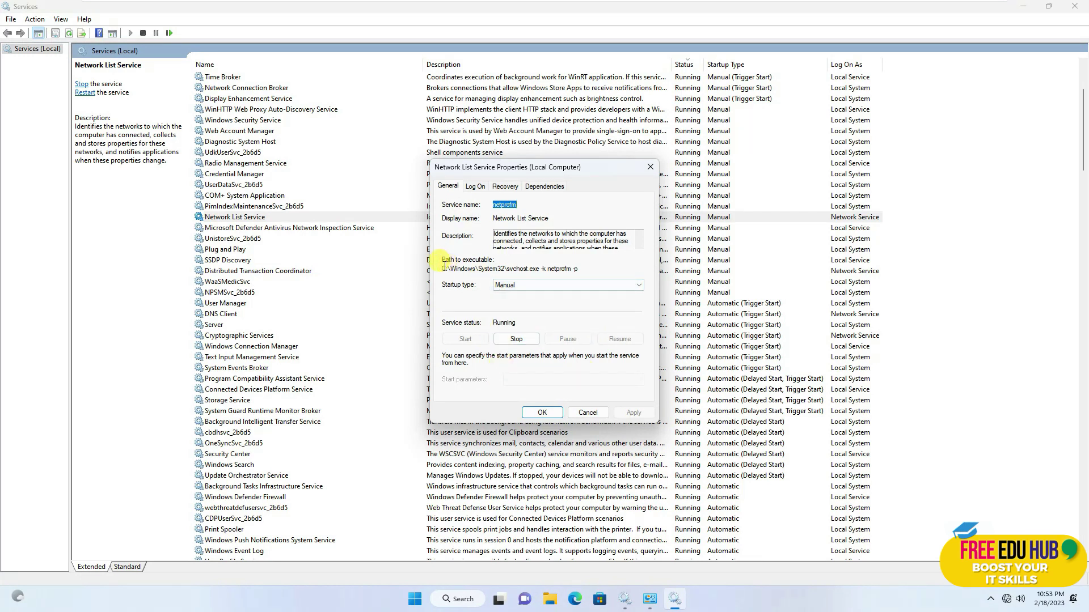
{"action": "left_click_drag", "start_coordinate": [445, 267], "coordinate": [651, 270]}
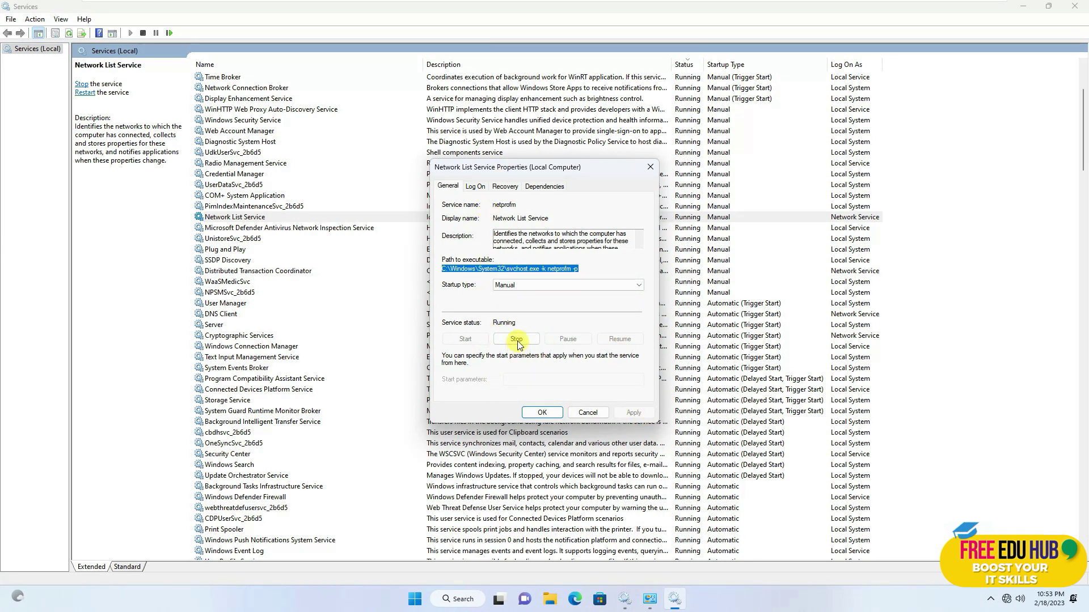
- Close the Network List Service properties and look through the rest of the services list
{"action": "left_click", "coordinate": [594, 413]}
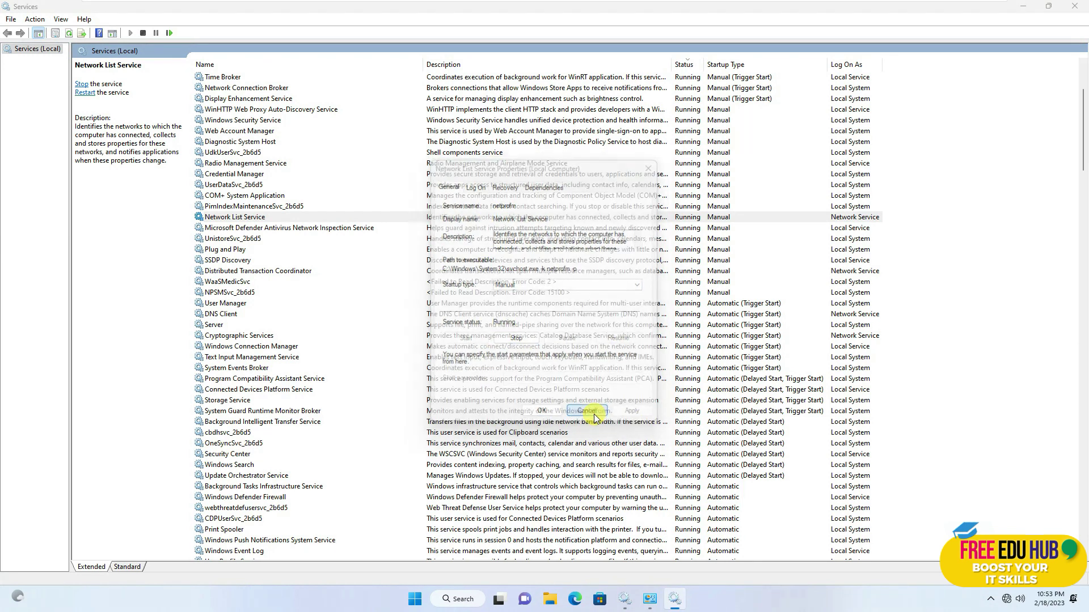
{"action": "left_click", "coordinate": [593, 414]}
{"action": "scroll", "coordinate": [652, 315], "scroll_direction": "down", "scroll_amount": 13}
{"action": "scroll", "coordinate": [650, 320], "scroll_direction": "up", "scroll_amount": 10}
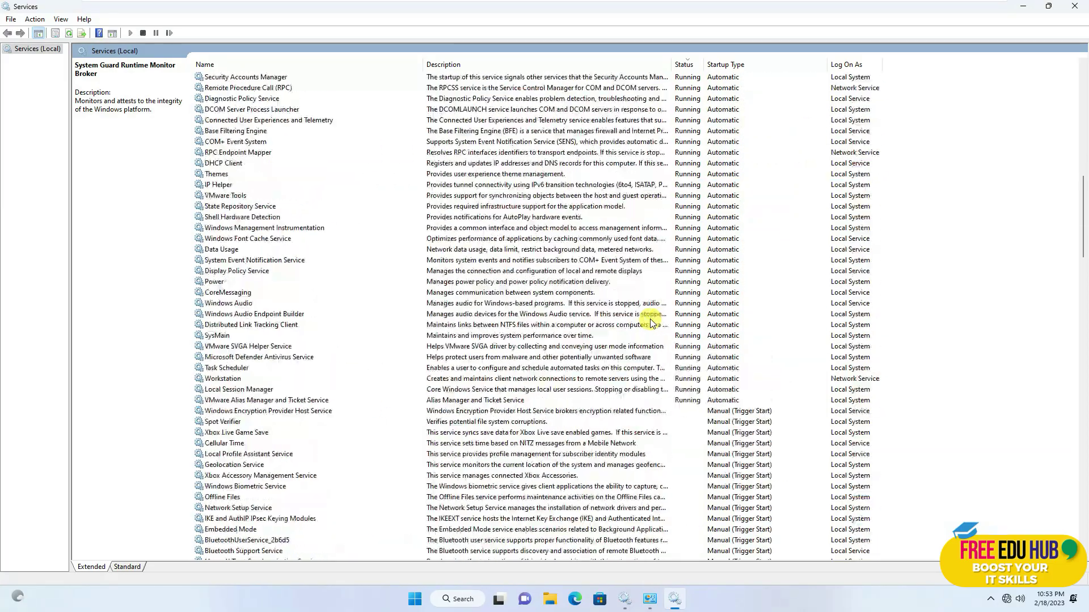
{"action": "scroll", "coordinate": [686, 286], "scroll_direction": "down", "scroll_amount": 15}
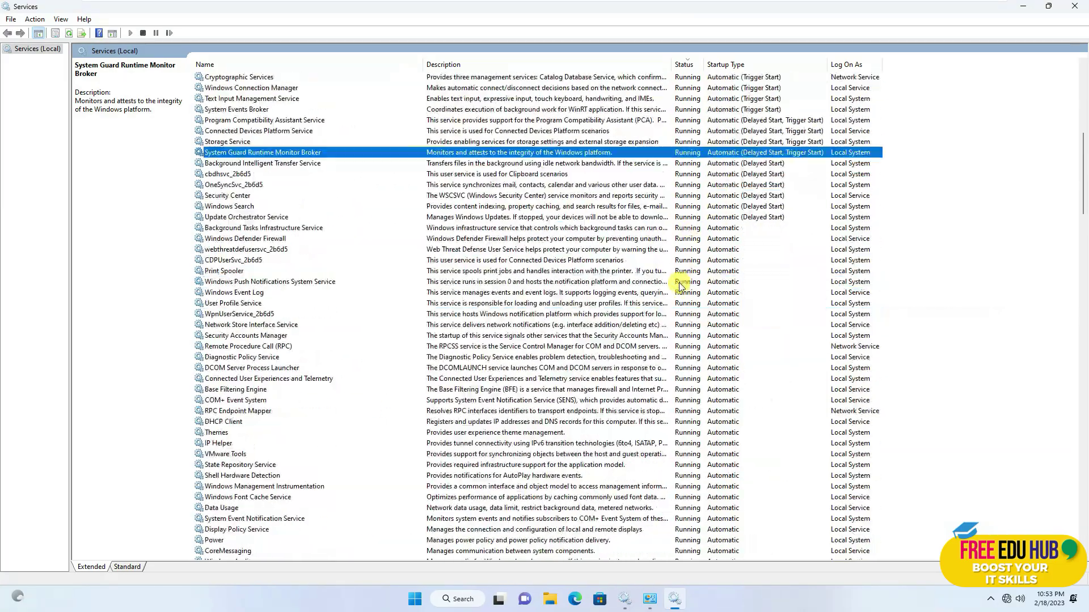
{"action": "scroll", "coordinate": [659, 384], "scroll_direction": "down", "scroll_amount": 15}
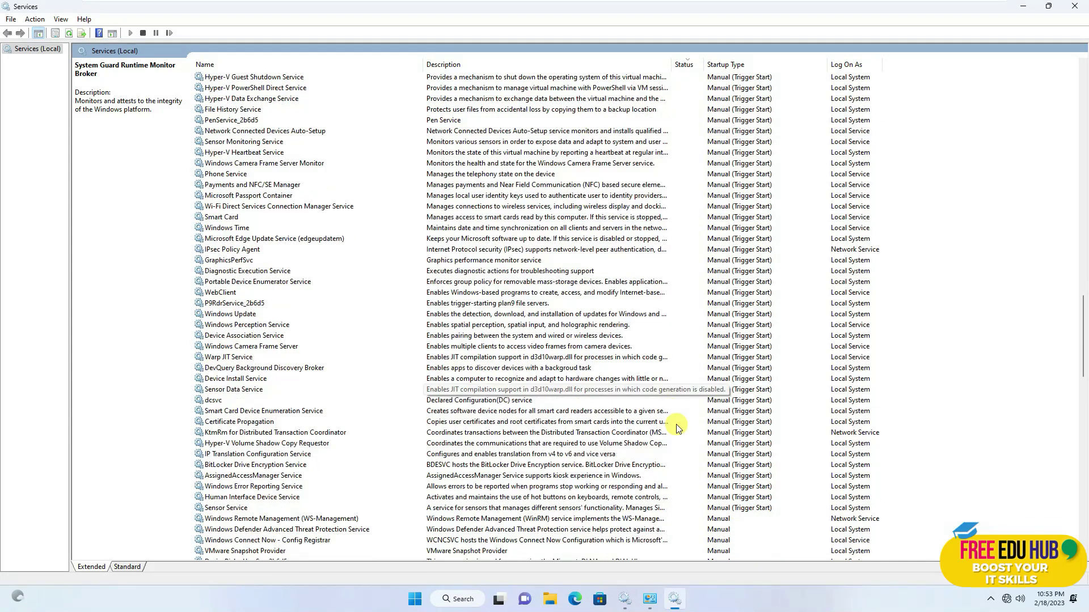
- Open the properties of the SNMP Trap service and view its available startup types
{"action": "left_click", "coordinate": [578, 391]}
{"action": "double_click", "coordinate": [578, 390]}
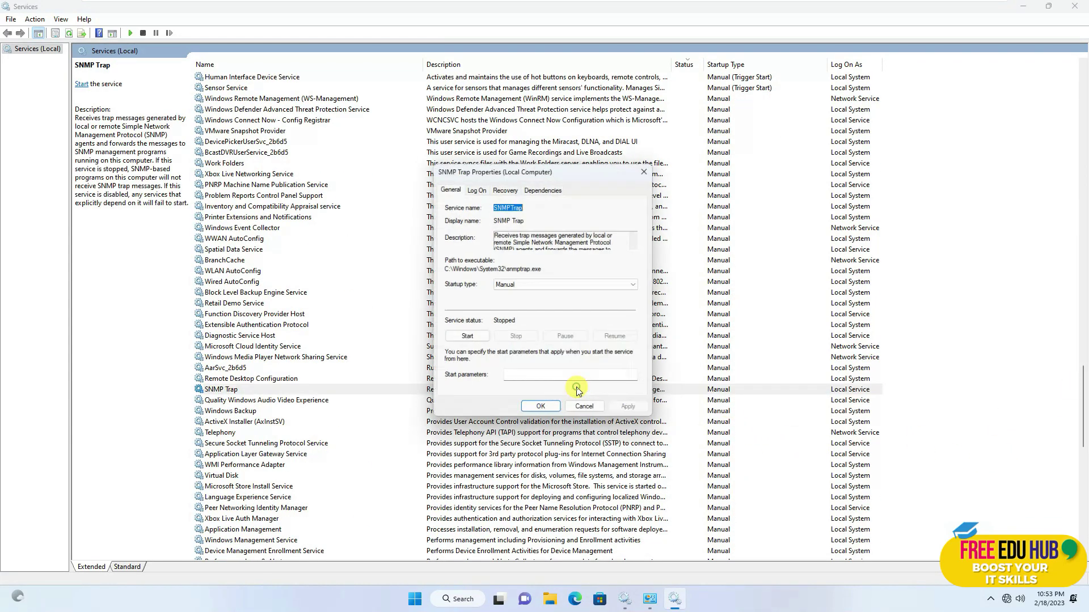
{"action": "left_click", "coordinate": [523, 288]}
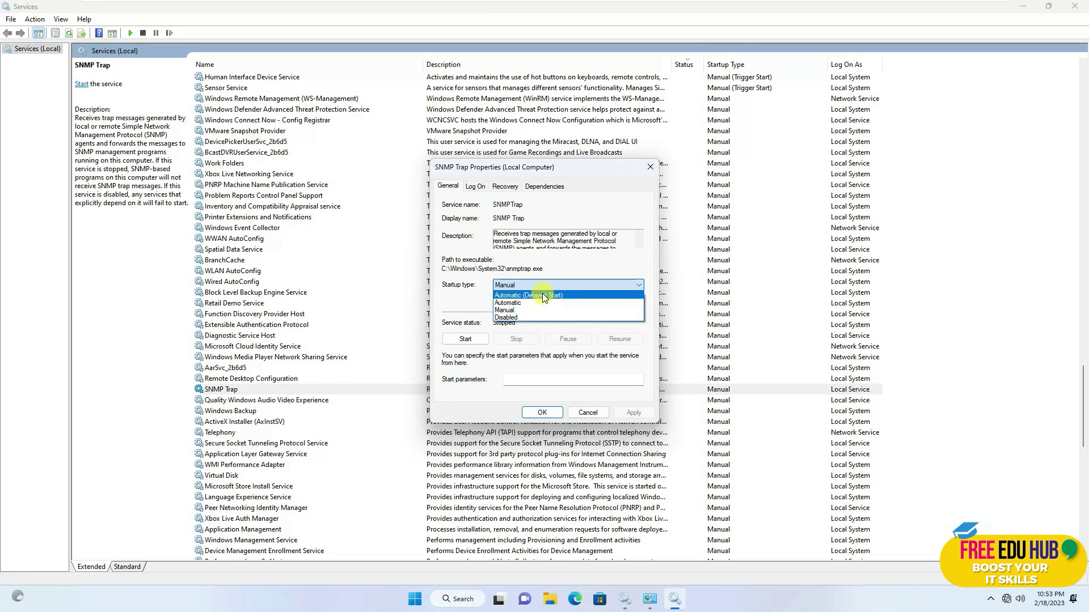
- Review the log-on account, recovery actions and dependencies of SNMP Trap, and close its properties without changes
{"action": "left_click", "coordinate": [486, 192]}
{"action": "left_click", "coordinate": [476, 186]}
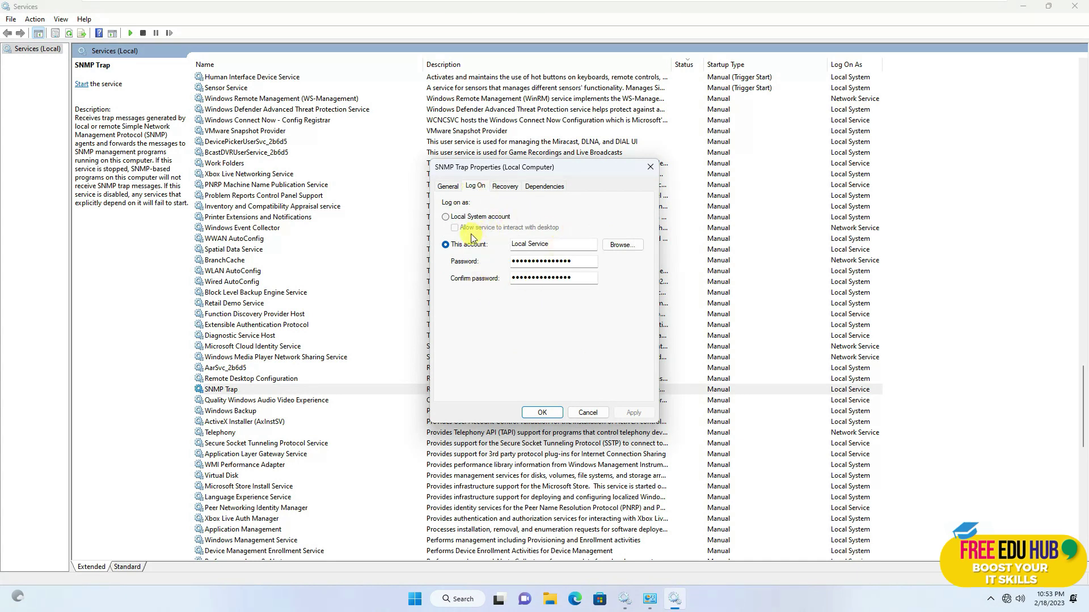
{"action": "left_click", "coordinate": [505, 186]}
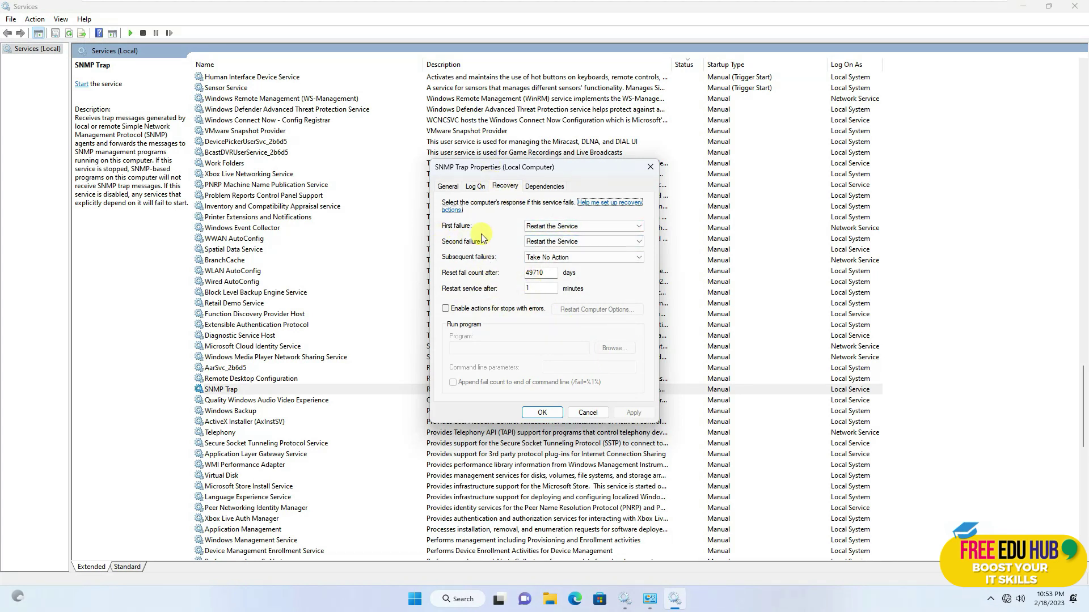
{"action": "left_click", "coordinate": [537, 191]}
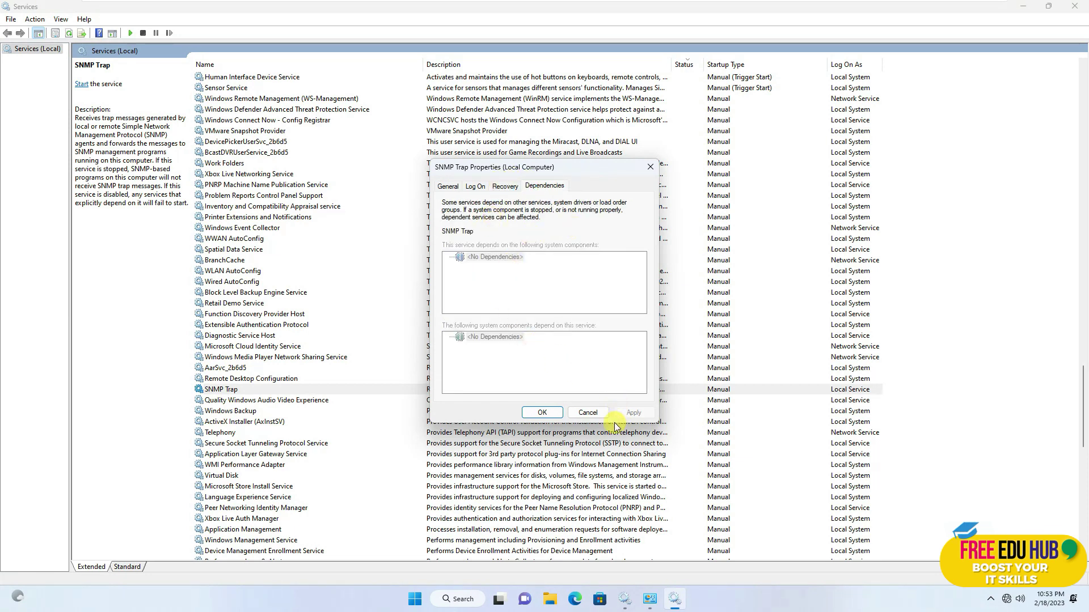
{"action": "left_click", "coordinate": [588, 413]}
- Re-sort the services by status, and sort them by startup type with automatic ones first
{"action": "scroll", "coordinate": [601, 392], "scroll_direction": "up", "scroll_amount": 15}
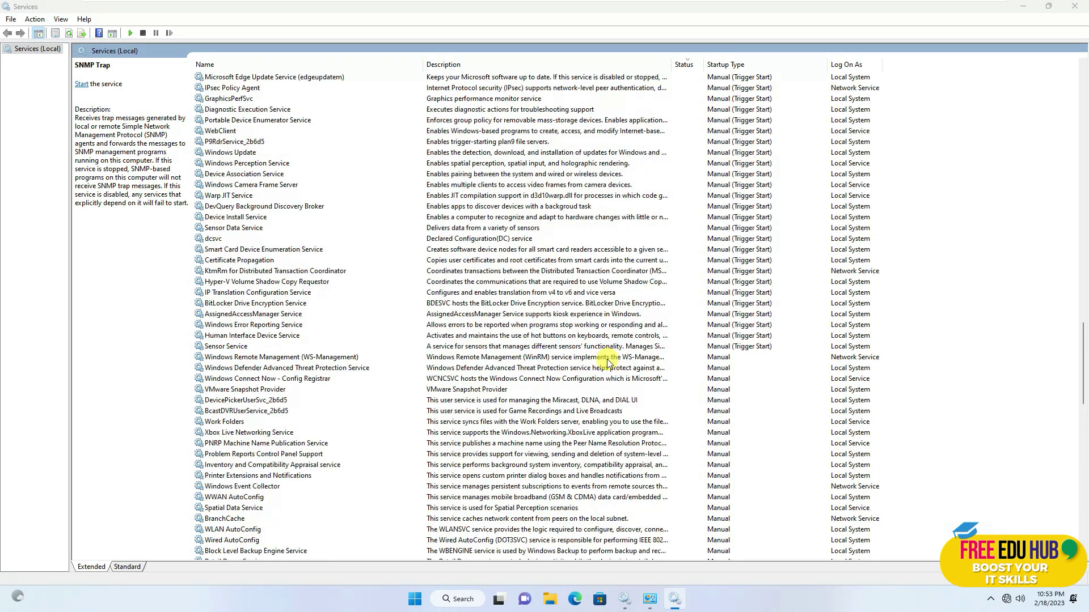
{"action": "scroll", "coordinate": [608, 362], "scroll_direction": "up", "scroll_amount": 20}
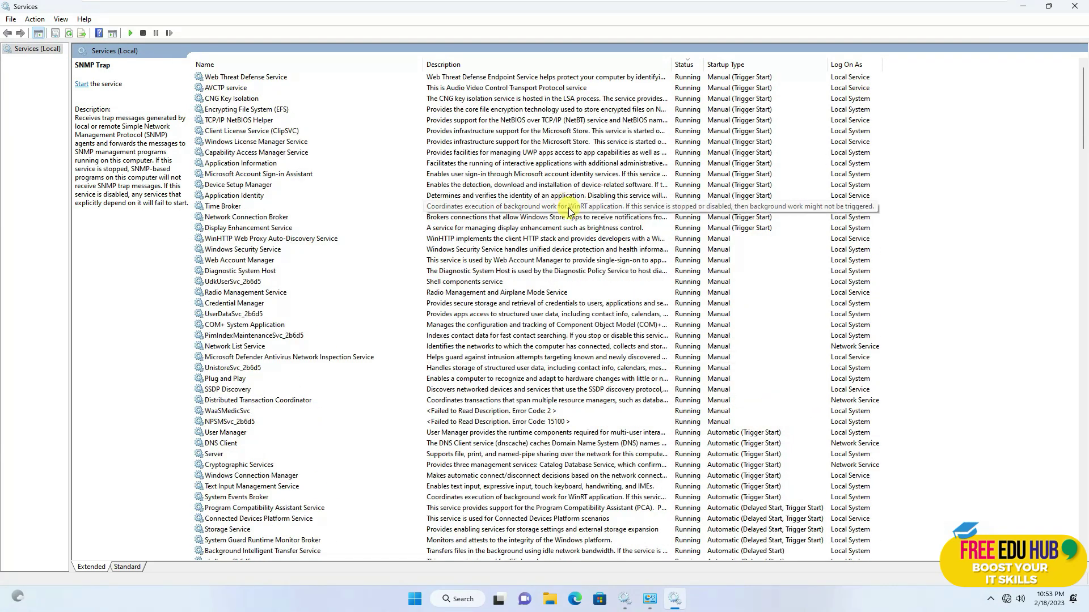
{"action": "left_click", "coordinate": [686, 67]}
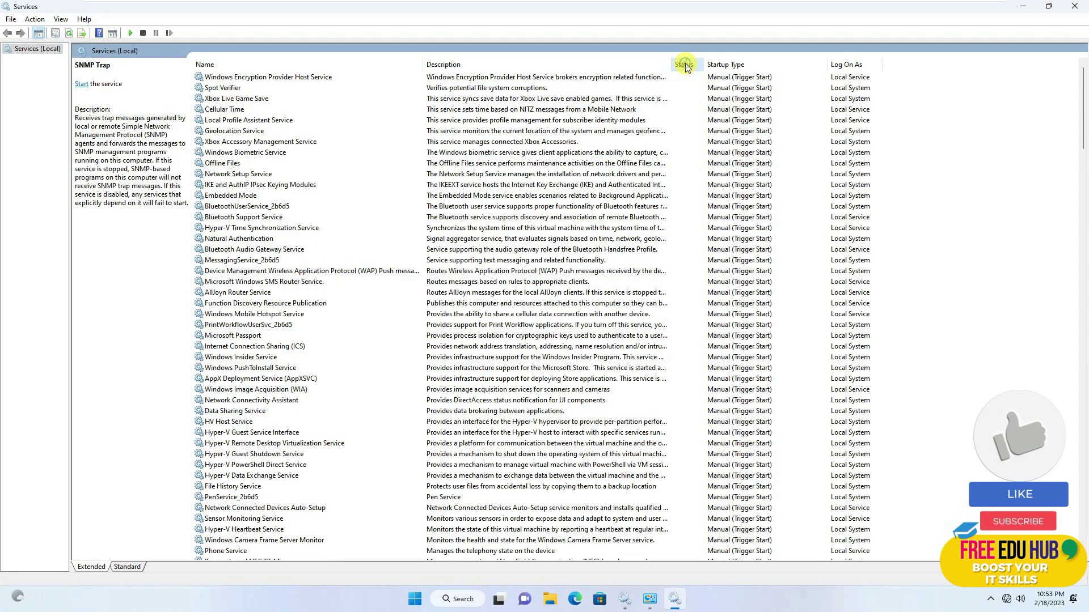
{"action": "left_click", "coordinate": [684, 66]}
{"action": "left_click", "coordinate": [733, 67]}
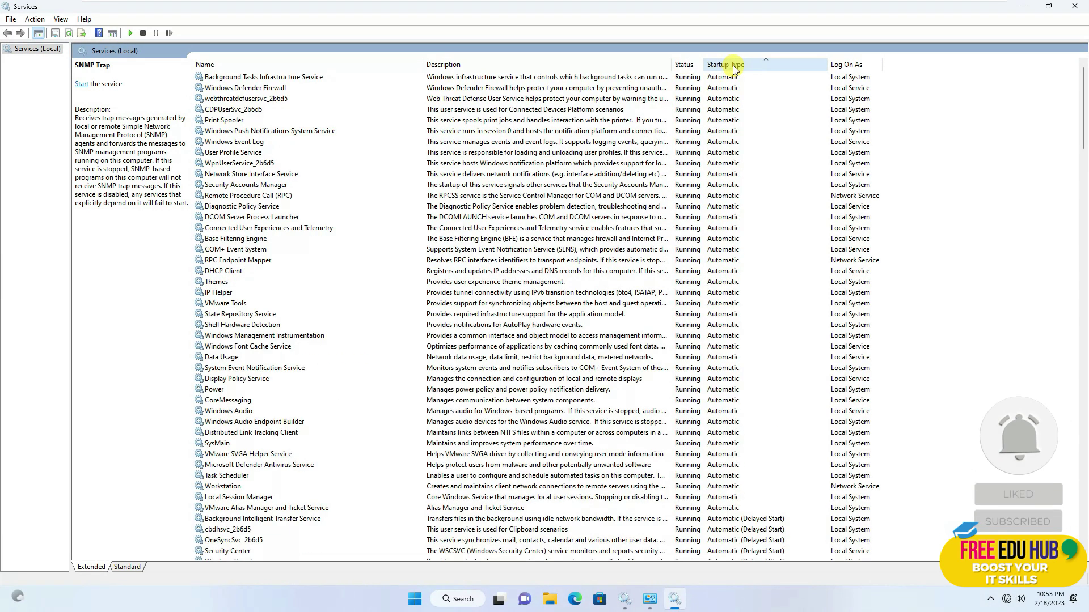
- View the startup type options of Windows Push Notifications System Service and cancel its properties without changes
{"action": "left_click", "coordinate": [468, 133]}
{"action": "double_click", "coordinate": [468, 133]}
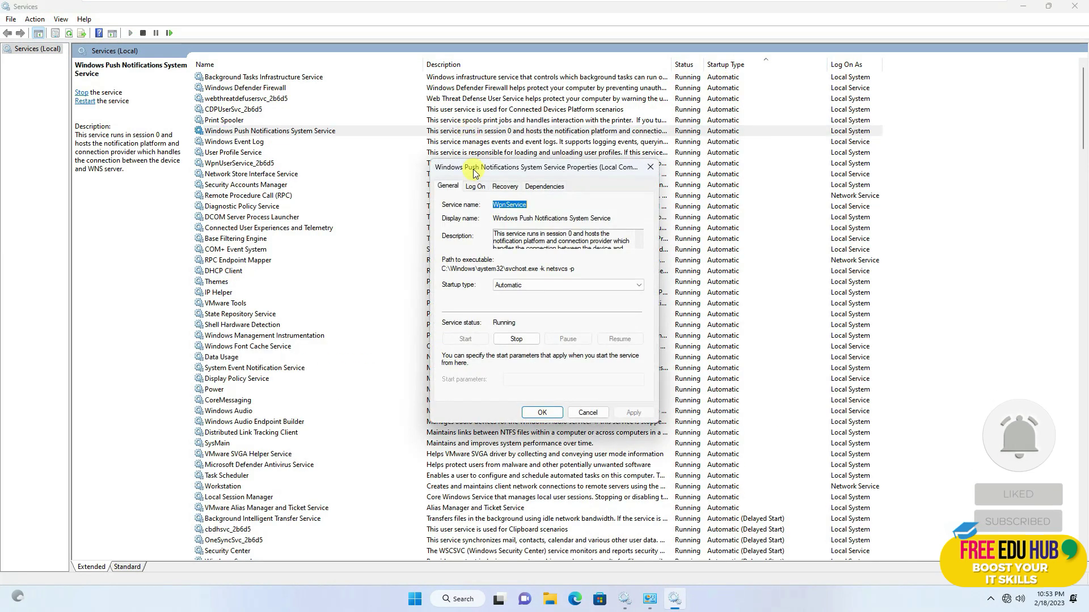
{"action": "left_click", "coordinate": [538, 285]}
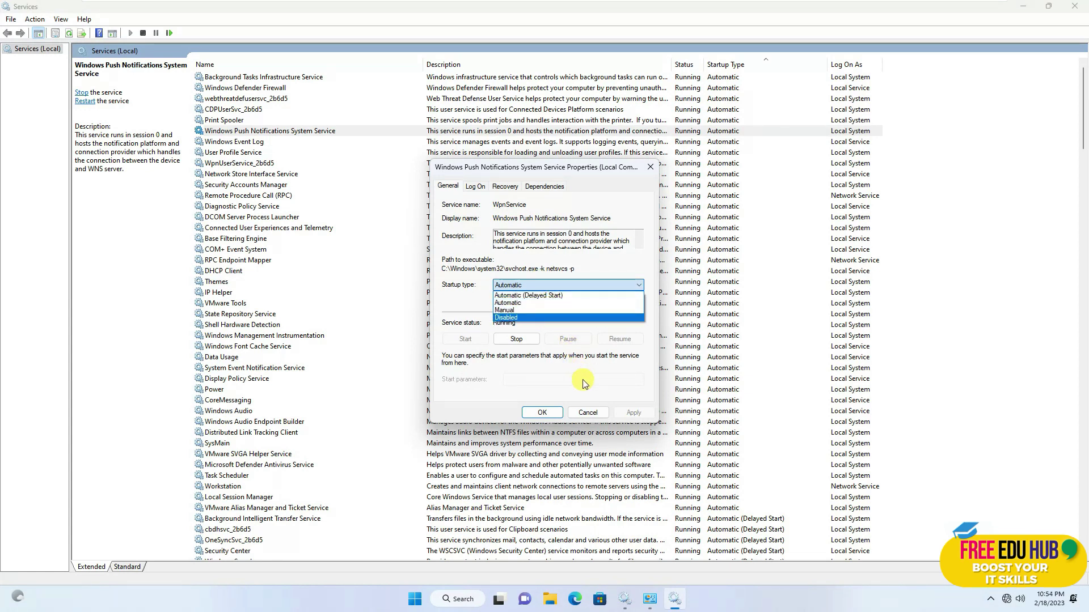
{"action": "left_click", "coordinate": [581, 419]}
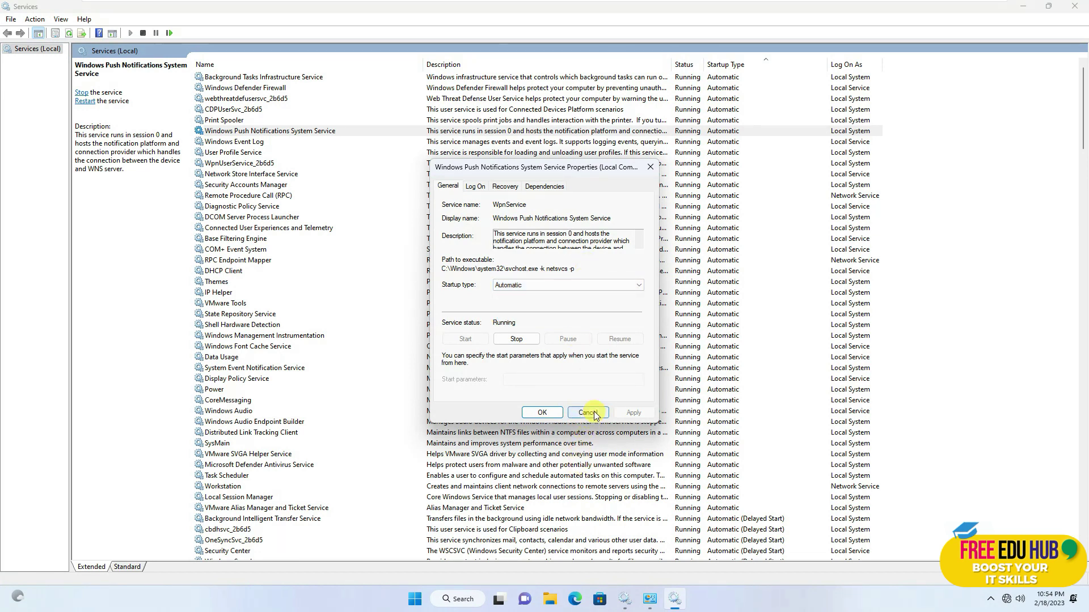
{"action": "left_click", "coordinate": [589, 412]}
- View the available actions for WpnUserService_2b6d5 without running one, and read the DHCP Client and Windows Event Log descriptions
{"action": "right_click", "coordinate": [236, 168]}
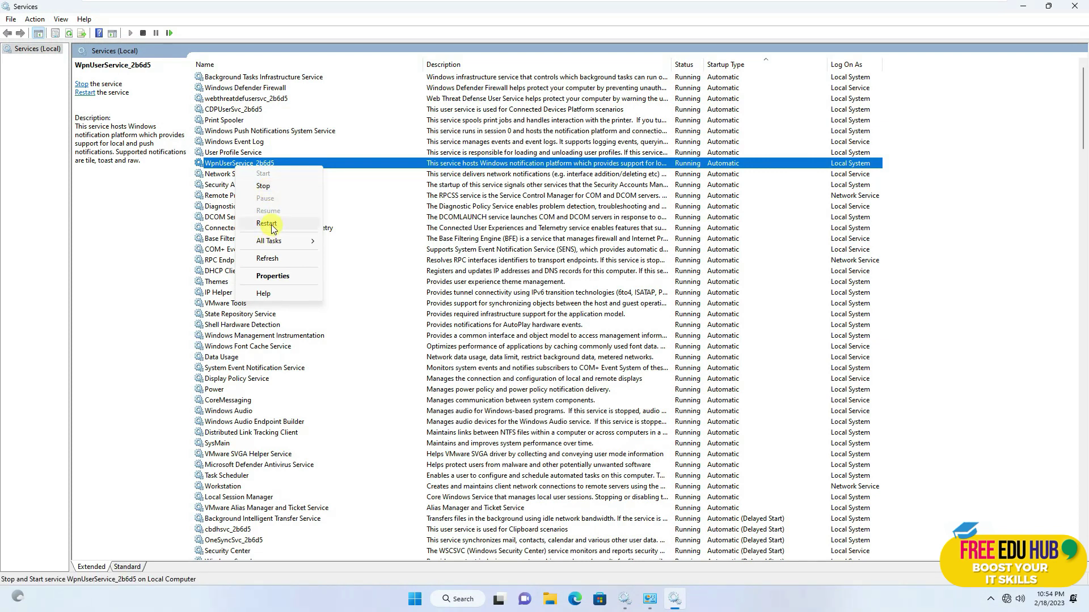
{"action": "mouse_move", "coordinate": [273, 243]}
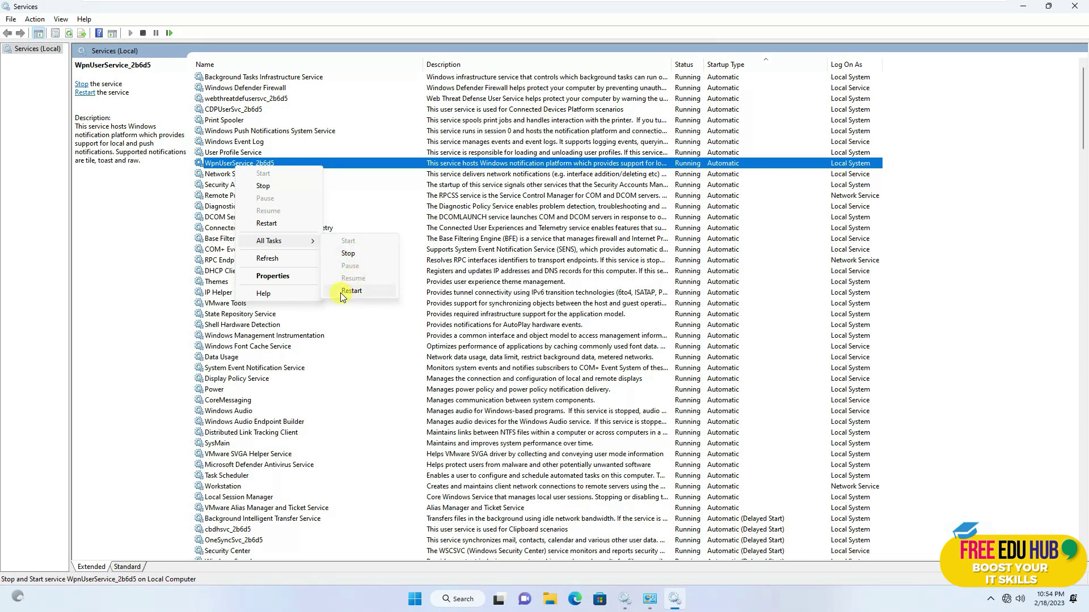
{"action": "left_click", "coordinate": [488, 272]}
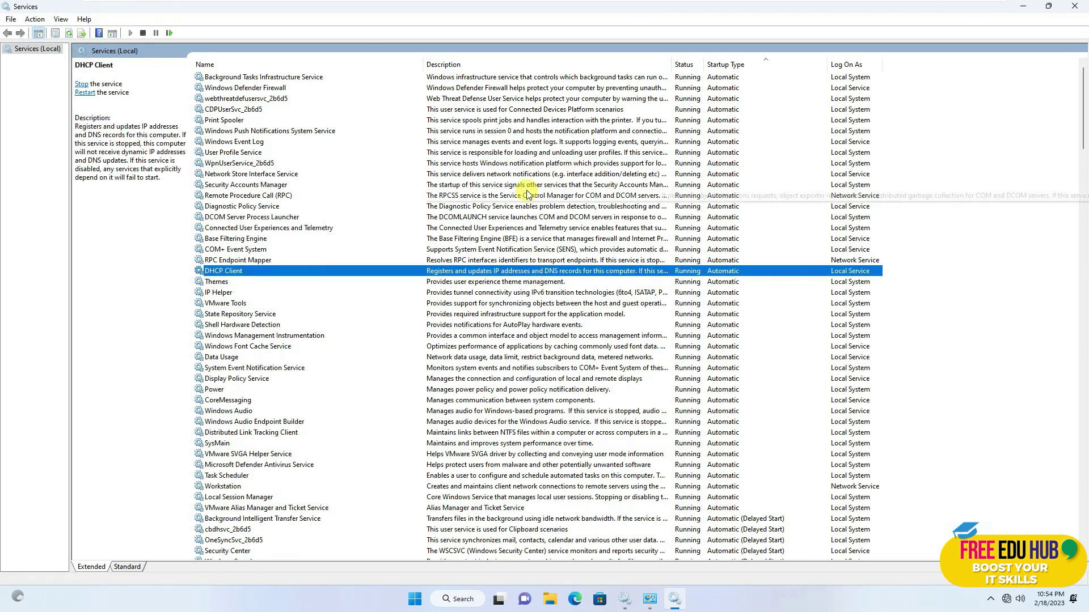
{"action": "left_click", "coordinate": [258, 142]}
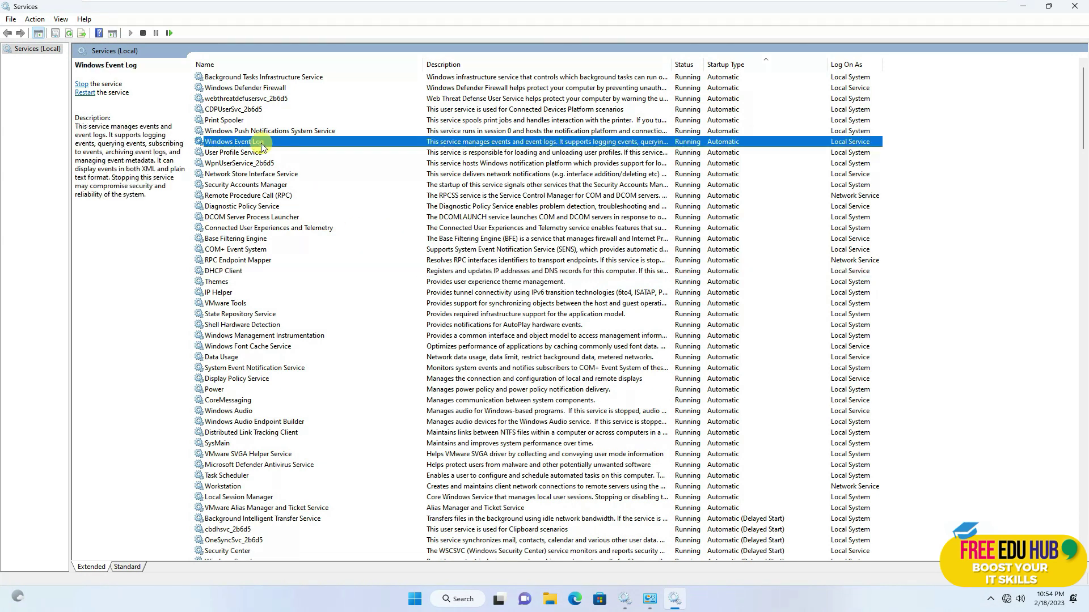
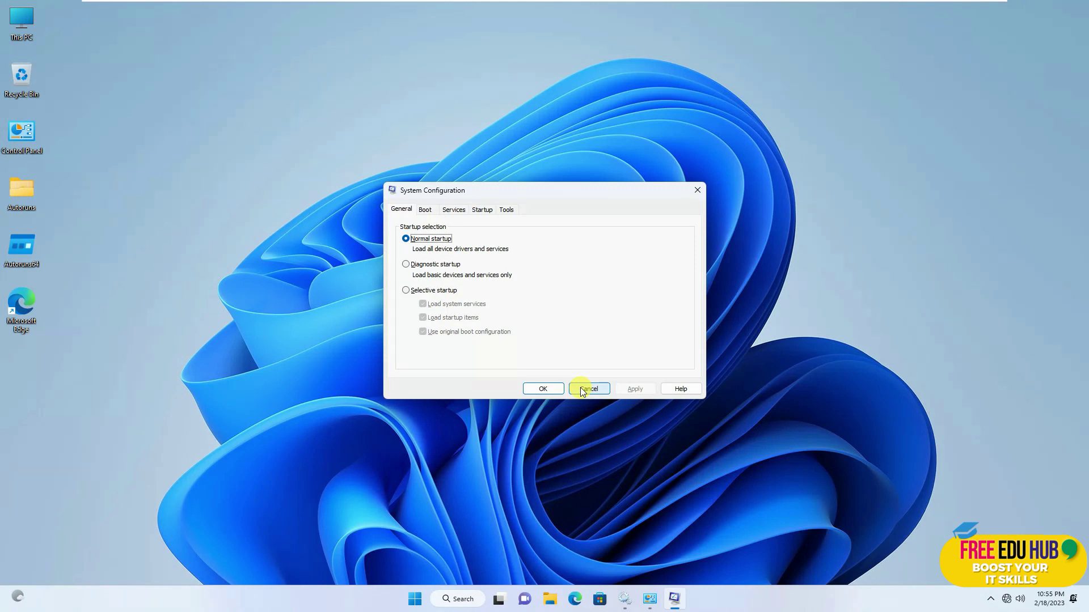
- Switch to Control Panel and open System Configuration from Windows Tools
{"action": "left_click", "coordinate": [658, 600]}
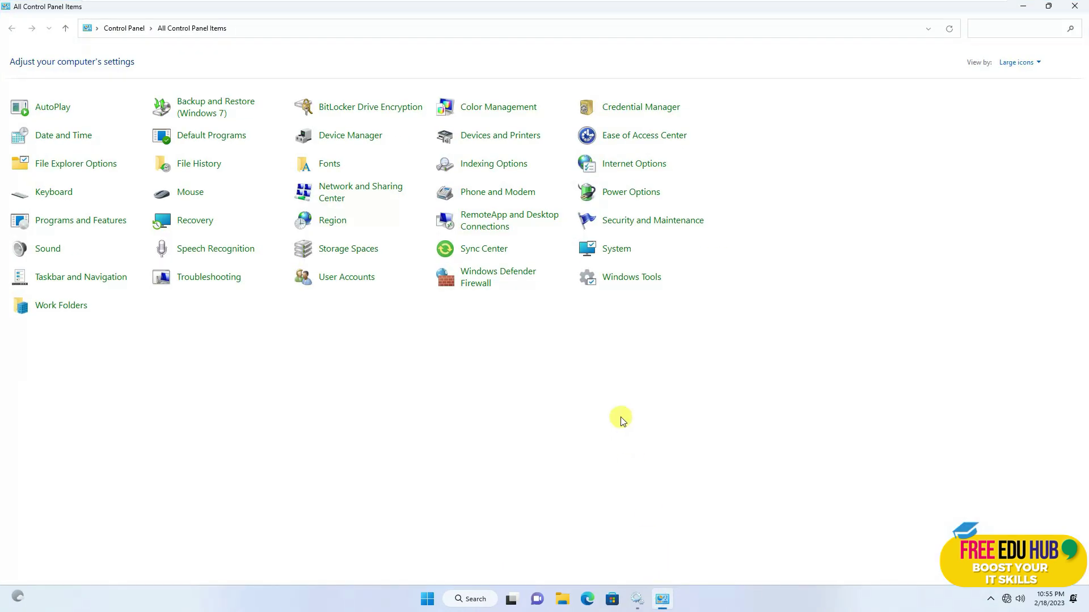
{"action": "left_click", "coordinate": [648, 281]}
{"action": "double_click", "coordinate": [649, 139]}
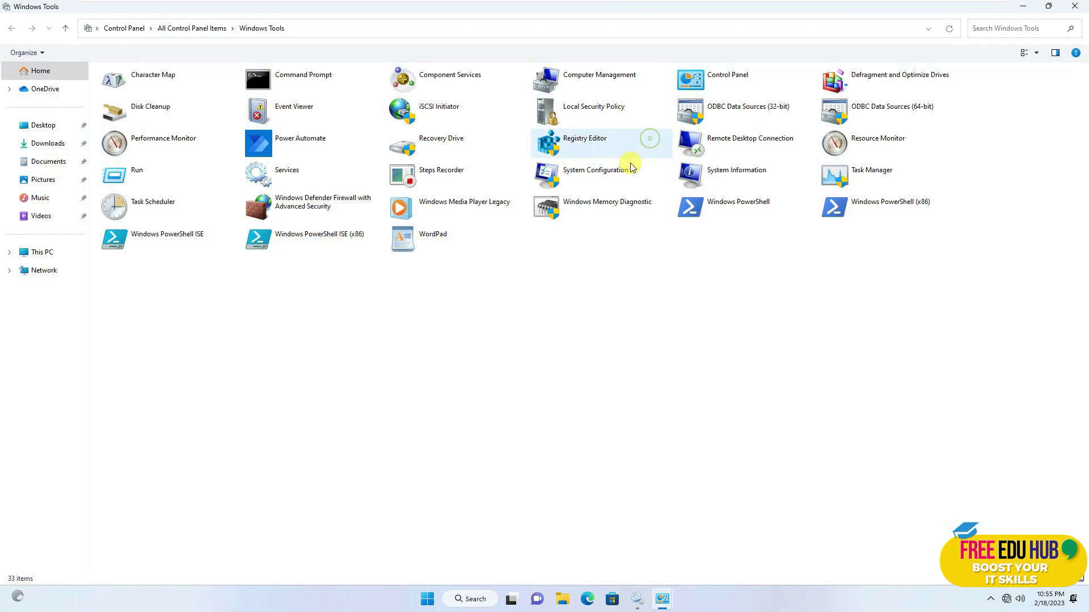
{"action": "left_click", "coordinate": [597, 173]}
{"action": "double_click", "coordinate": [597, 173]}
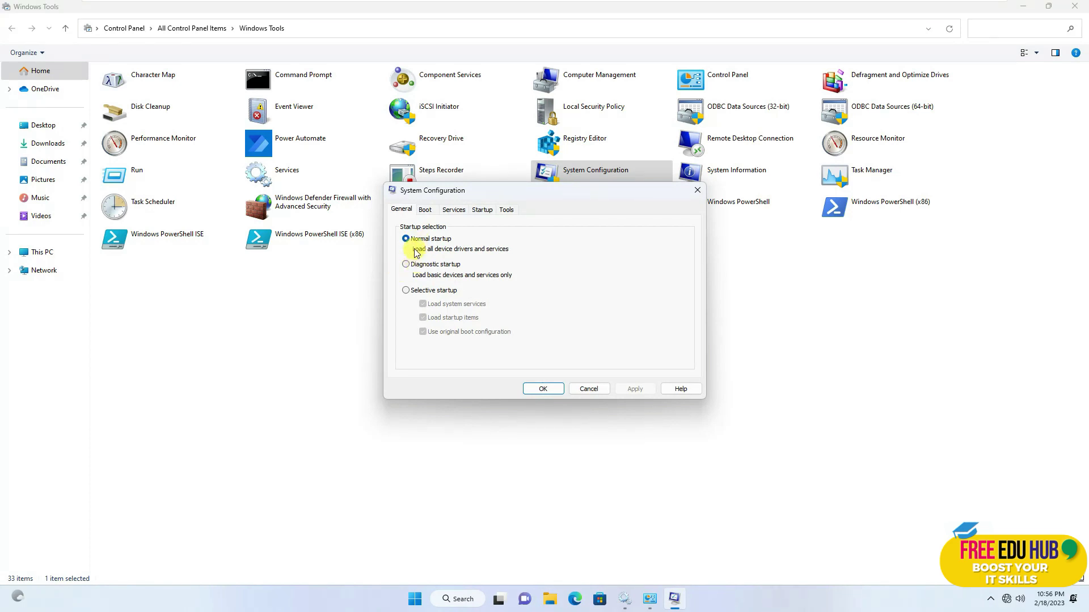
- Choose selective startup in System Configuration and view the boot options
{"action": "left_click", "coordinate": [406, 291]}
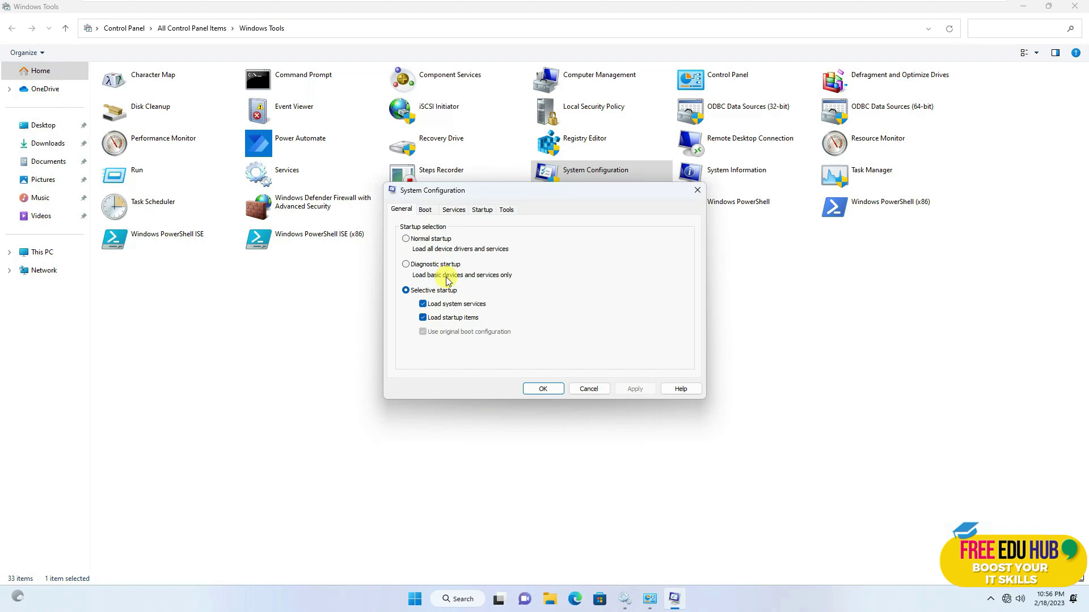
{"action": "left_click", "coordinate": [425, 211]}
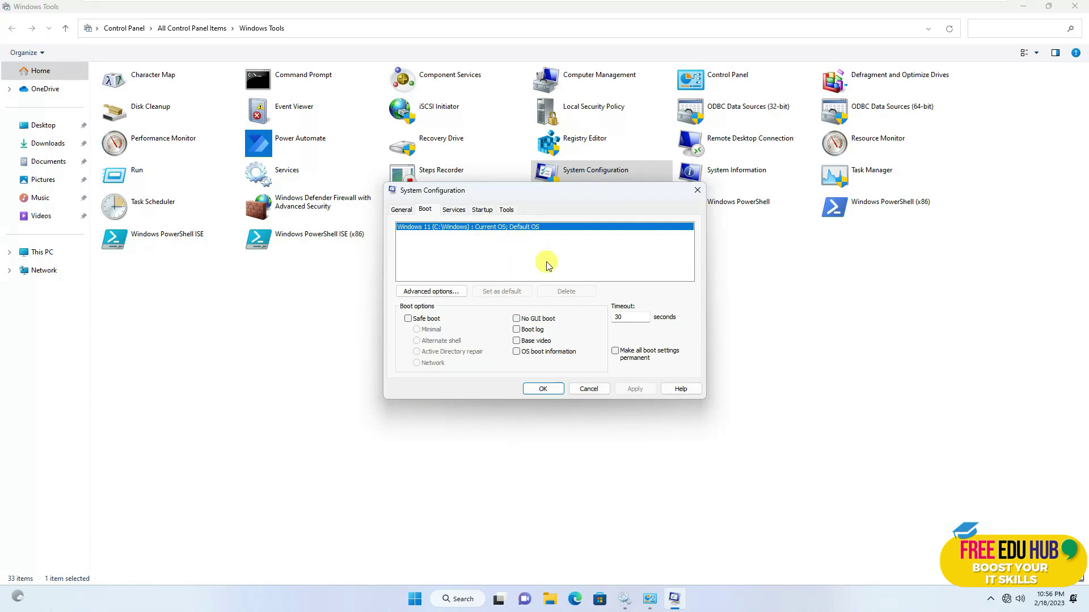
- Browse the services listed in System Configuration and return to the start of the list
{"action": "left_click", "coordinate": [453, 210]}
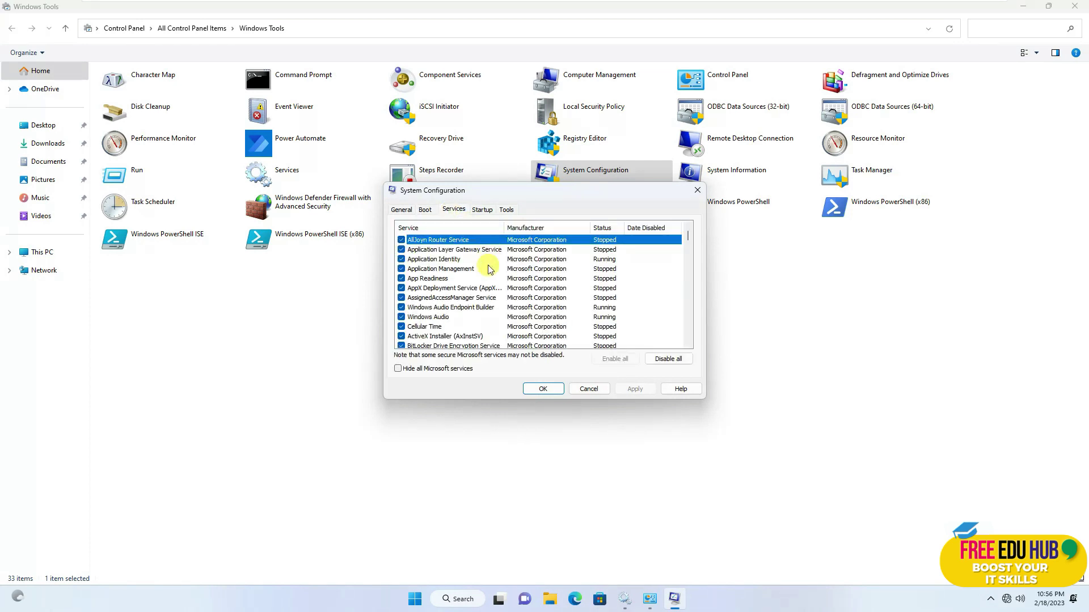
{"action": "scroll", "coordinate": [489, 269], "scroll_direction": "down", "scroll_amount": 18}
{"action": "scroll", "coordinate": [487, 281], "scroll_direction": "down", "scroll_amount": 15}
{"action": "scroll", "coordinate": [487, 277], "scroll_direction": "up", "scroll_amount": 15}
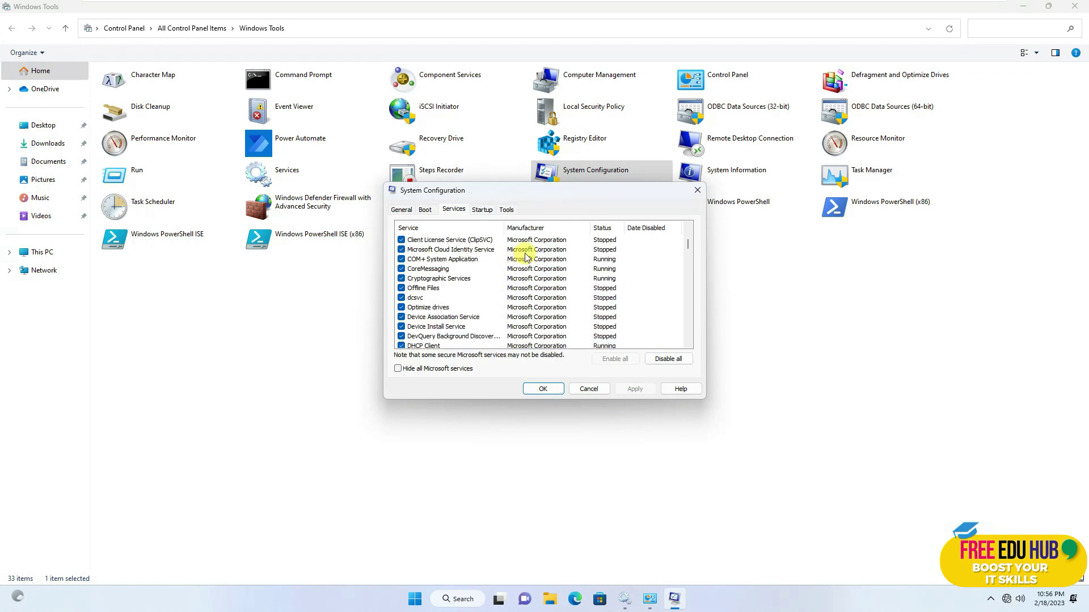
{"action": "key", "text": "Home"}
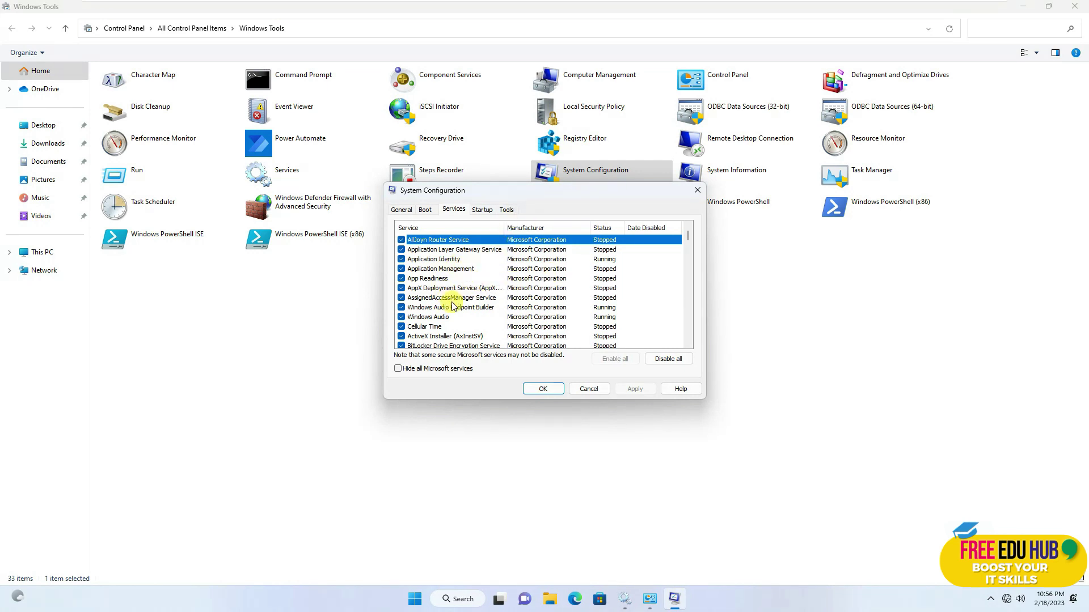
- Sort the System Configuration services by status with running ones first
{"action": "left_click", "coordinate": [608, 227]}
{"action": "mouse_move", "coordinate": [689, 241]}
{"action": "left_mouse_down"}
{"action": "mouse_move", "coordinate": [684, 349]}
{"action": "mouse_move", "coordinate": [692, 233]}
{"action": "left_mouse_up"}
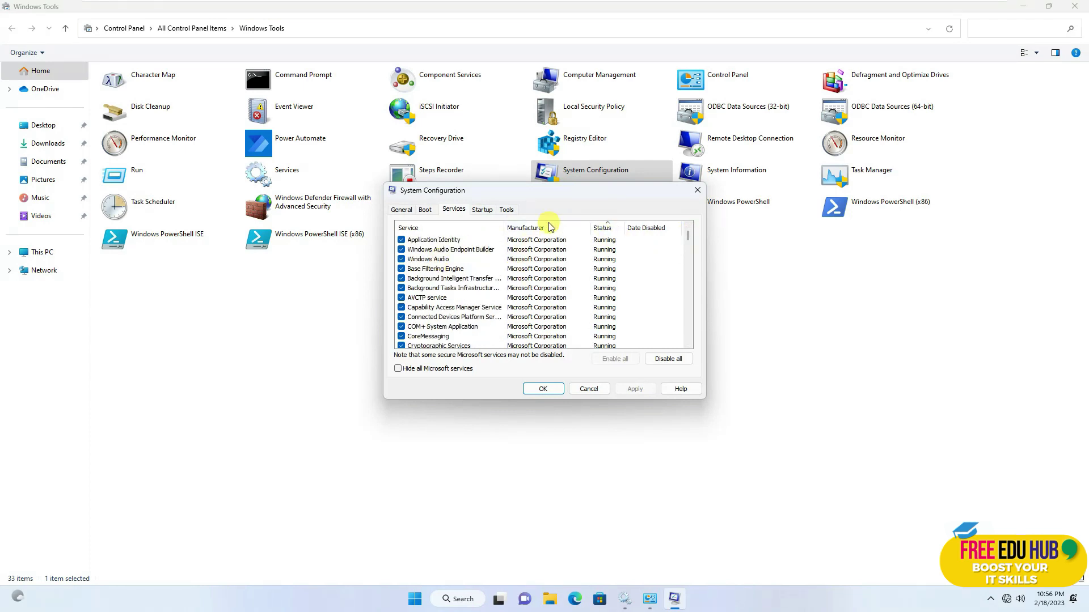
{"action": "left_click", "coordinate": [605, 228]}
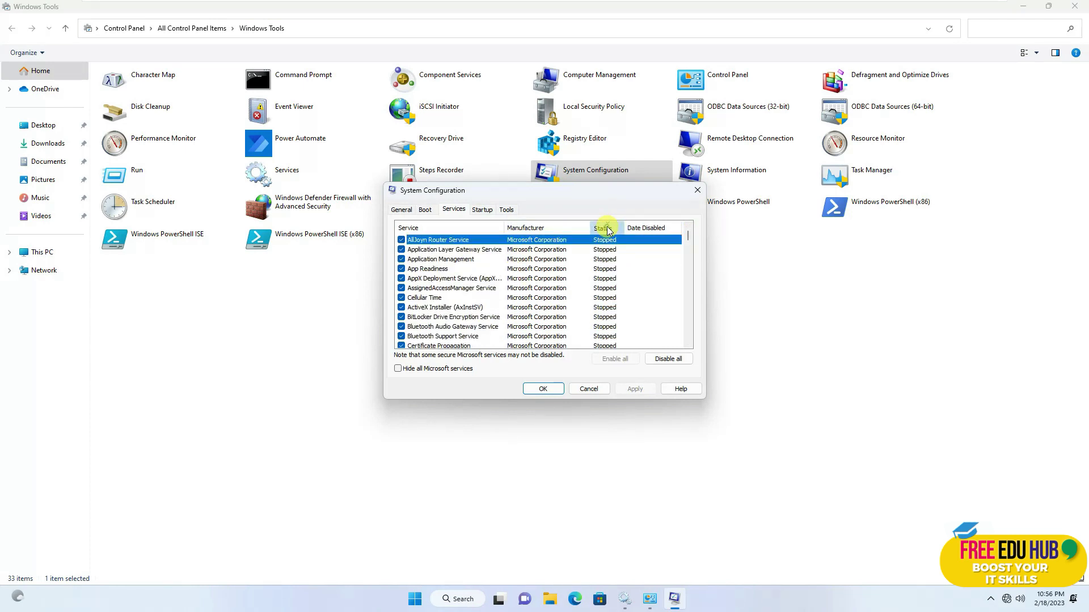
{"action": "left_click", "coordinate": [606, 228]}
{"action": "scroll", "coordinate": [612, 260], "scroll_direction": "down", "scroll_amount": 2}
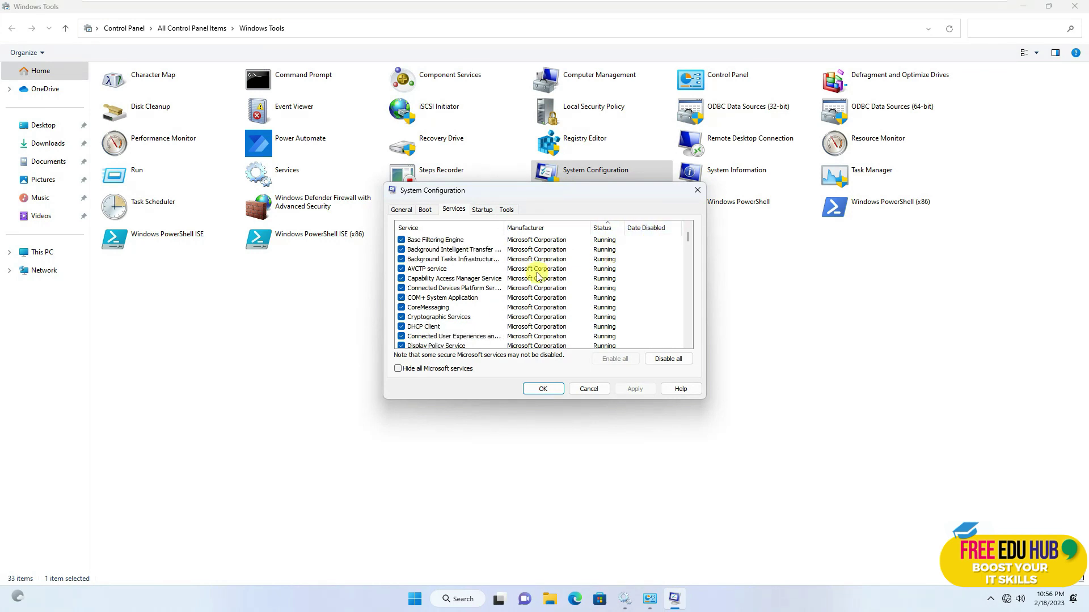
- Disable the DHCP Client service in the list and enable it again
{"action": "left_click", "coordinate": [555, 299]}
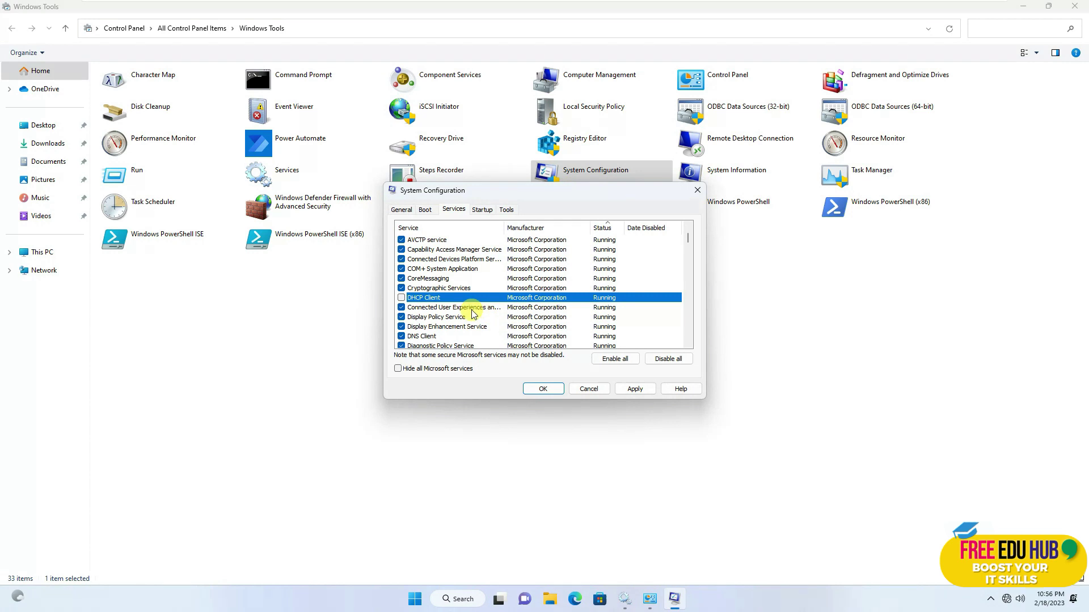
{"action": "left_click", "coordinate": [401, 299]}
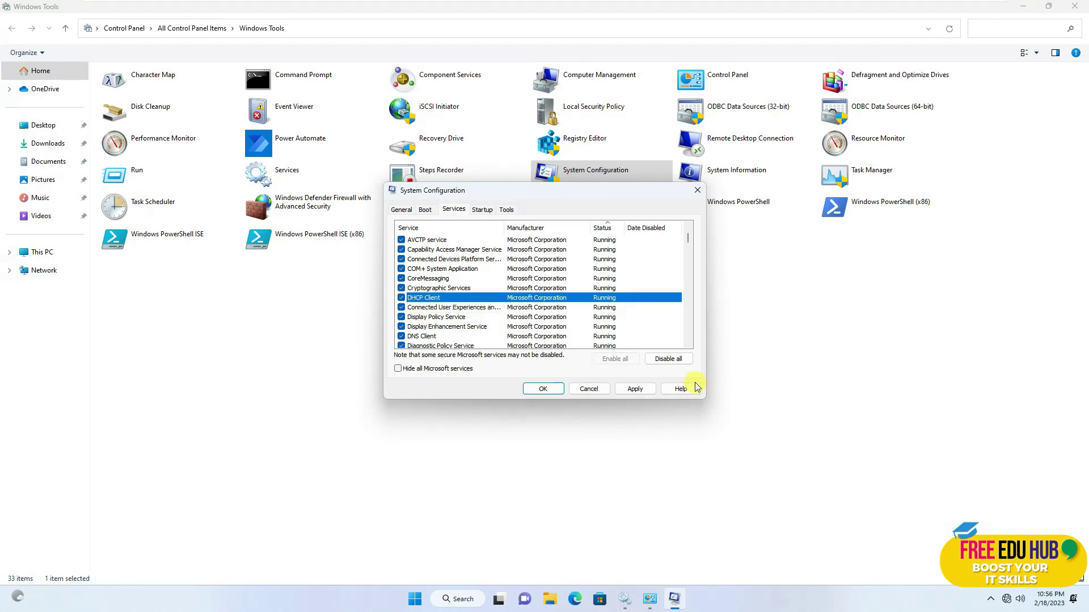
- Look through more running services in System Configuration and select the Server service
{"action": "scroll", "coordinate": [556, 301], "scroll_direction": "down", "scroll_amount": 10}
{"action": "scroll", "coordinate": [542, 283], "scroll_direction": "up", "scroll_amount": 5}
{"action": "left_click", "coordinate": [531, 288]}
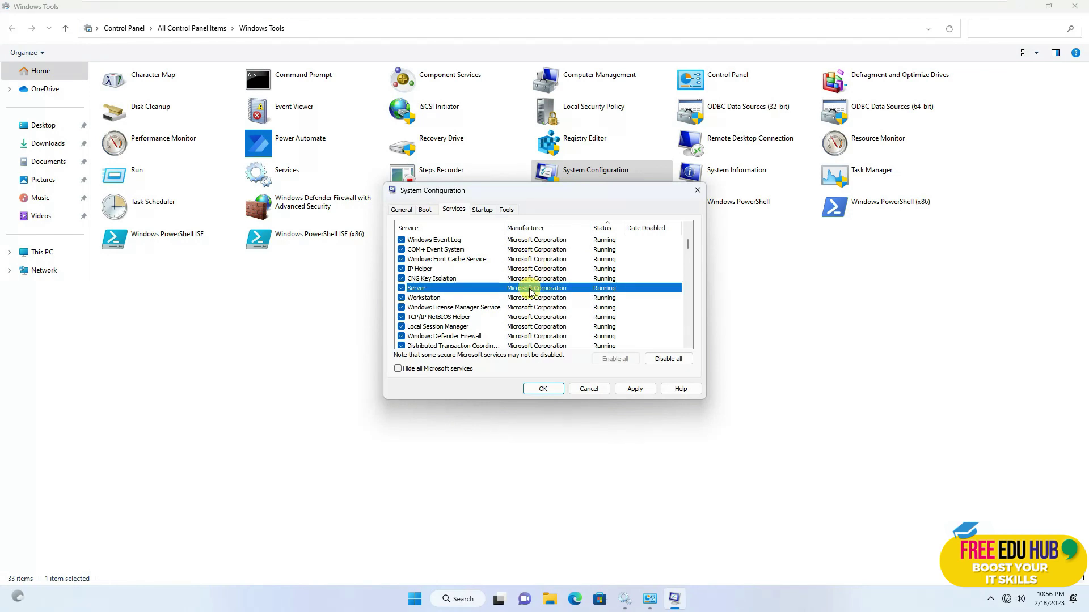
- Look through the tools offered in System Configuration and select Computer Management to view its command path
{"action": "left_click", "coordinate": [507, 211]}
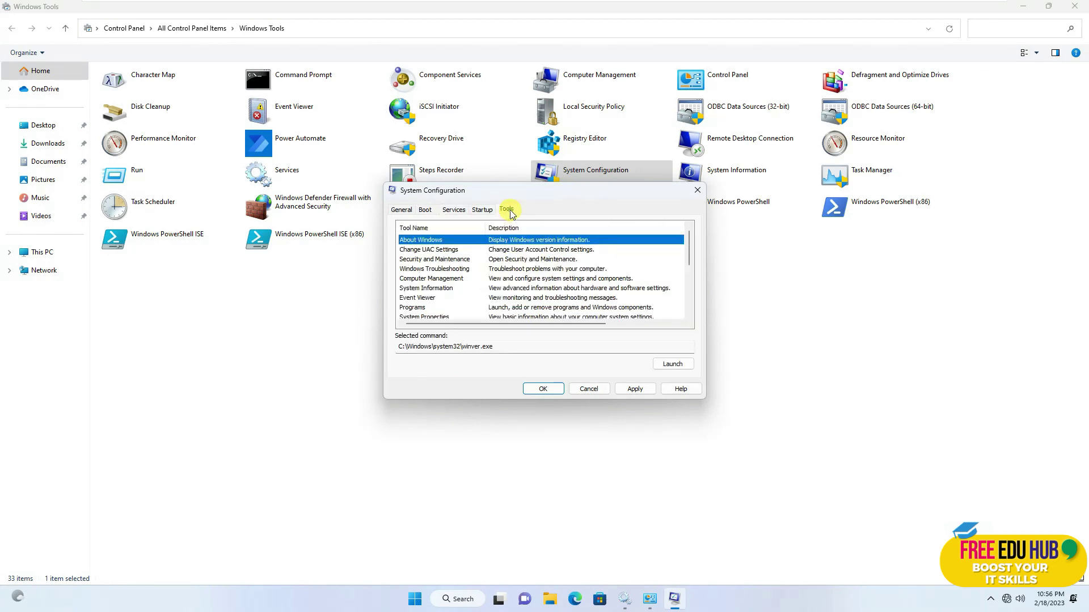
{"action": "scroll", "coordinate": [548, 277], "scroll_direction": "down", "scroll_amount": 4}
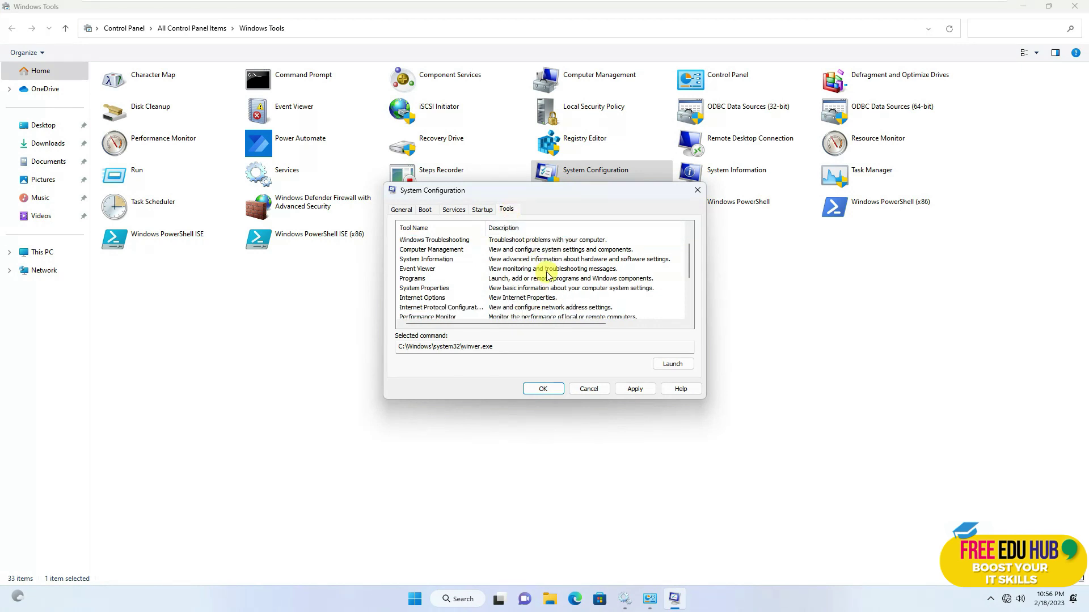
{"action": "scroll", "coordinate": [548, 276], "scroll_direction": "up", "scroll_amount": 4}
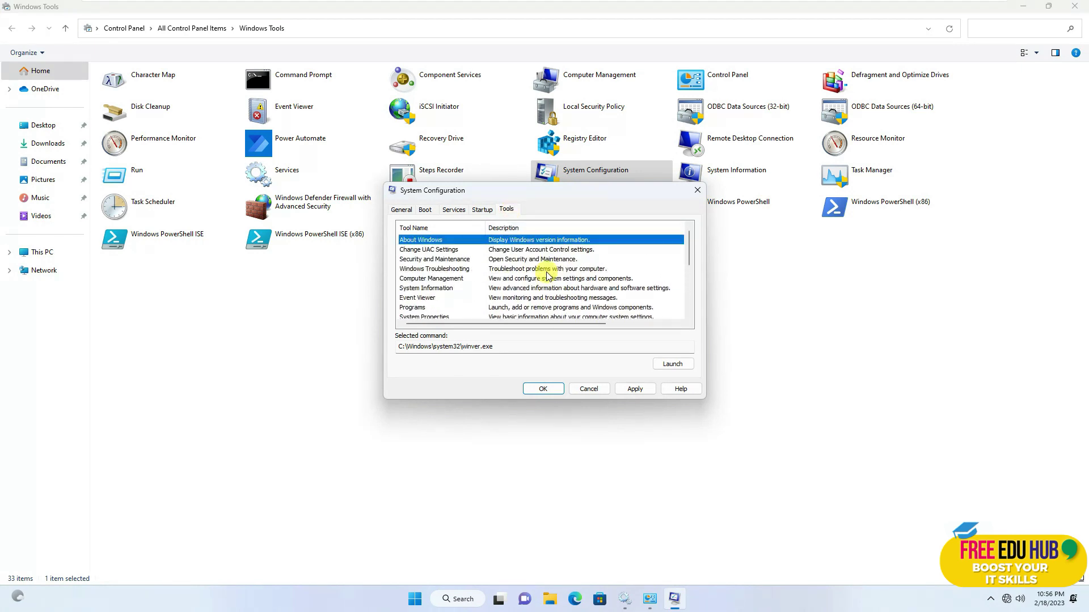
{"action": "left_click", "coordinate": [536, 279]}
{"action": "left_click_drag", "start_coordinate": [513, 348], "coordinate": [389, 347]}
{"action": "left_click", "coordinate": [501, 347]}
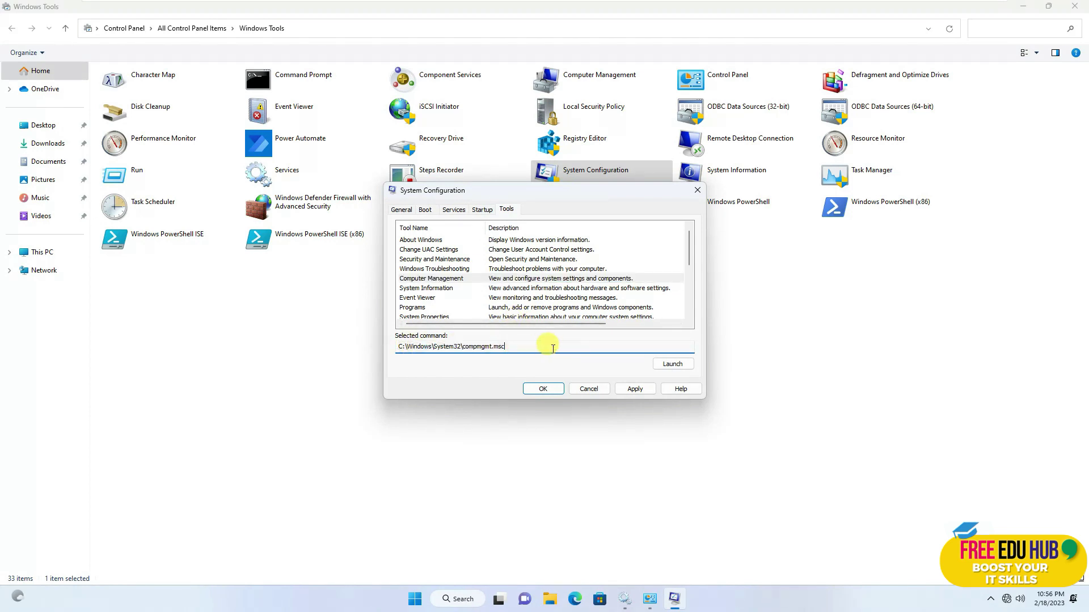
- Launch System Information from the System Configuration tools, view the system summary and close it again
{"action": "left_click", "coordinate": [516, 290]}
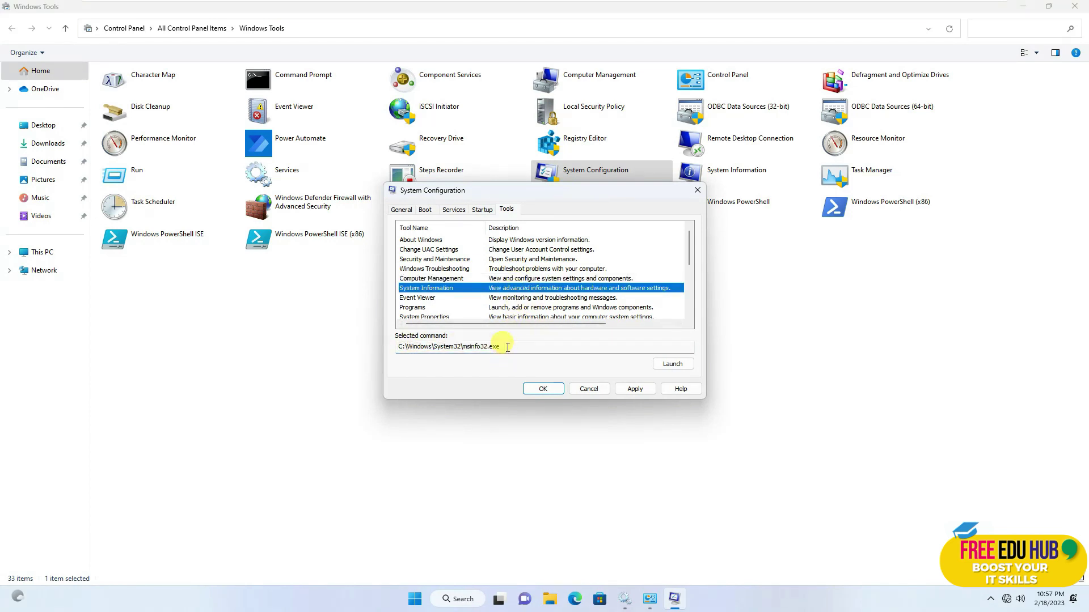
{"action": "left_click_drag", "start_coordinate": [508, 347], "coordinate": [374, 343]}
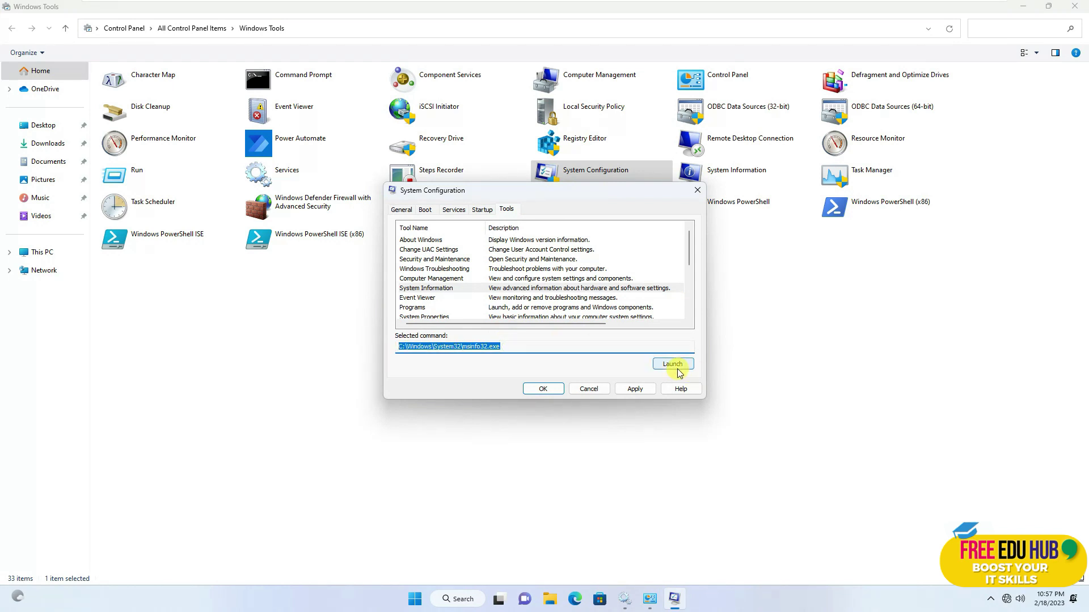
{"action": "left_click", "coordinate": [677, 369]}
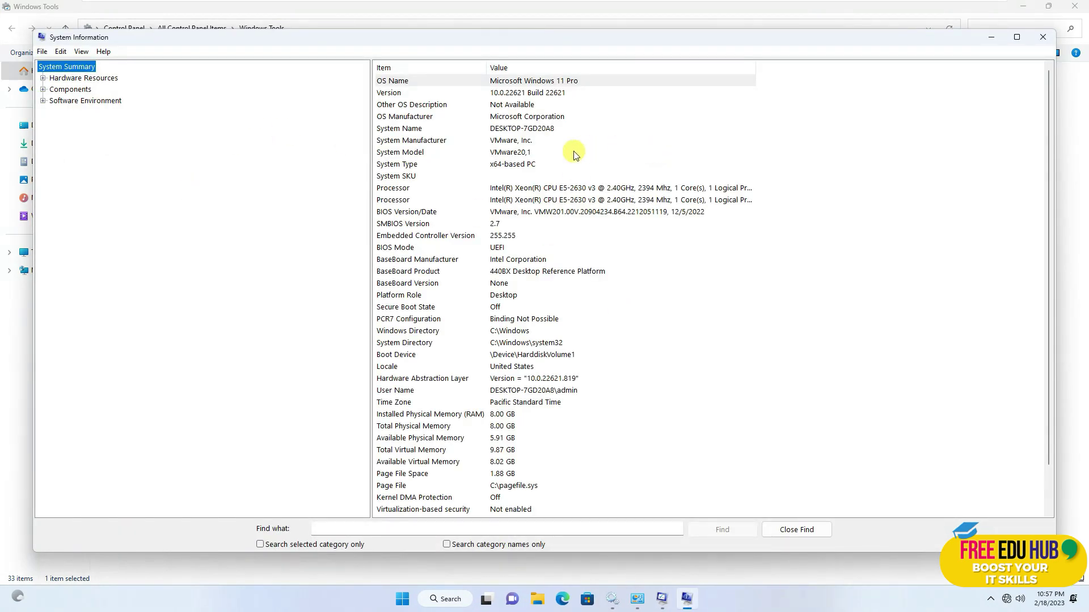
{"action": "left_click", "coordinate": [1042, 45]}
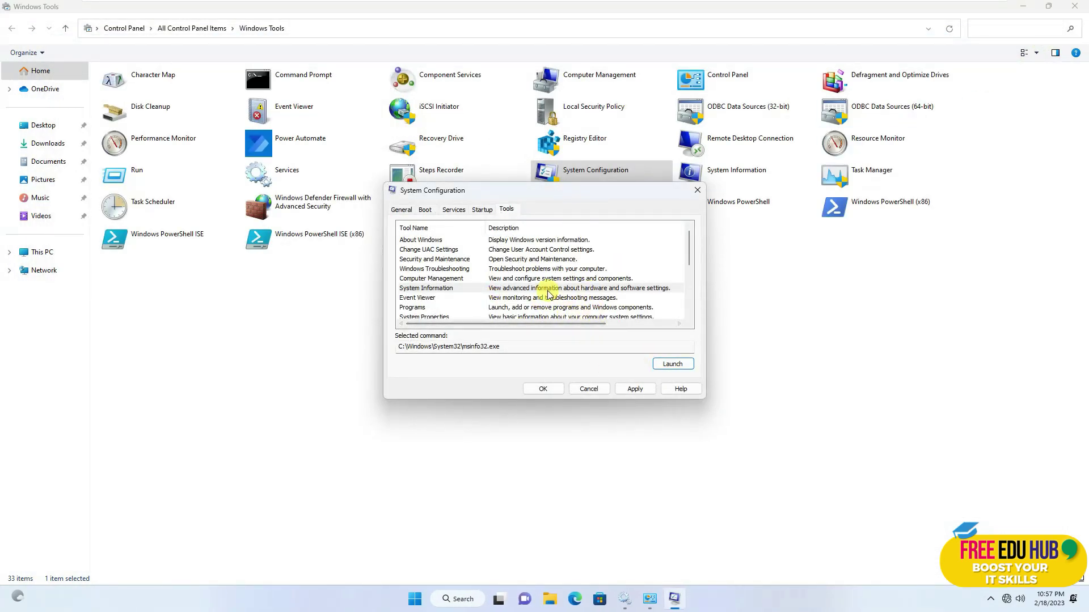
- Open Task Manager's startup apps from System Configuration's startup section and maximize the window
{"action": "left_click", "coordinate": [484, 211]}
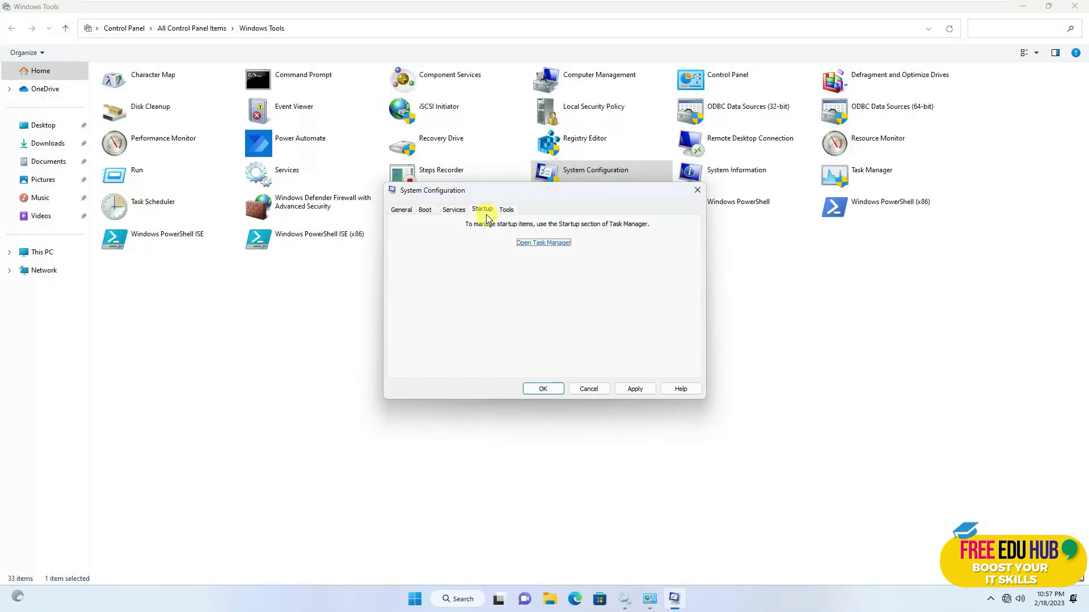
{"action": "left_click", "coordinate": [549, 245]}
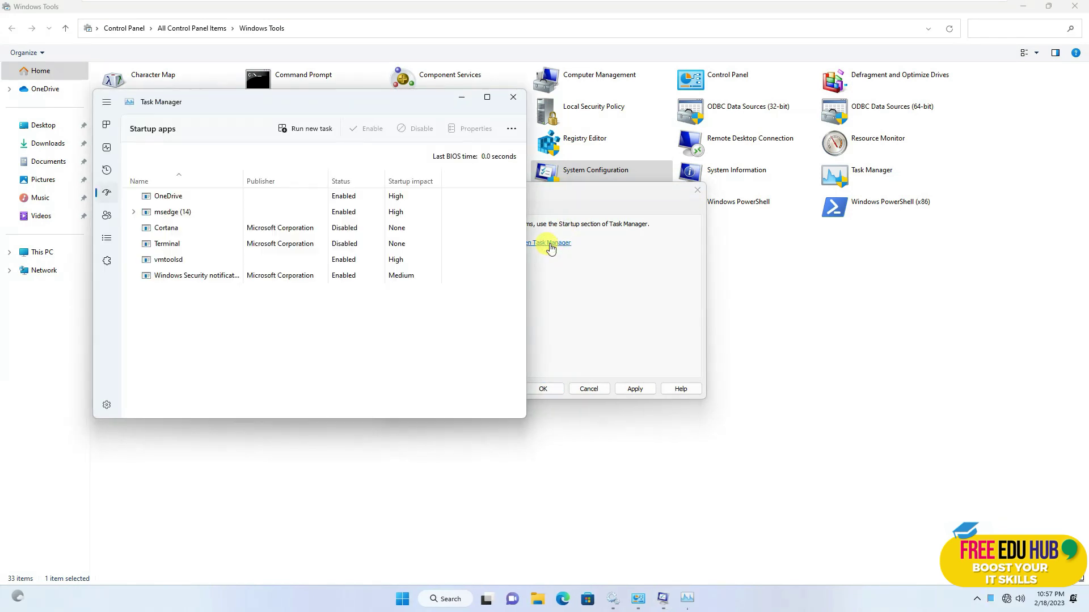
{"action": "left_click", "coordinate": [487, 99]}
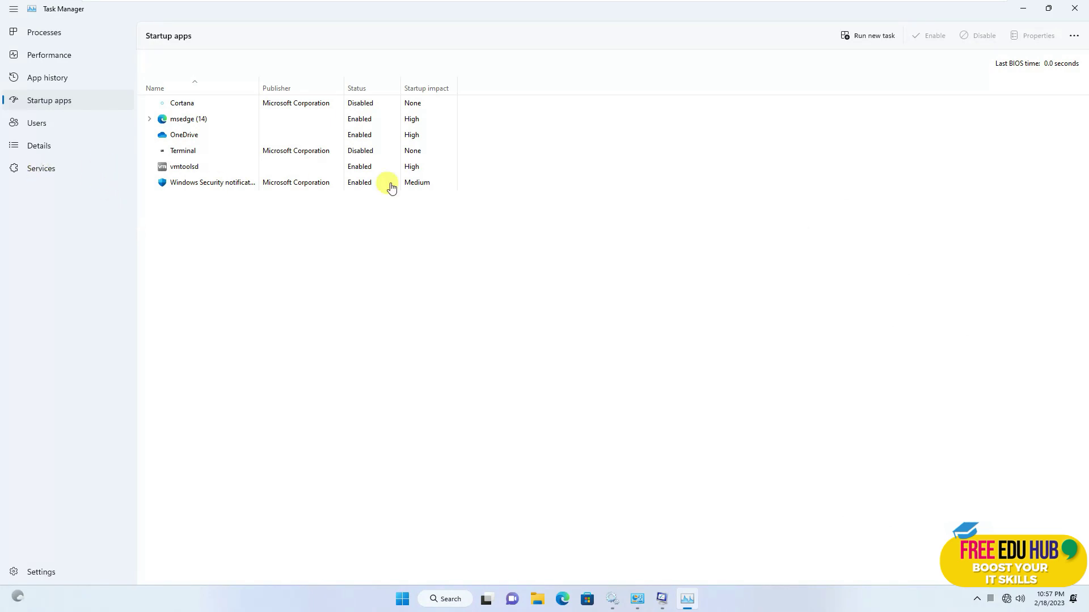
- Narrow the Description column in Task Manager's services list and sort the services by name in ascending order
{"action": "left_click", "coordinate": [47, 172]}
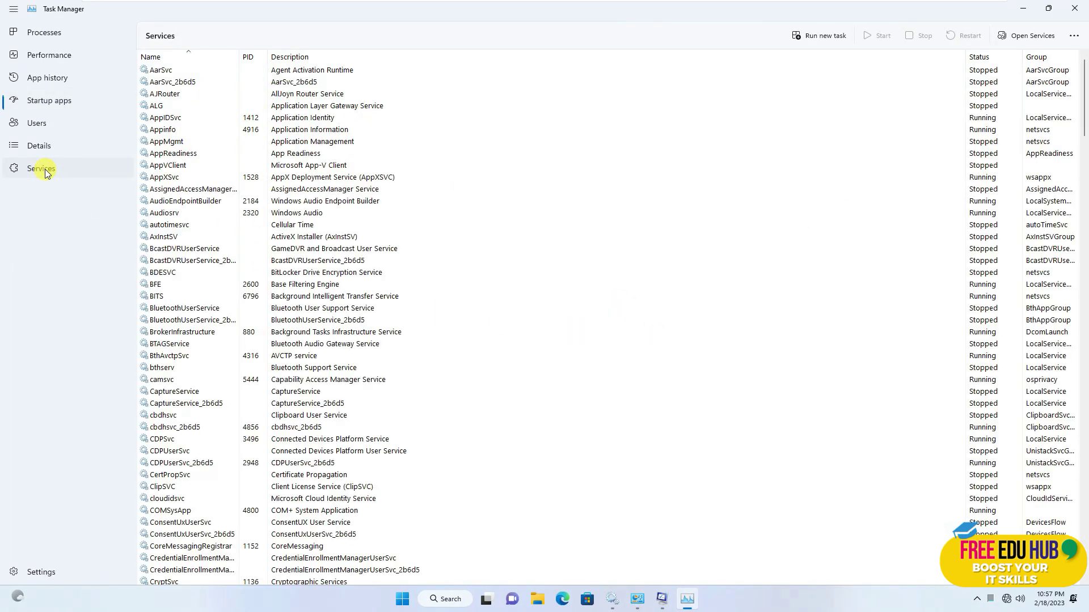
{"action": "left_click_drag", "start_coordinate": [967, 56], "coordinate": [587, 94]}
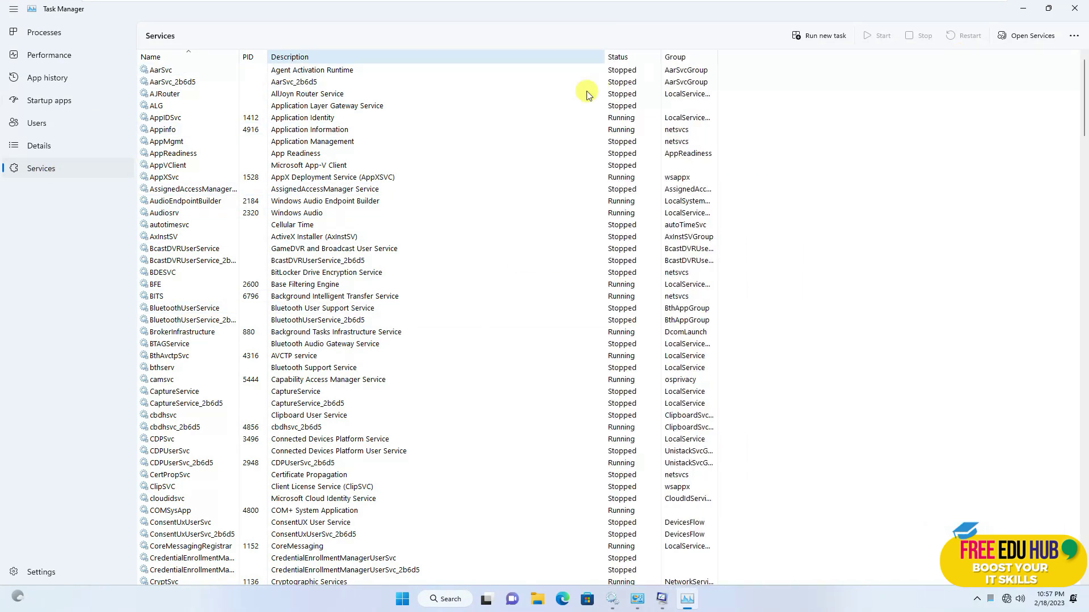
{"action": "left_click", "coordinate": [171, 59]}
{"action": "left_click", "coordinate": [171, 59]}
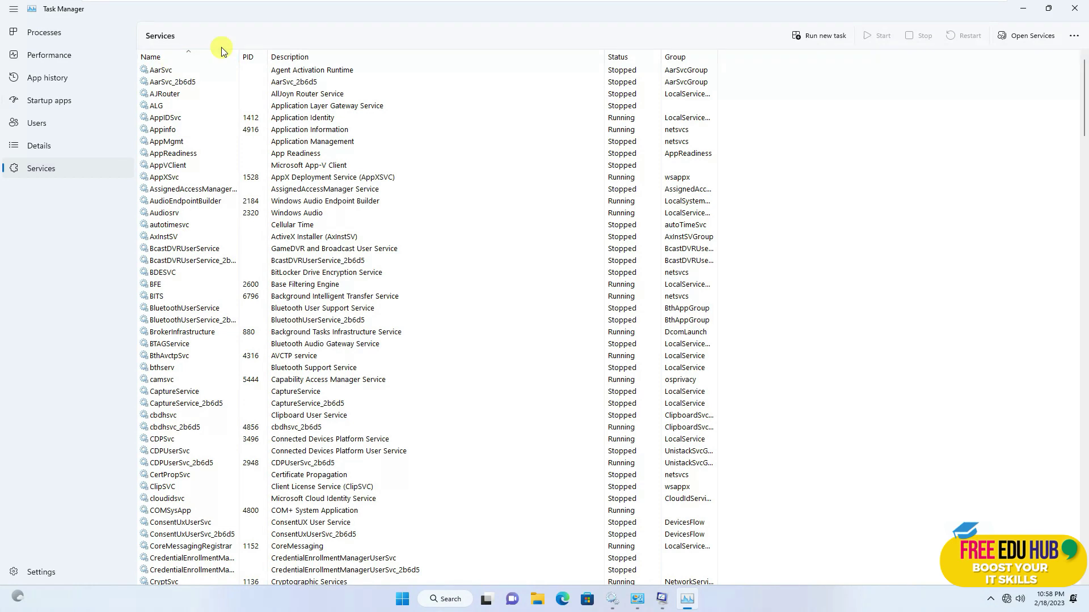
- Sort the Task Manager services by PID, by description and finally by status with stopped services first
{"action": "left_click", "coordinate": [251, 59]}
{"action": "left_click", "coordinate": [251, 59]}
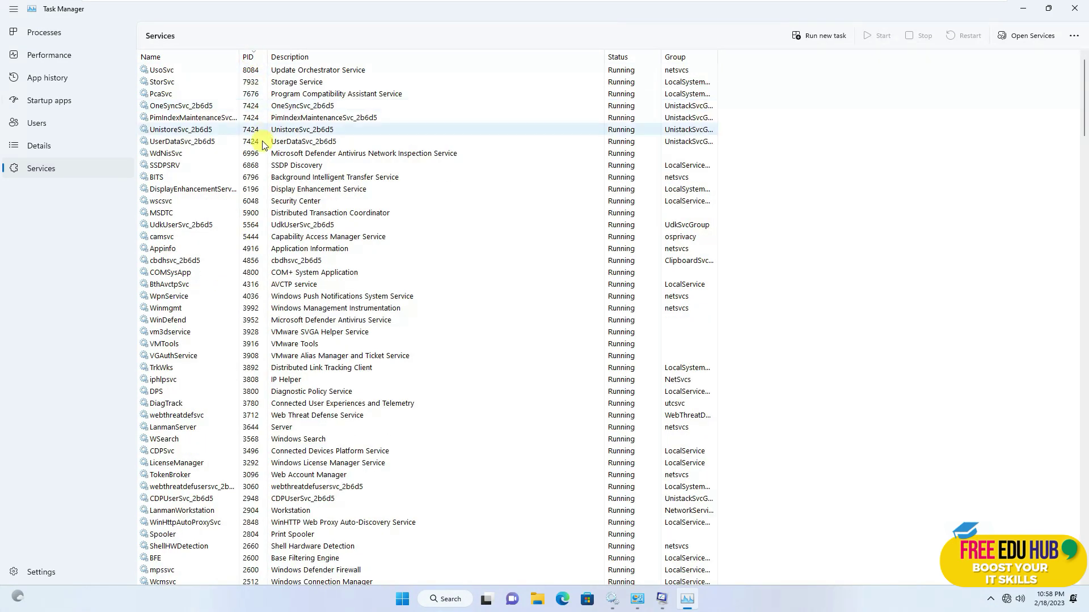
{"action": "left_click", "coordinate": [333, 58]}
{"action": "left_click", "coordinate": [333, 58]}
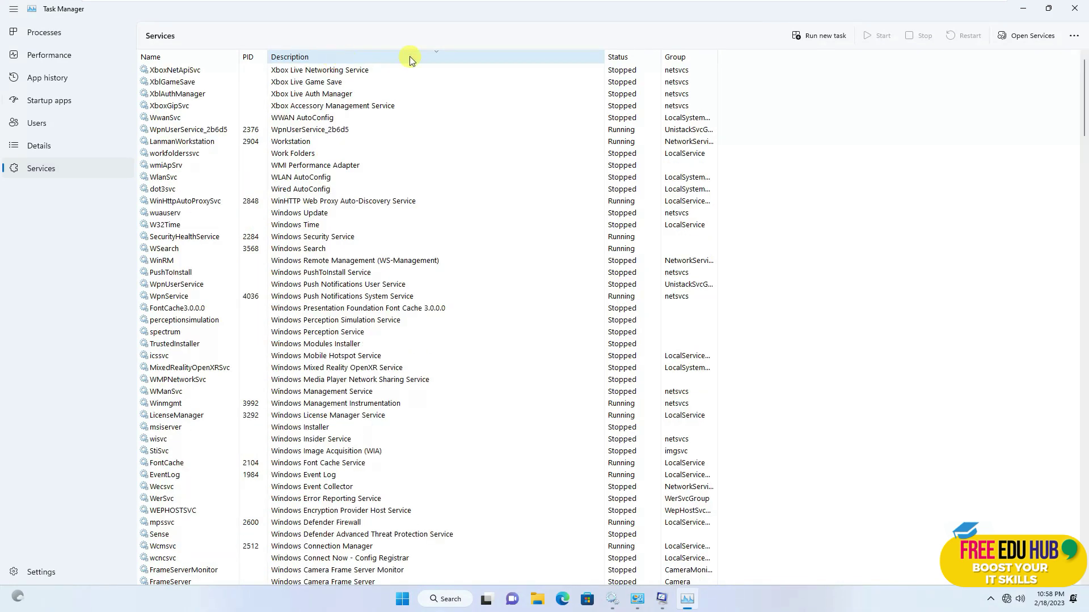
{"action": "left_click", "coordinate": [640, 62]}
{"action": "left_click", "coordinate": [626, 60]}
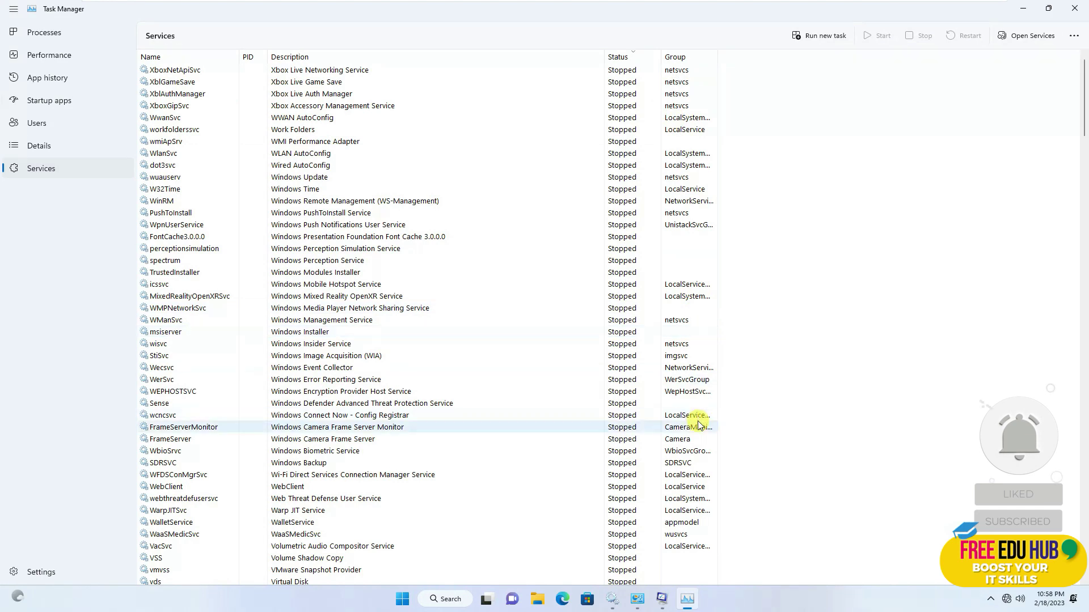
- Browse the detailed process list in Task Manager and return to its start
{"action": "left_click", "coordinate": [42, 147]}
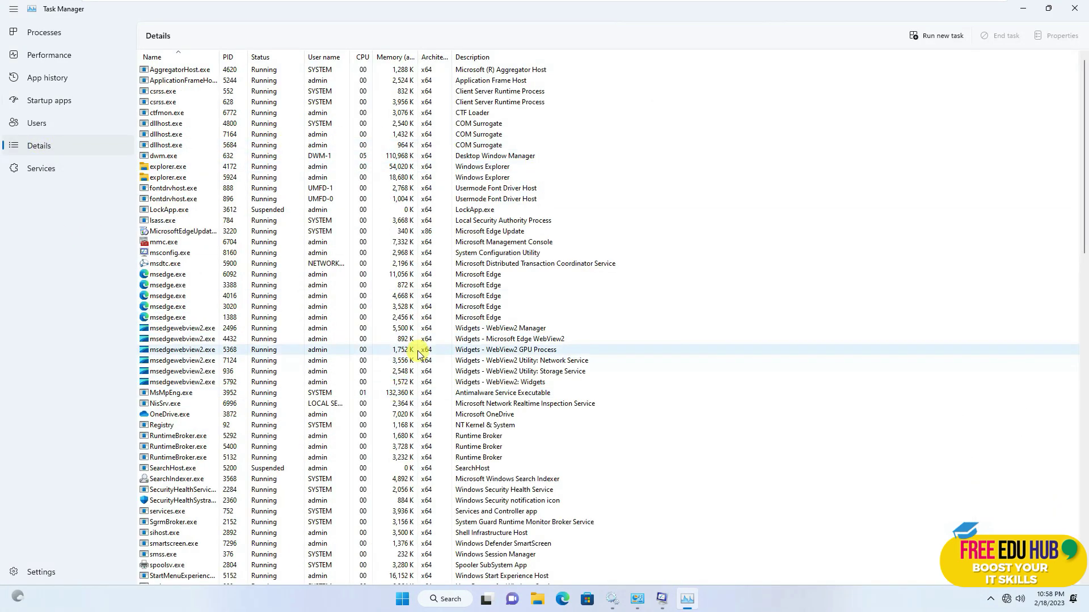
{"action": "scroll", "coordinate": [377, 374], "scroll_direction": "down", "scroll_amount": 4}
{"action": "scroll", "coordinate": [426, 362], "scroll_direction": "down", "scroll_amount": 12}
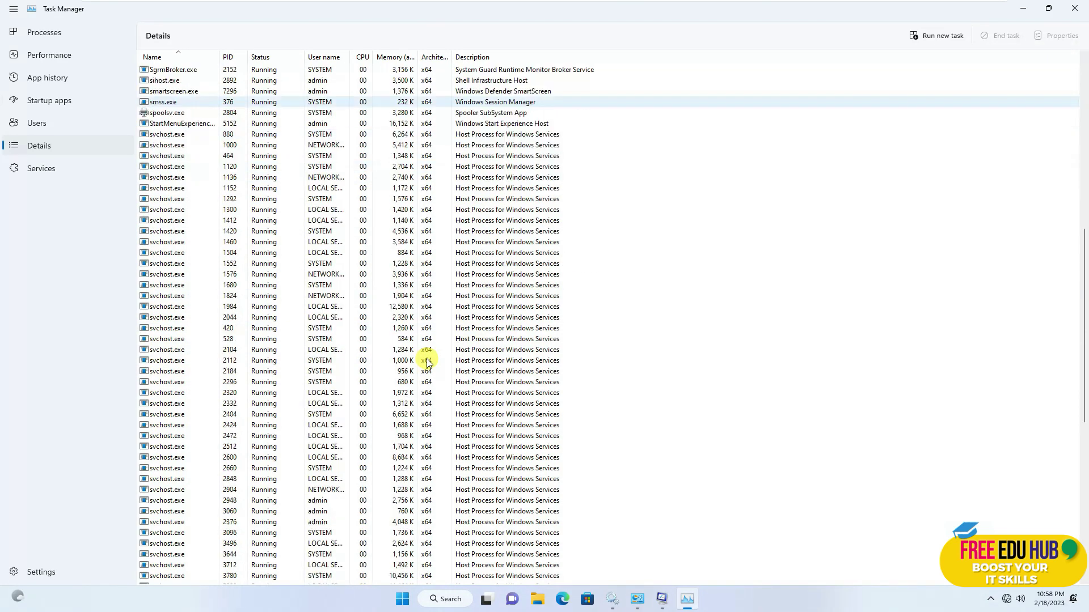
{"action": "scroll", "coordinate": [426, 361], "scroll_direction": "up", "scroll_amount": 16}
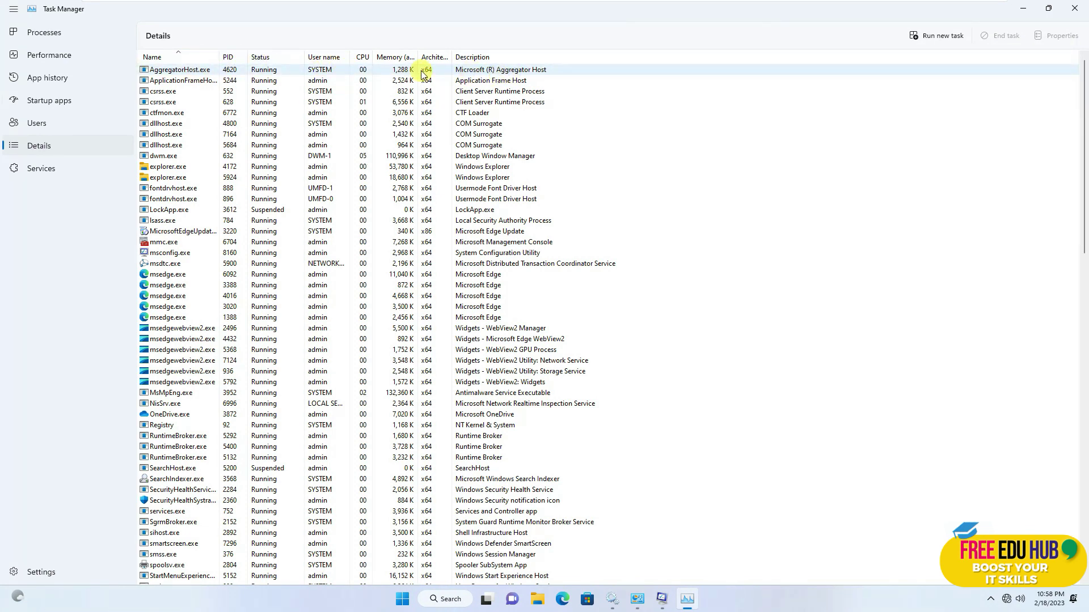
- Expand the signed-in user in Task Manager and look through that account's processes and resource usage
{"action": "left_click", "coordinate": [35, 128]}
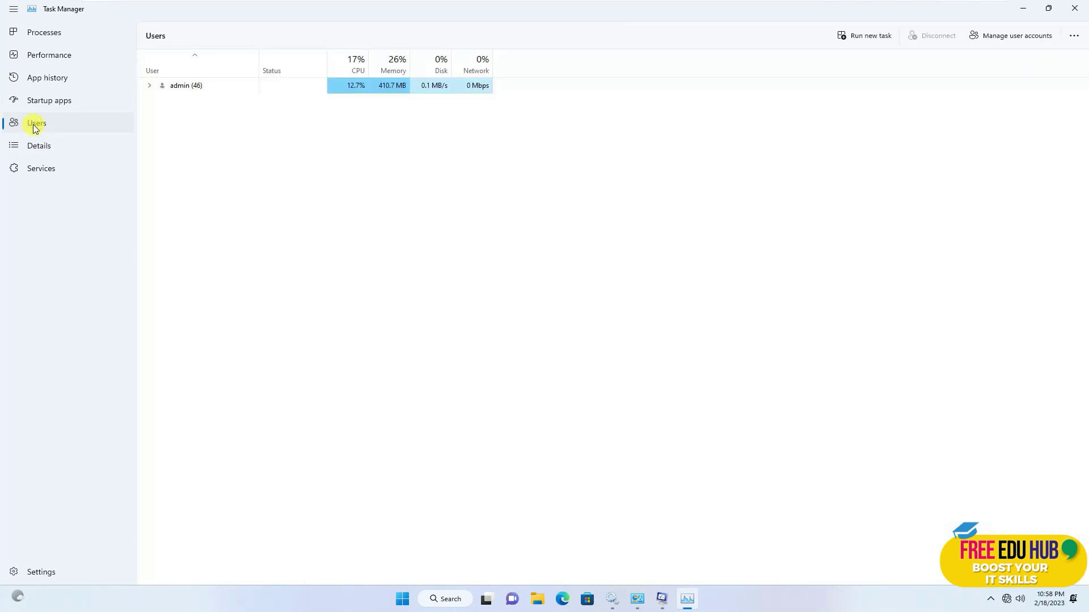
{"action": "left_click", "coordinate": [149, 85]}
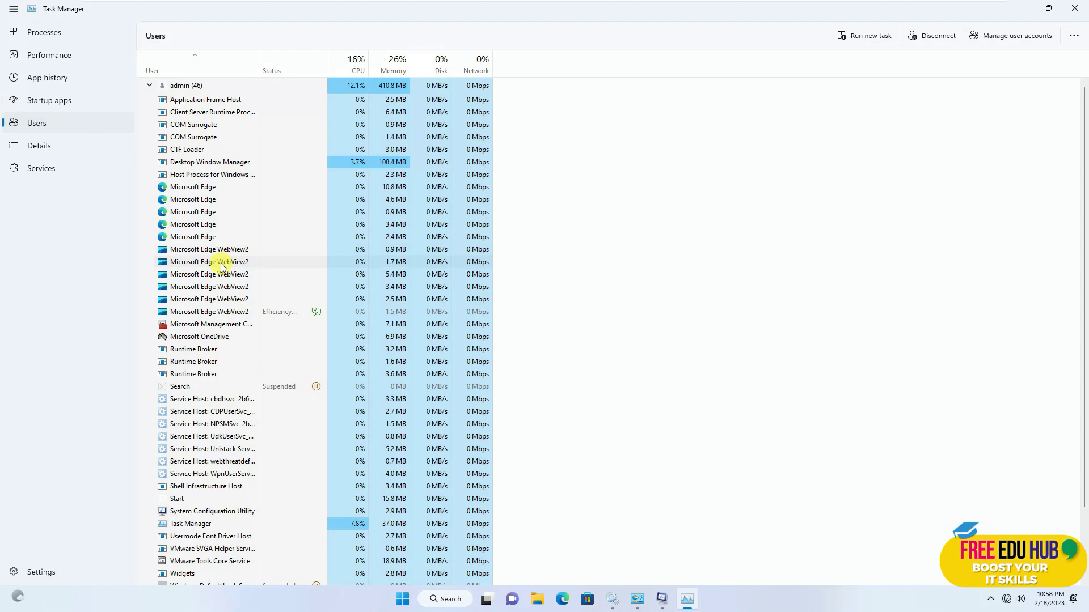
{"action": "scroll", "coordinate": [222, 272], "scroll_direction": "down", "scroll_amount": 2}
{"action": "scroll", "coordinate": [227, 292], "scroll_direction": "up", "scroll_amount": 2}
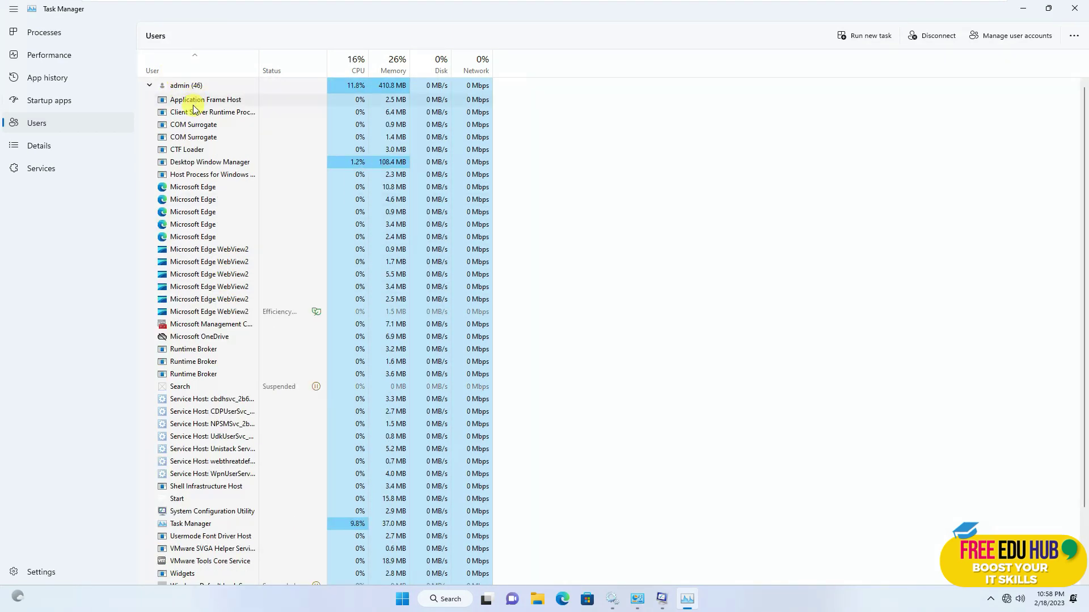
{"action": "scroll", "coordinate": [389, 339], "scroll_direction": "down", "scroll_amount": 1}
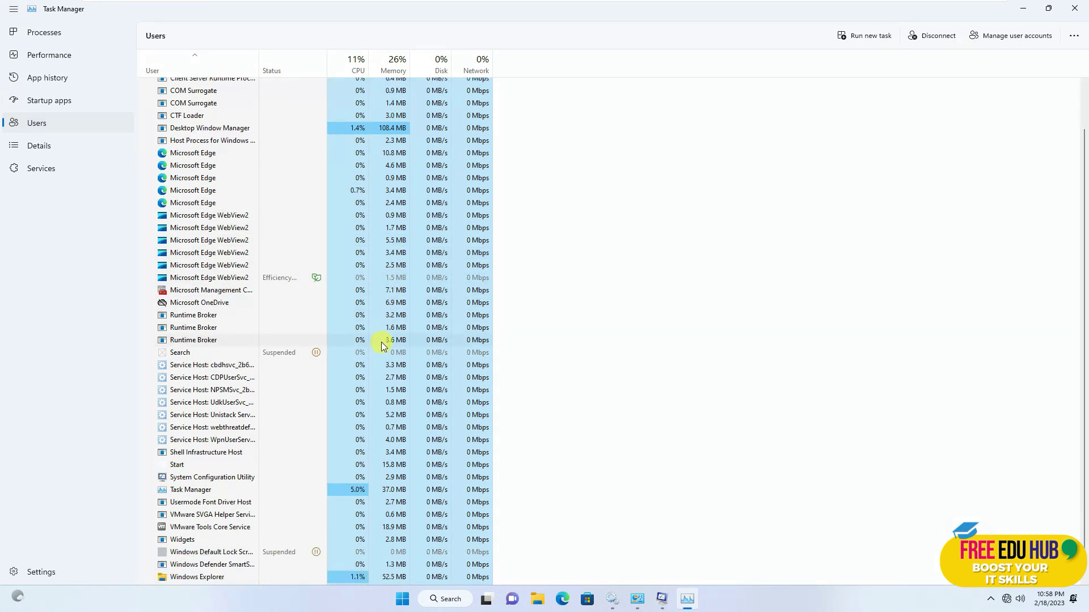
{"action": "scroll", "coordinate": [375, 284], "scroll_direction": "up", "scroll_amount": 1}
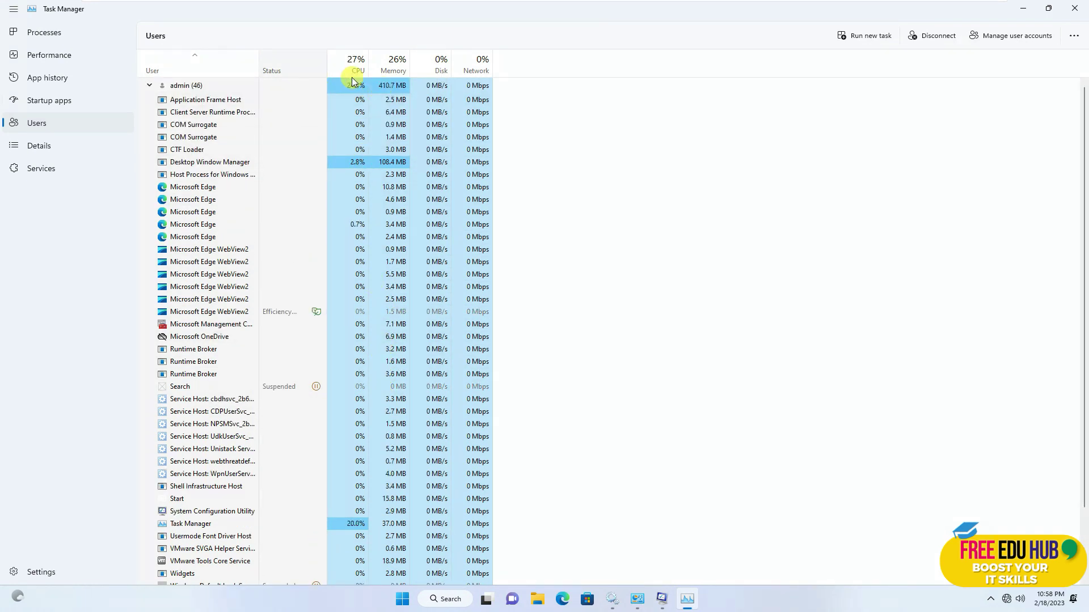
- Review the startup apps again and look through the resource usage history of the installed apps
{"action": "left_click", "coordinate": [50, 104]}
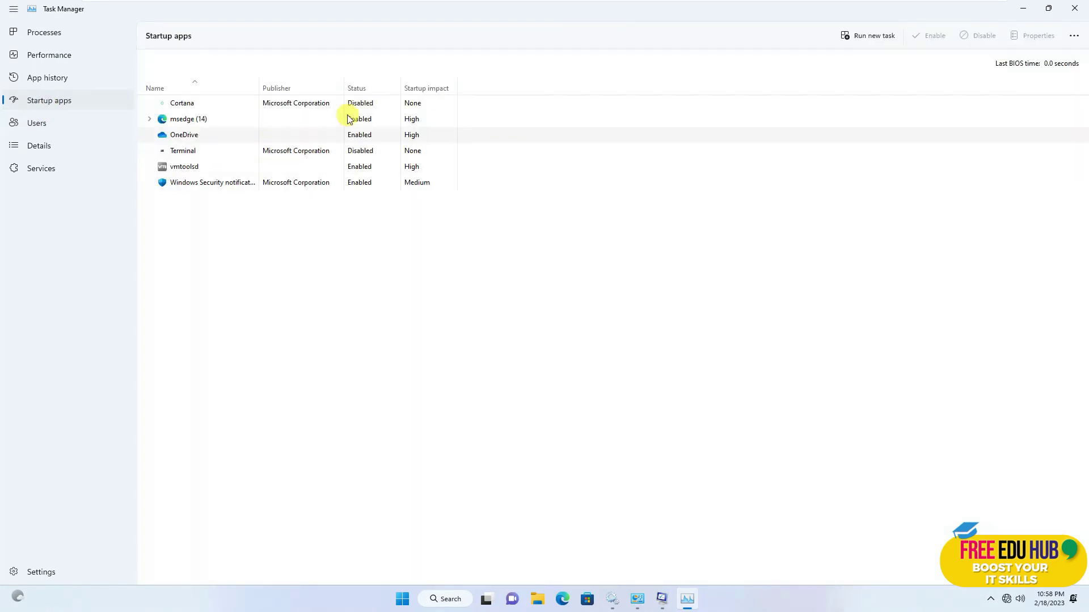
{"action": "left_click", "coordinate": [40, 78]}
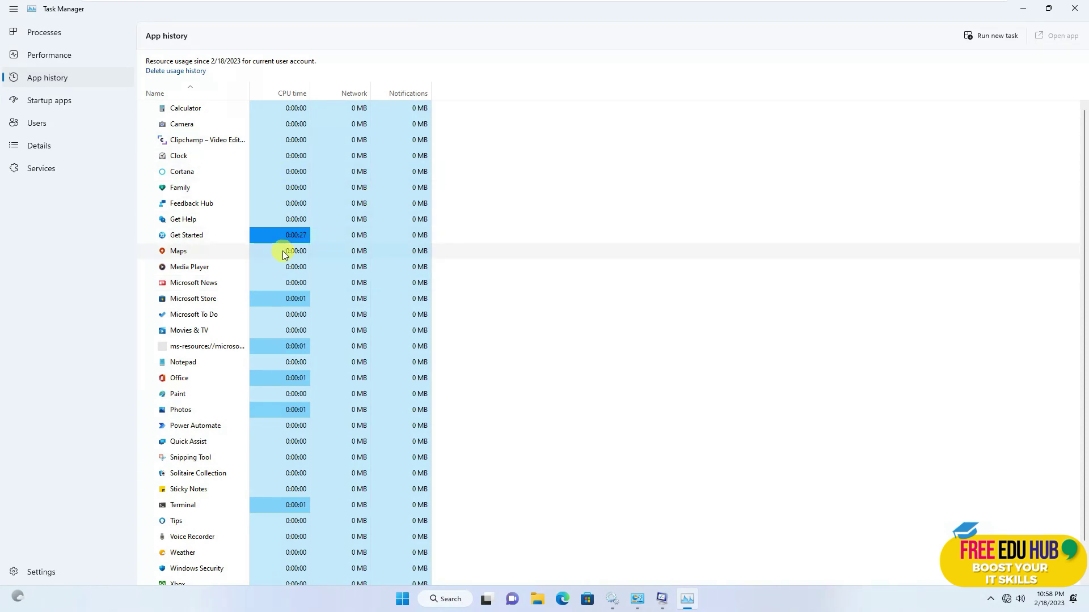
{"action": "scroll", "coordinate": [279, 391], "scroll_direction": "down", "scroll_amount": 2}
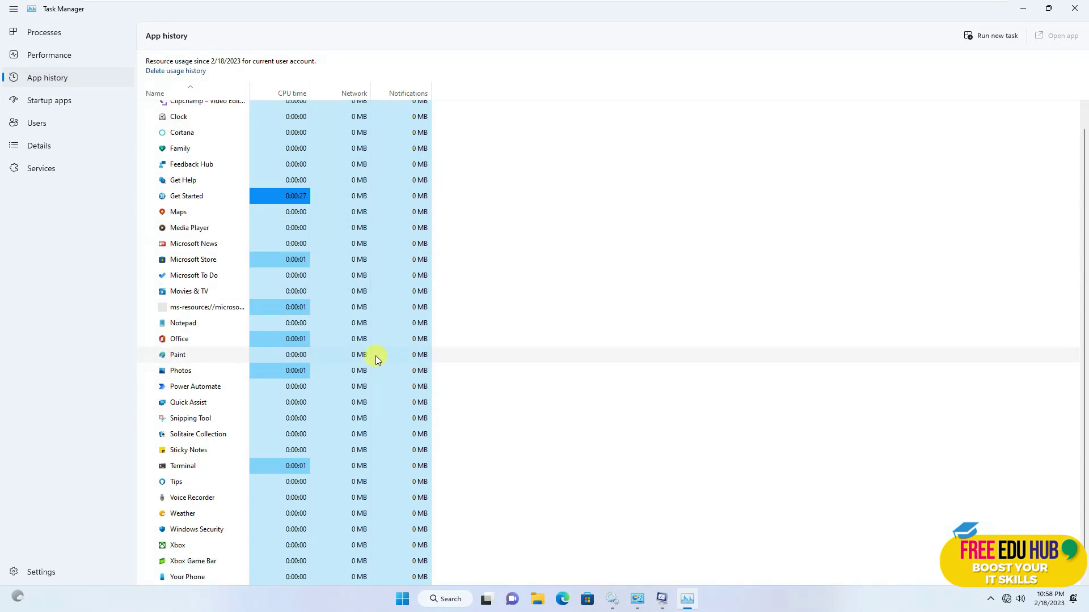
{"action": "scroll", "coordinate": [375, 352], "scroll_direction": "up", "scroll_amount": 2}
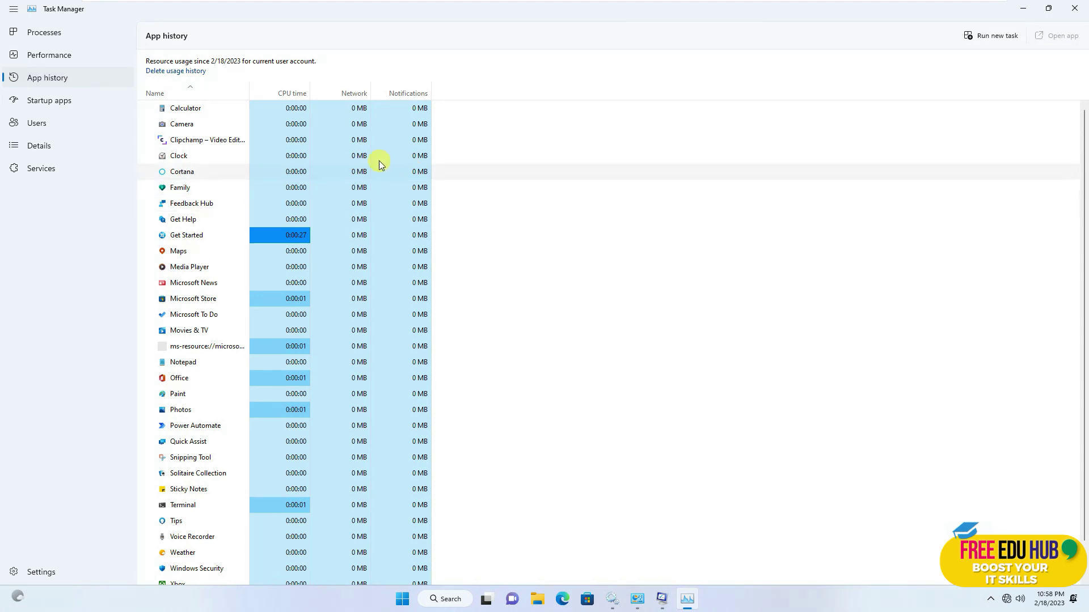
- View the performance graphs for CPU, memory, Disk 0 (C:) and Ethernet
{"action": "left_click", "coordinate": [51, 56]}
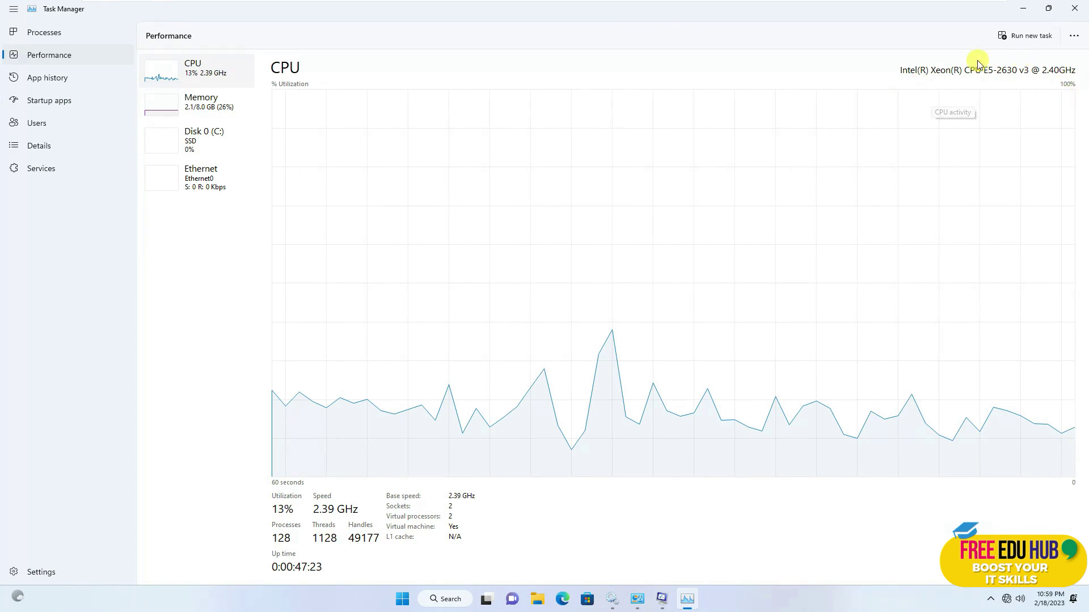
{"action": "left_click", "coordinate": [213, 107]}
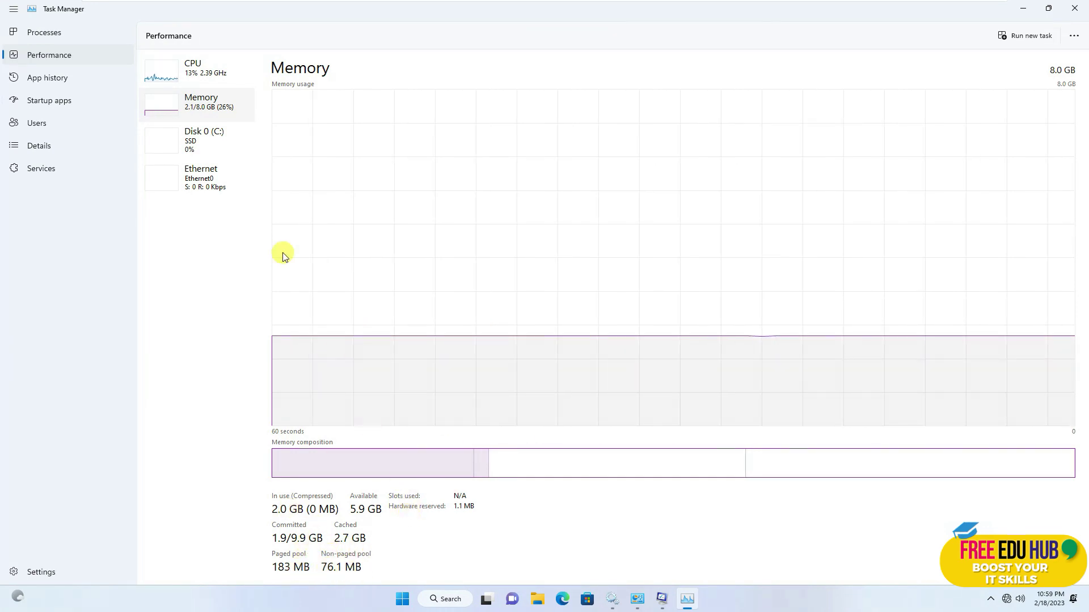
{"action": "left_click", "coordinate": [208, 138]}
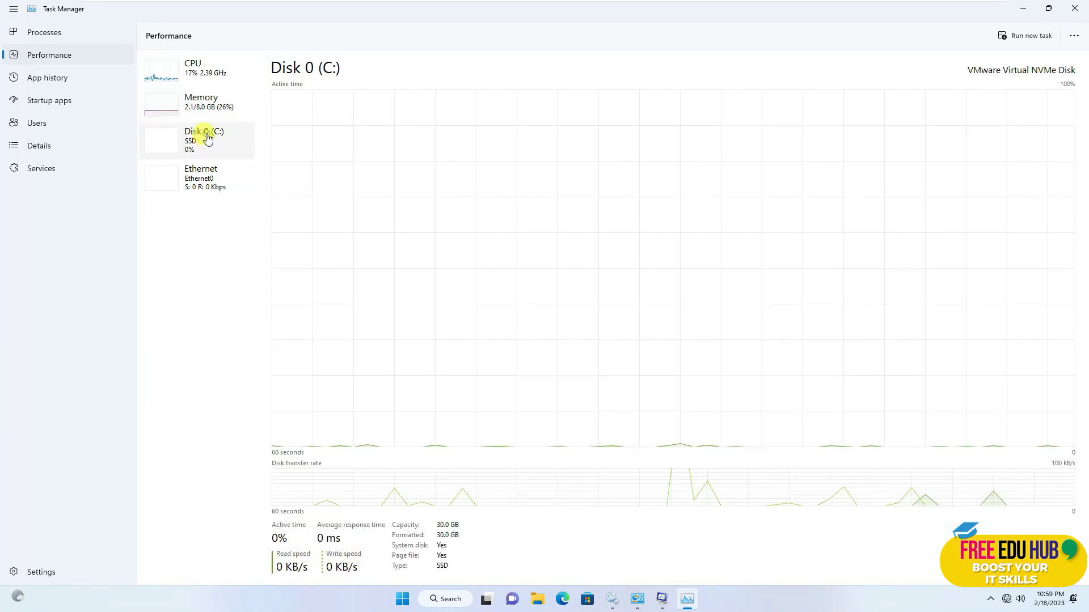
{"action": "left_click", "coordinate": [187, 170]}
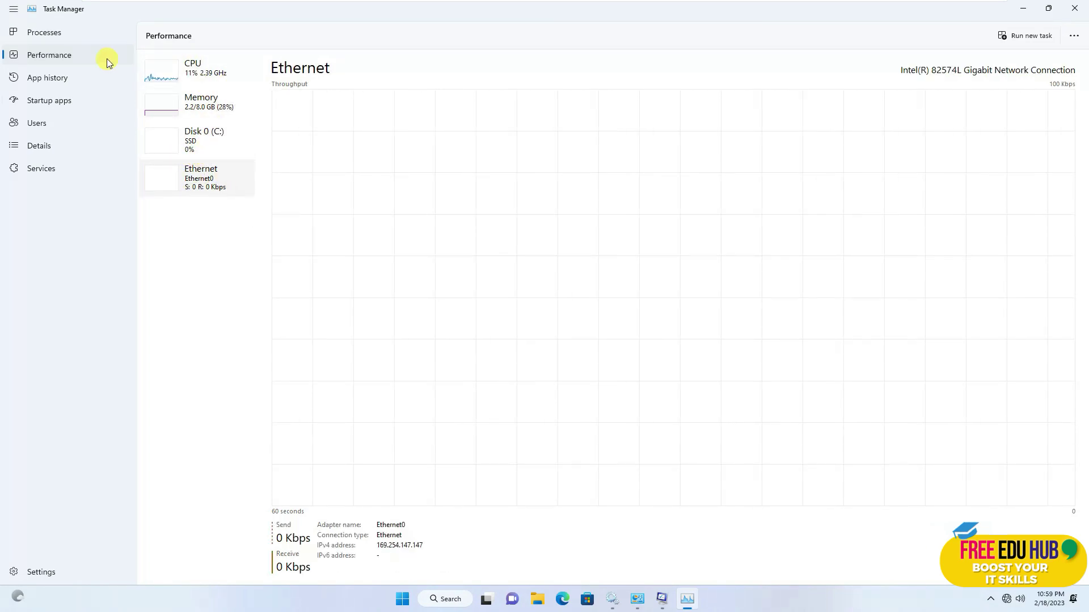
- Browse the running apps and background processes in Task Manager and return to the start of the list
{"action": "left_click", "coordinate": [50, 36]}
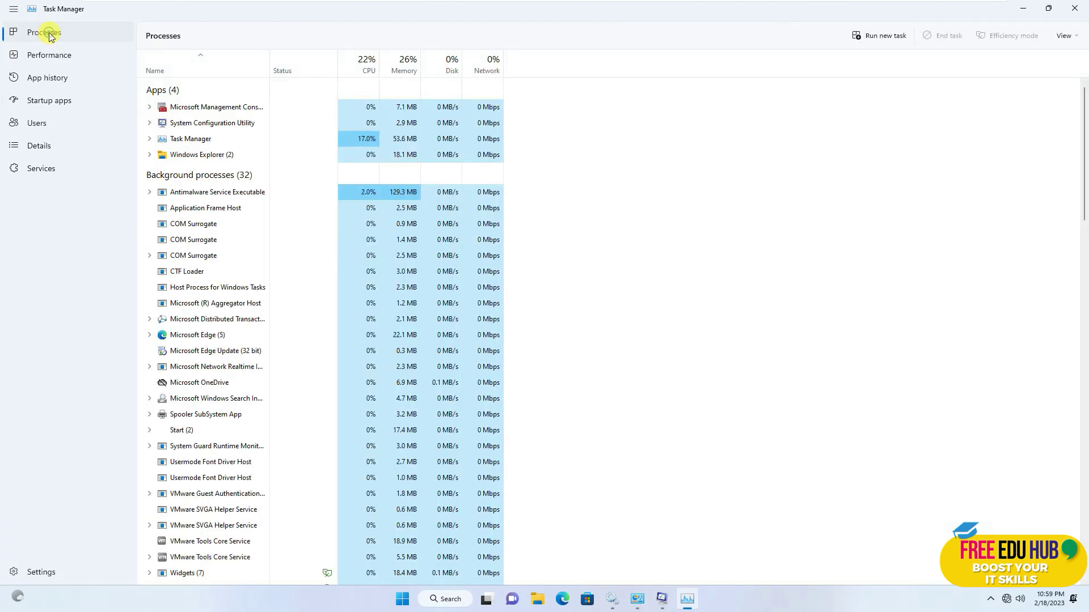
{"action": "scroll", "coordinate": [294, 328], "scroll_direction": "down", "scroll_amount": 1}
{"action": "scroll", "coordinate": [295, 327], "scroll_direction": "down", "scroll_amount": 2}
{"action": "scroll", "coordinate": [330, 312], "scroll_direction": "up", "scroll_amount": 3}
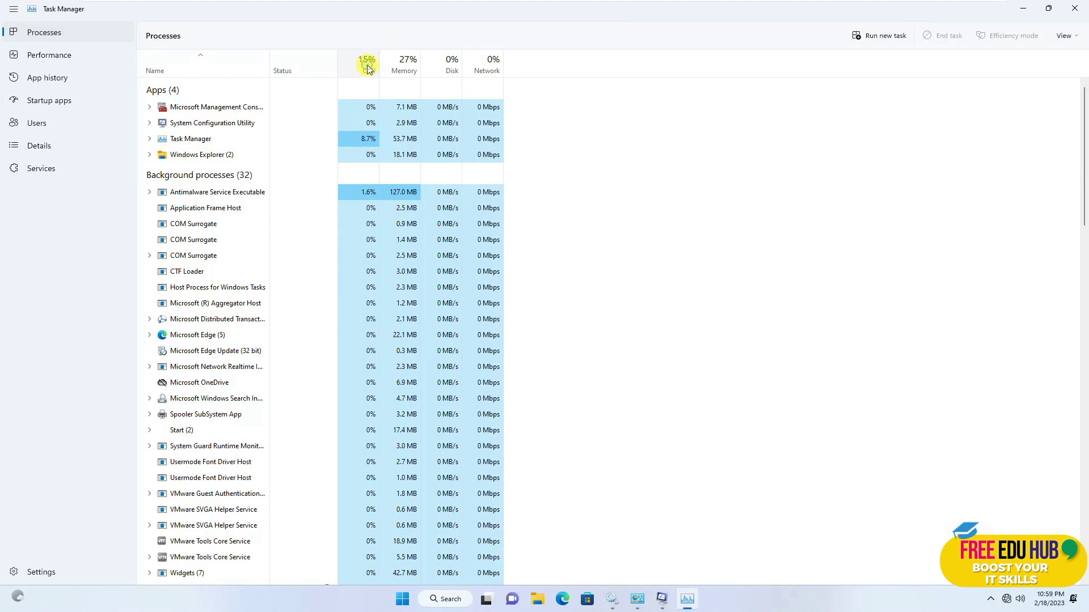
- Sort the processes by CPU usage and look through the actions and resource value options available for Antimalware Service Executable
{"action": "left_click", "coordinate": [367, 68]}
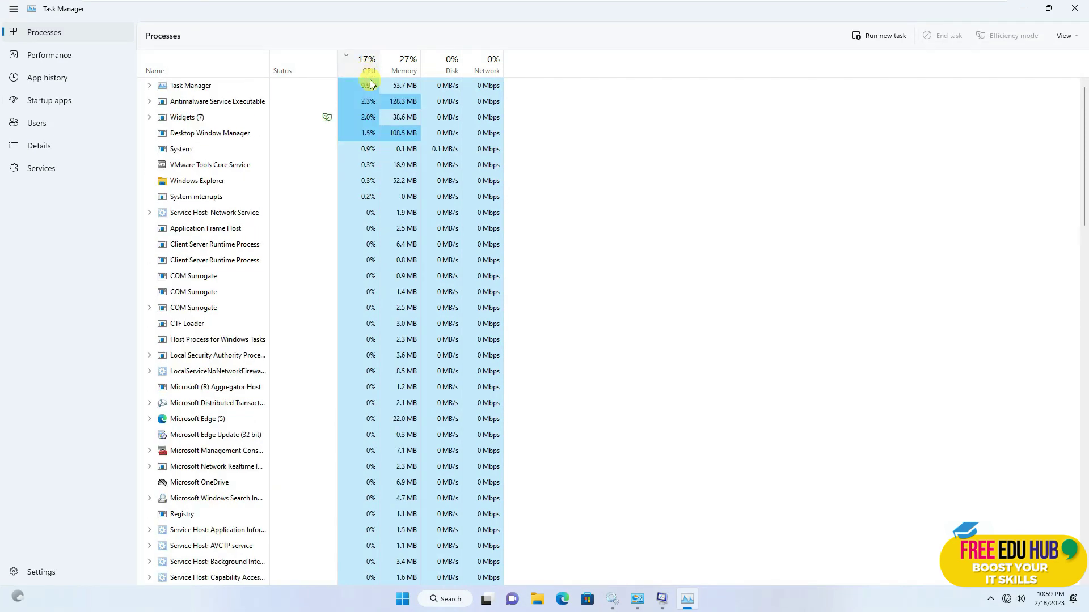
{"action": "left_click", "coordinate": [361, 90]}
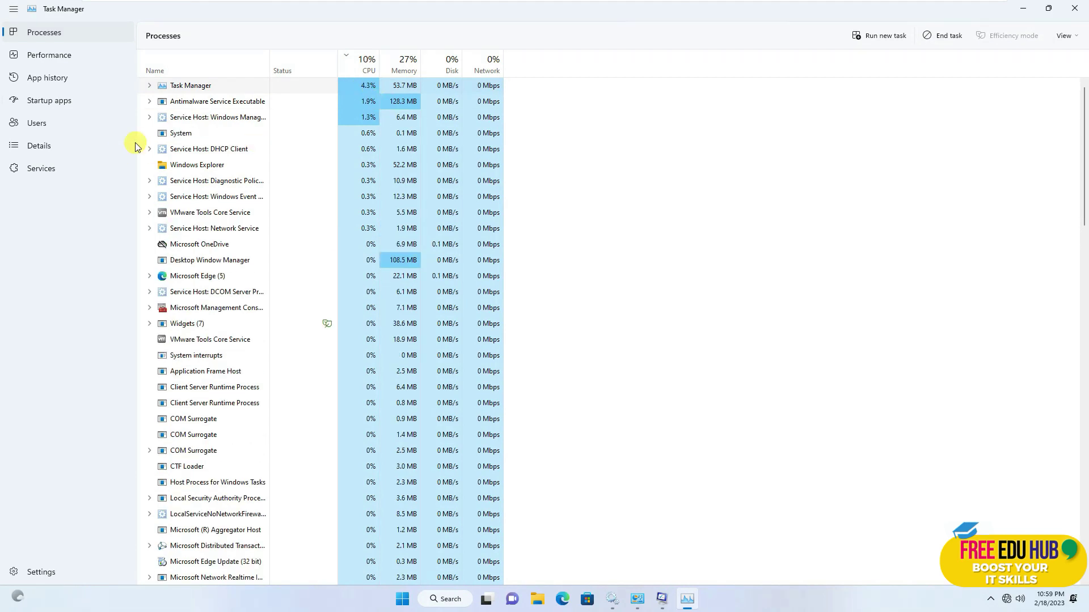
{"action": "right_click", "coordinate": [183, 122]}
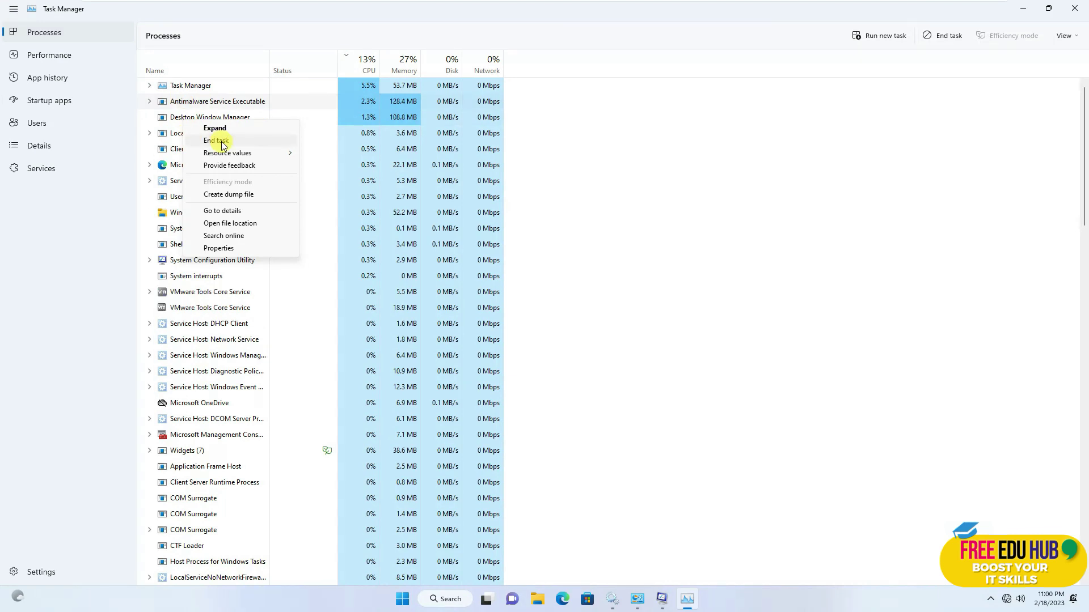
{"action": "mouse_move", "coordinate": [269, 155]}
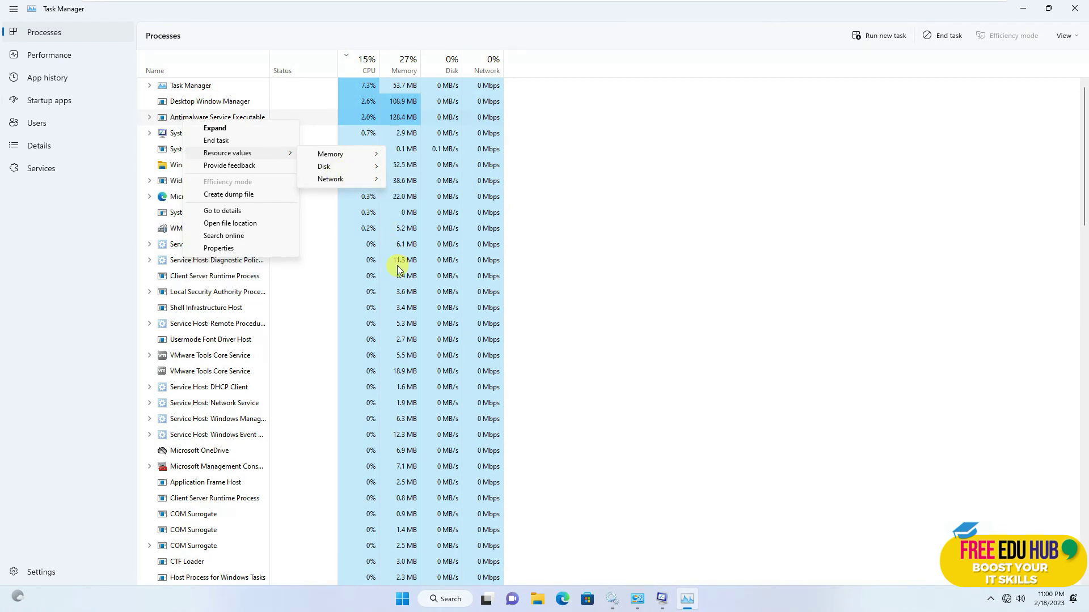
{"action": "left_click", "coordinate": [398, 266]}
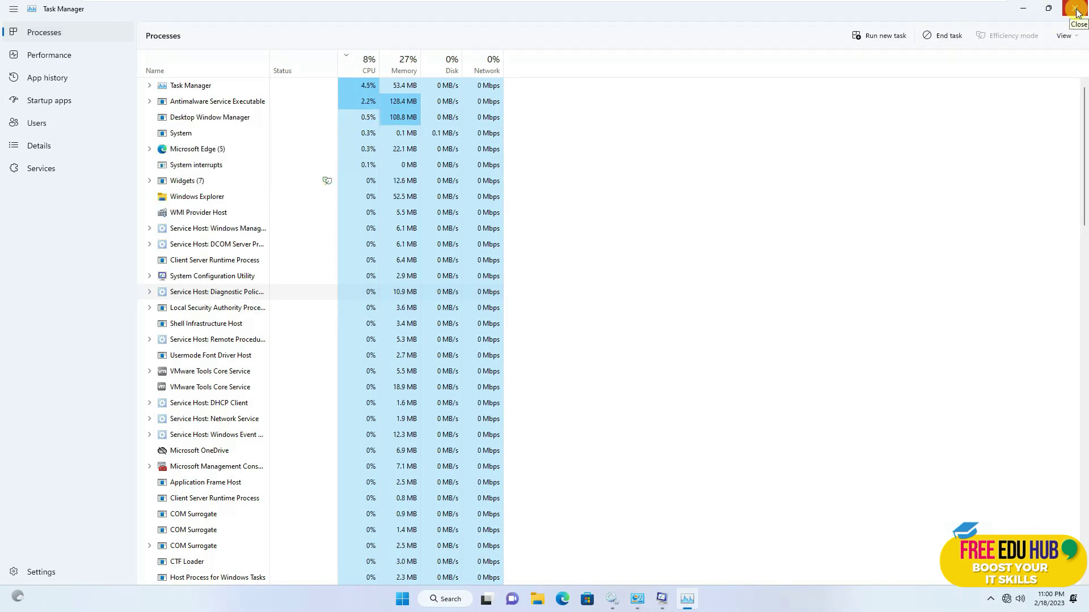
- Close Task Manager, System Configuration, the Services console and Control Panel
{"action": "left_click", "coordinate": [1076, 11]}
{"action": "left_click", "coordinate": [587, 389]}
{"action": "left_click", "coordinate": [1074, 6]}
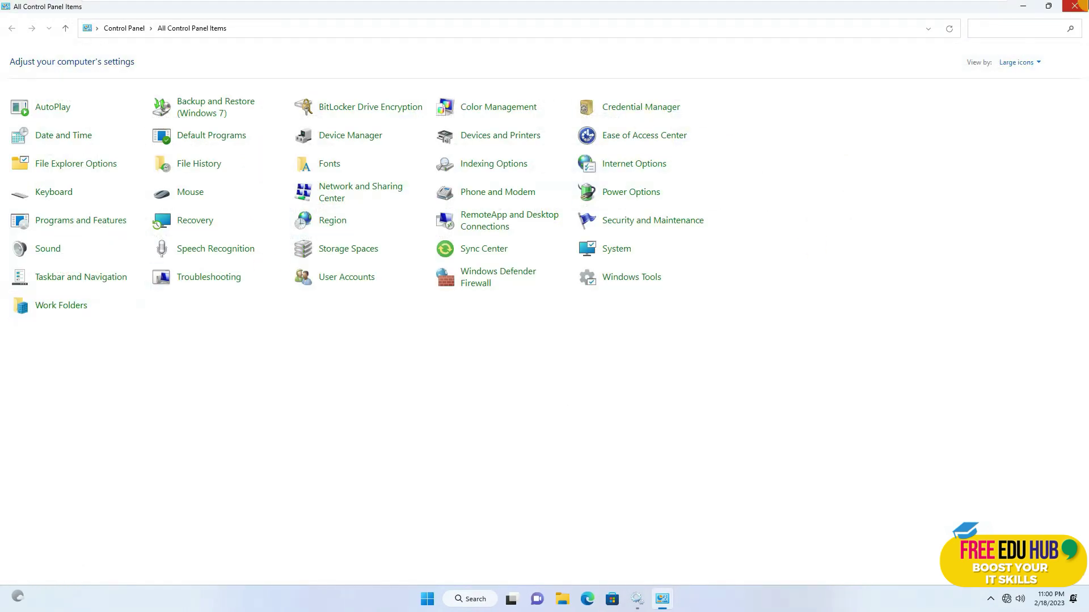
{"action": "left_click", "coordinate": [1074, 6]}
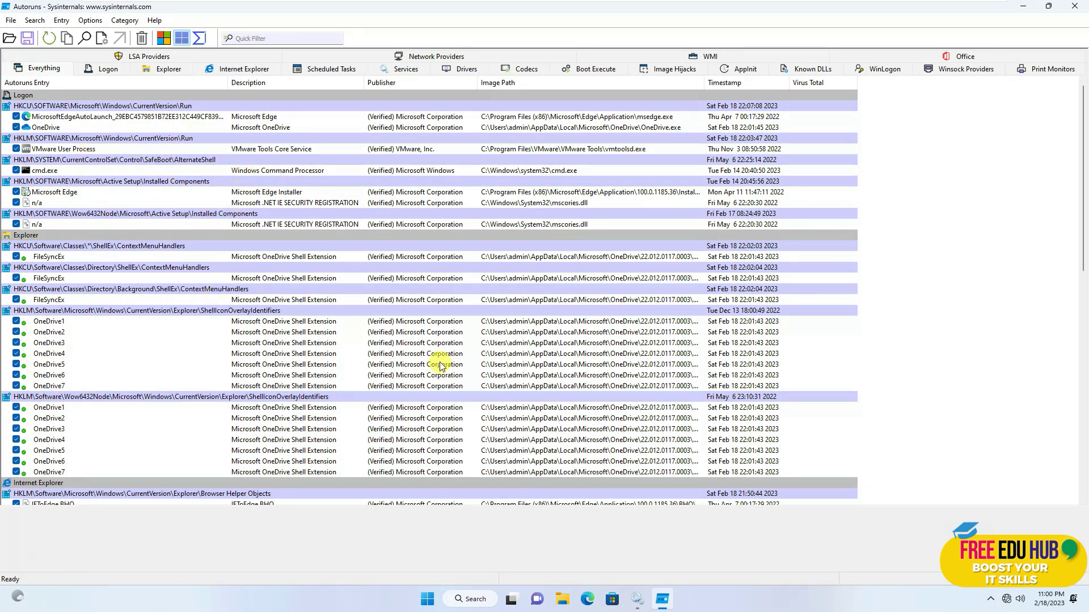
- Inspect the details of the OneDrive shell extension entries among all autostart entries in Autoruns
{"action": "left_click", "coordinate": [401, 343]}
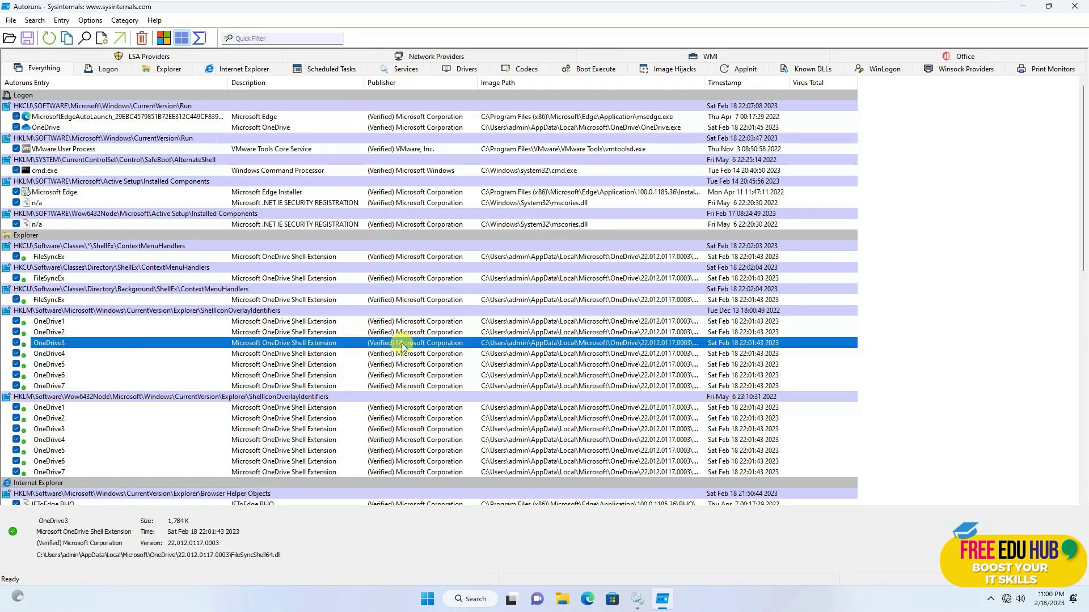
{"action": "left_click", "coordinate": [402, 376]}
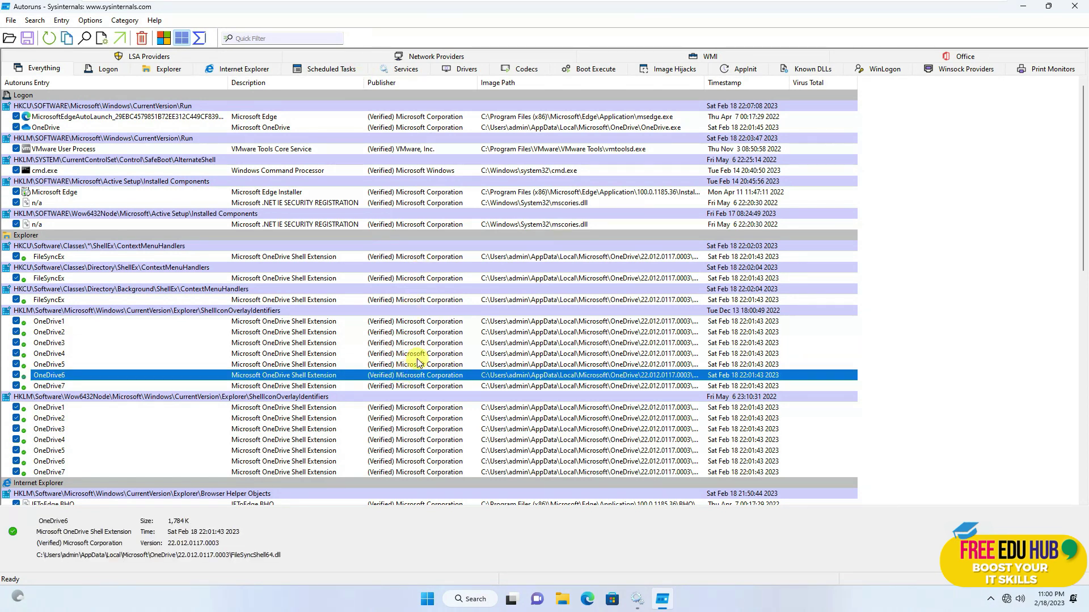
{"action": "left_click", "coordinate": [518, 342]}
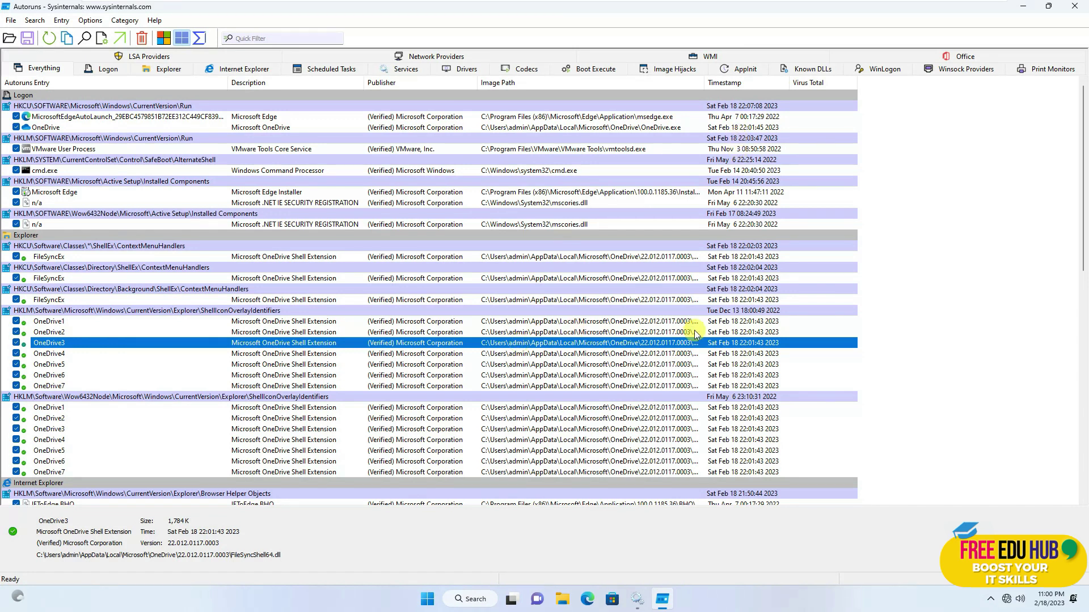
{"action": "left_click", "coordinate": [731, 364]}
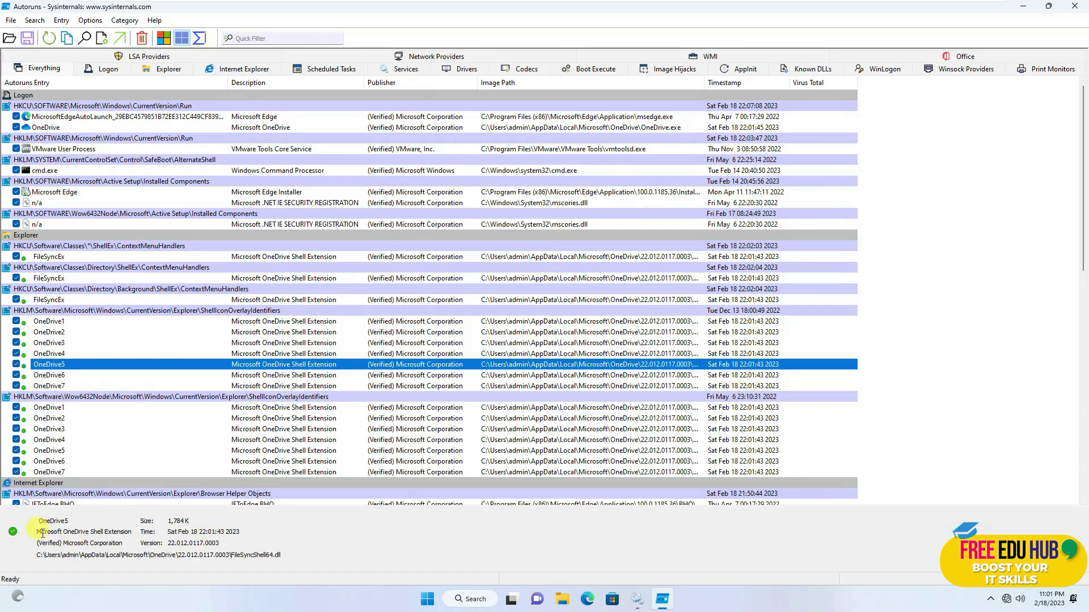
{"action": "left_click_drag", "start_coordinate": [292, 557], "coordinate": [41, 527]}
{"action": "left_click", "coordinate": [92, 537]}
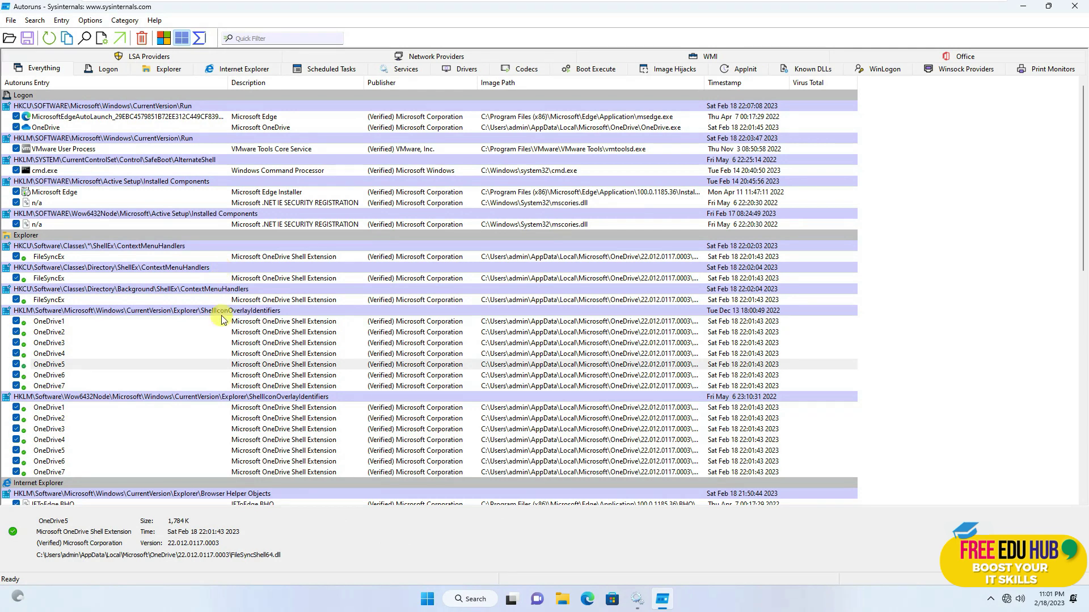
- Review the Logon, Explorer, Internet Explorer, Scheduled Tasks and Services autostart entries
{"action": "left_click", "coordinate": [102, 69]}
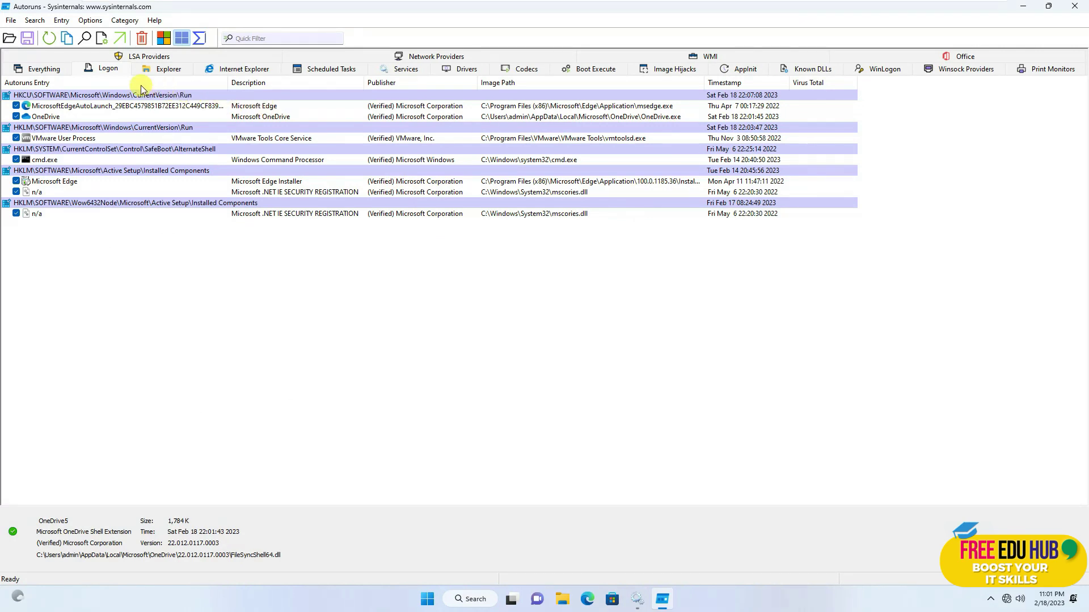
{"action": "left_click", "coordinate": [152, 69]}
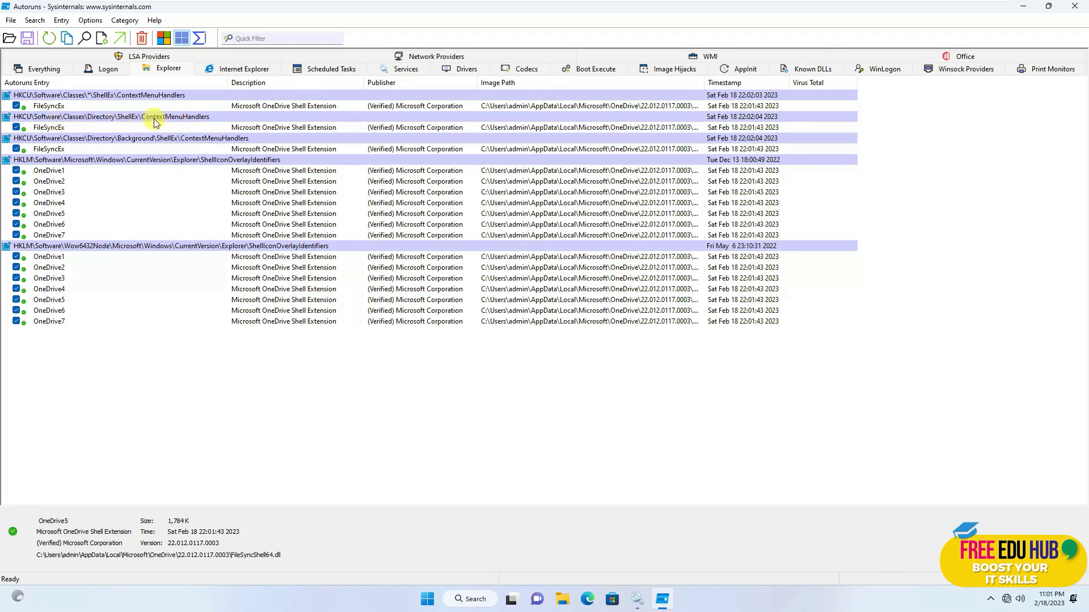
{"action": "left_click", "coordinate": [235, 70]}
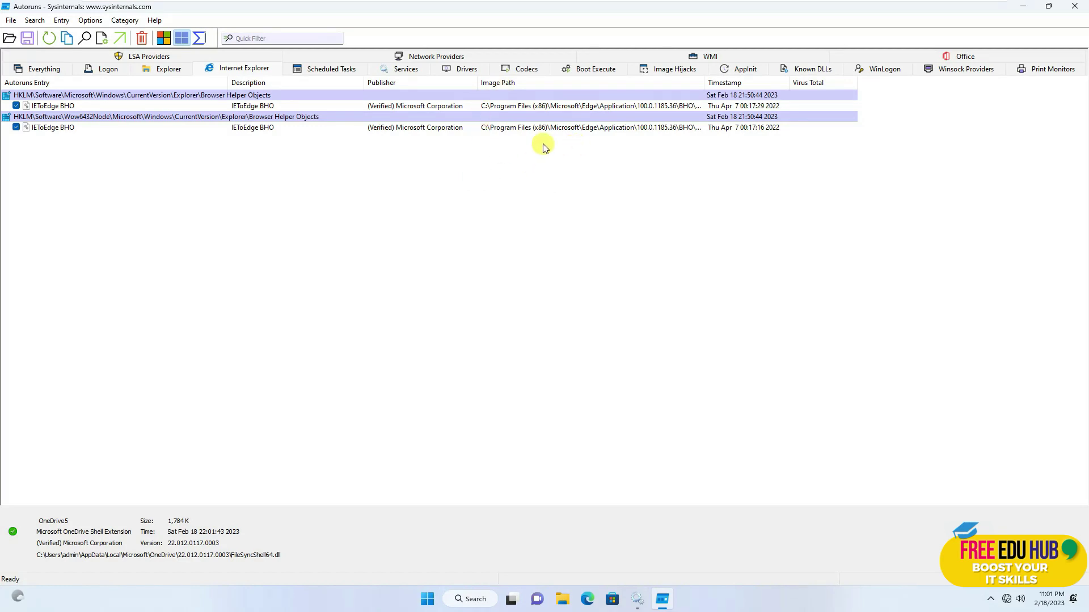
{"action": "left_click", "coordinate": [318, 72]}
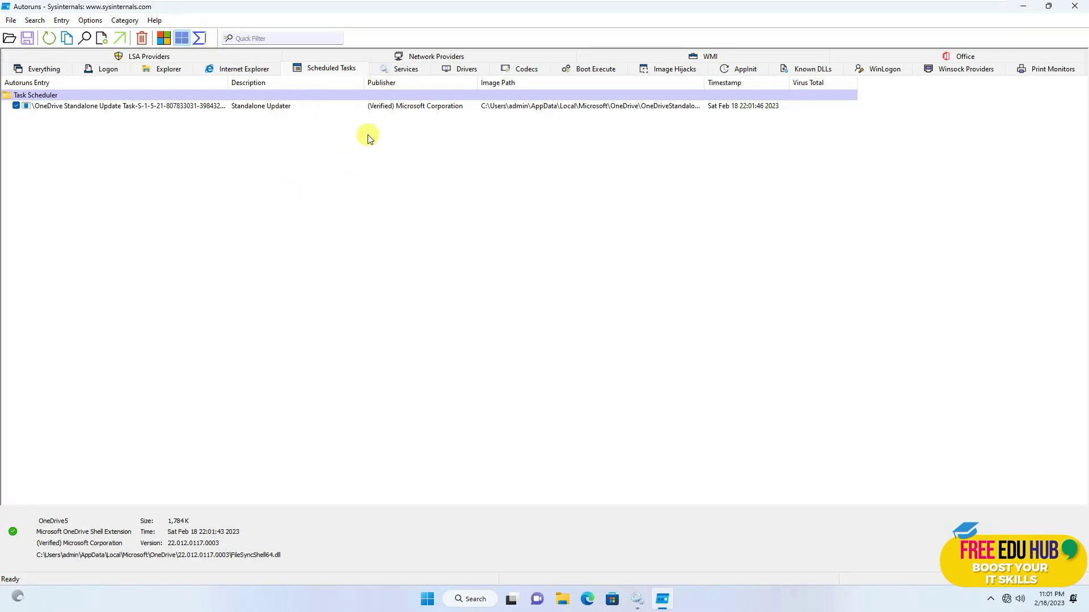
{"action": "left_click", "coordinate": [404, 68]}
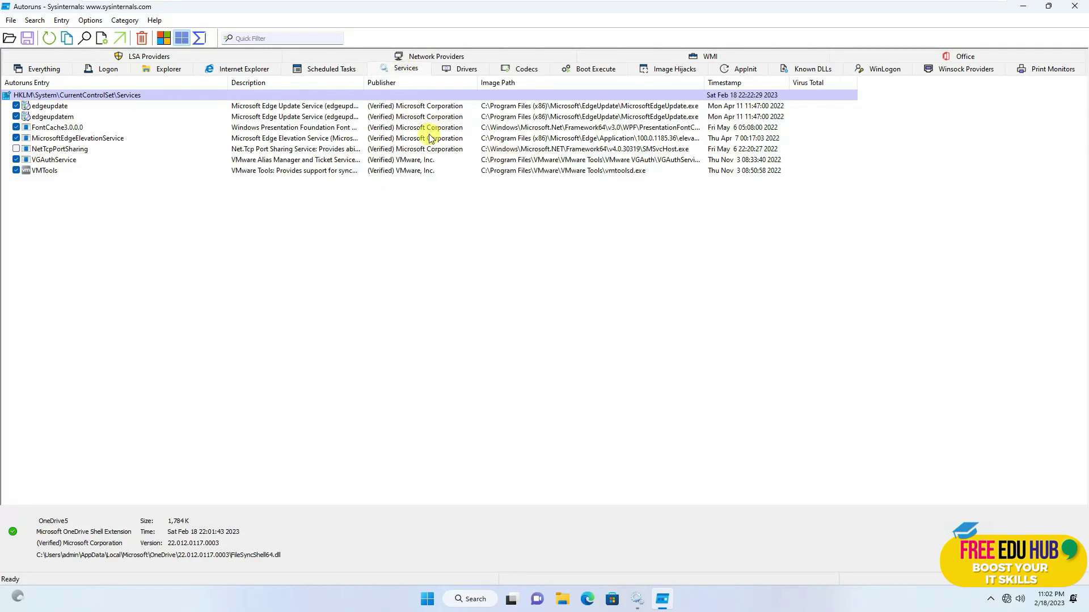
- Review the autostart entries for Drivers, Codecs, Boot Execute, Image Hijacks, AppInit and Known DLLs
{"action": "left_click", "coordinate": [448, 69]}
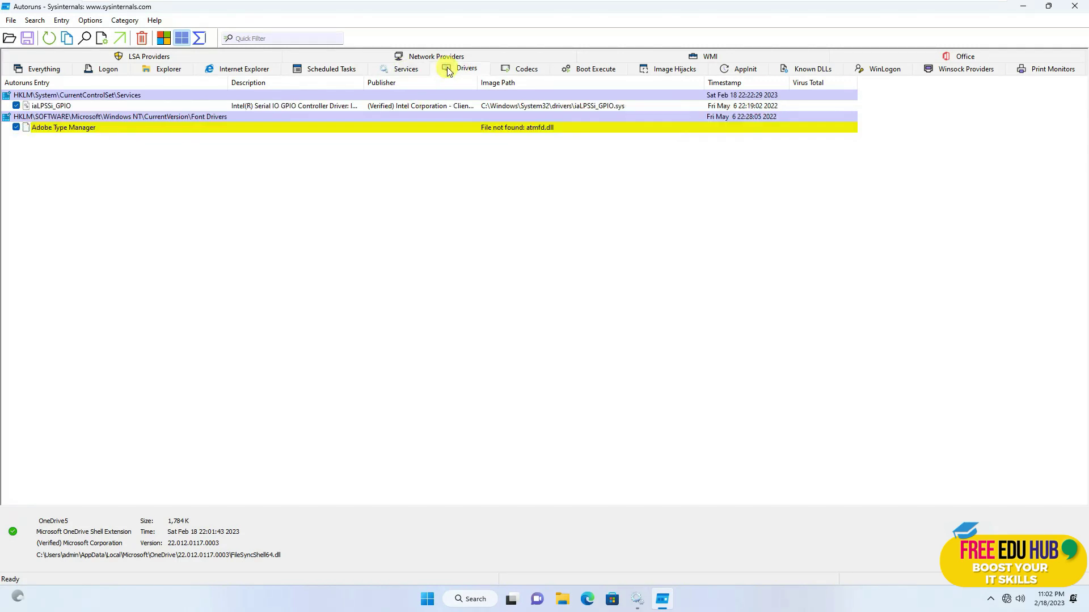
{"action": "left_click", "coordinate": [508, 69]}
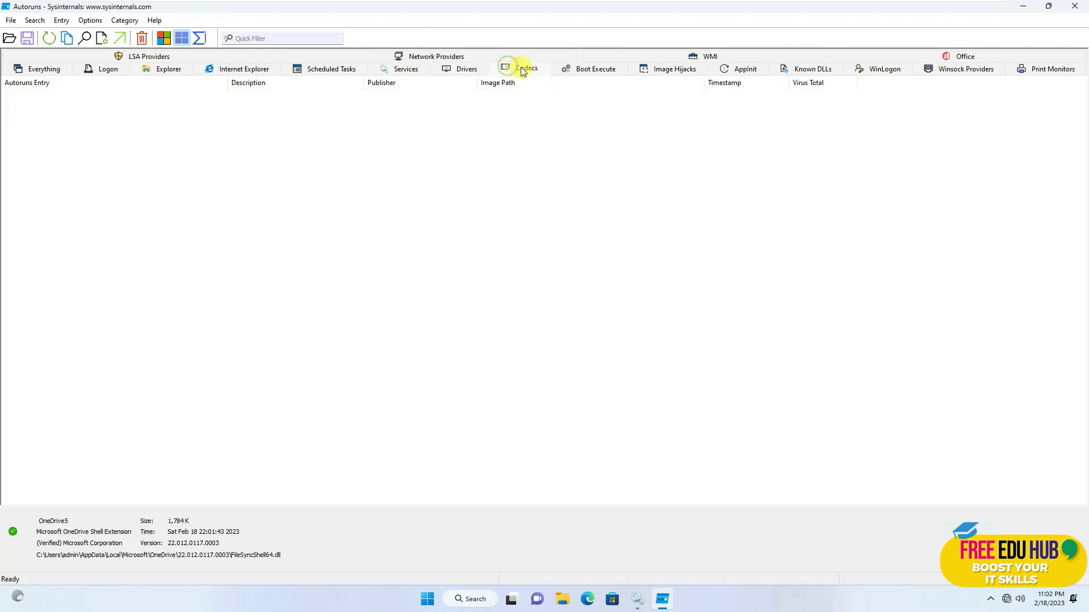
{"action": "left_click", "coordinate": [588, 68]}
{"action": "left_click", "coordinate": [675, 69]}
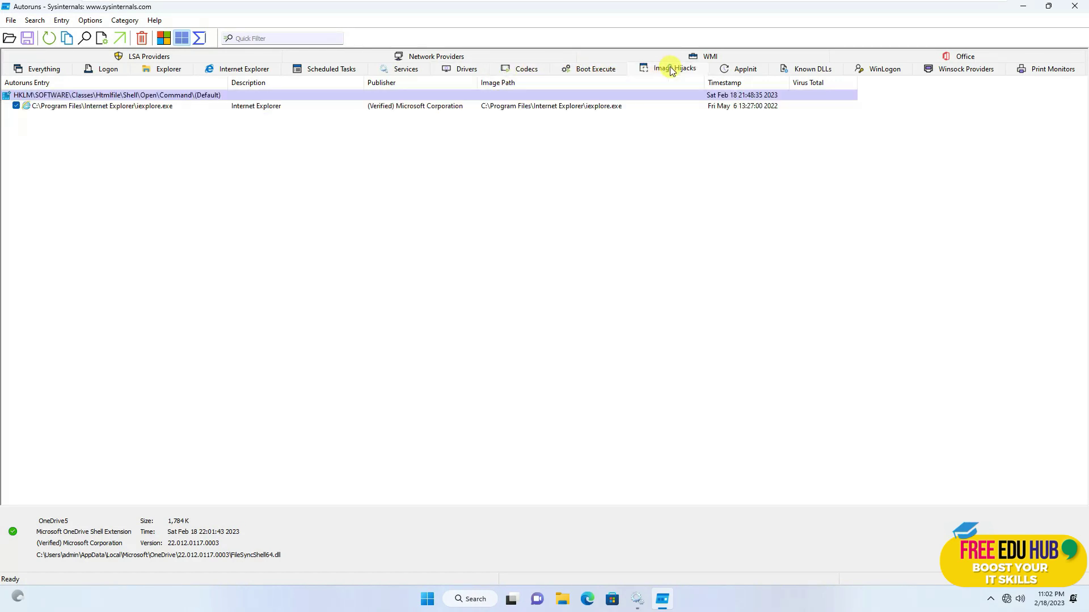
{"action": "left_click", "coordinate": [741, 69]}
{"action": "left_click", "coordinate": [815, 70]}
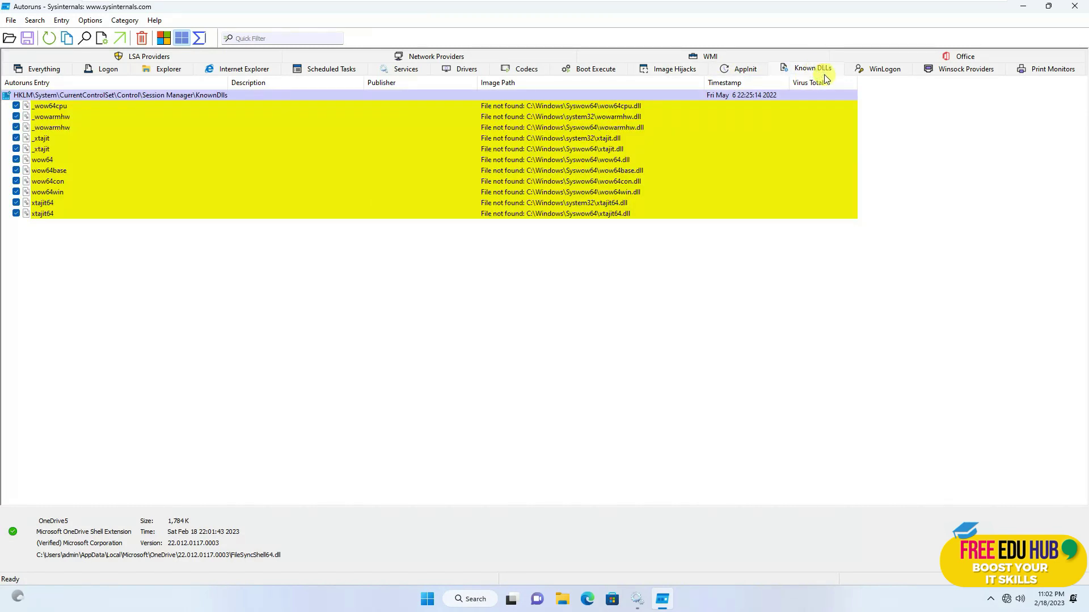
- Check the WinLogon, Winsock Providers, Print Monitors, LSA Providers and Network Providers autostart categories
{"action": "left_click", "coordinate": [866, 70]}
{"action": "left_click", "coordinate": [955, 69]}
{"action": "left_click", "coordinate": [1030, 70]}
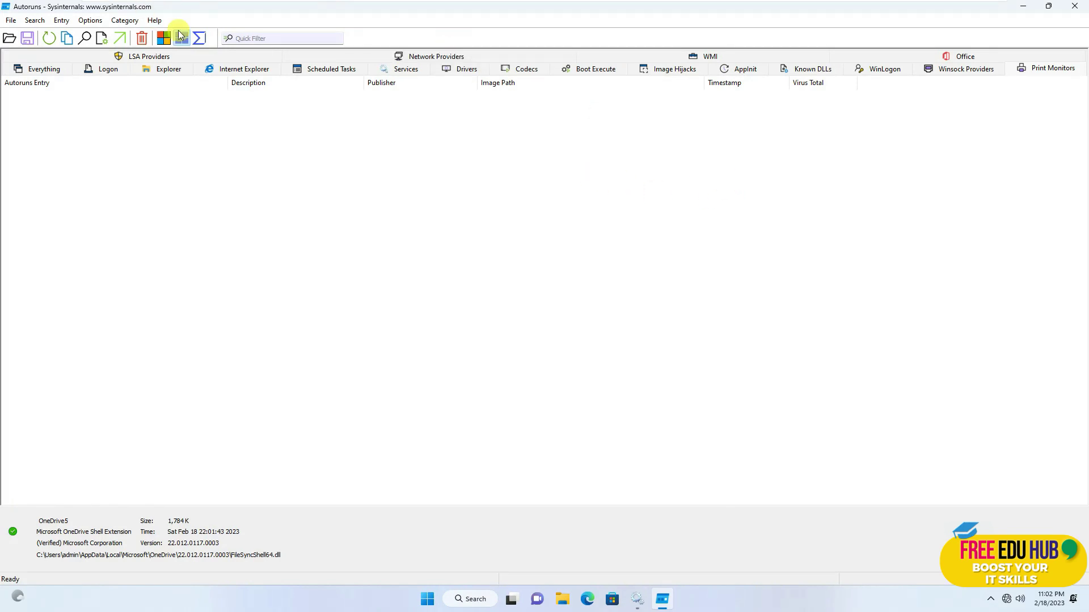
{"action": "left_click", "coordinate": [158, 57]}
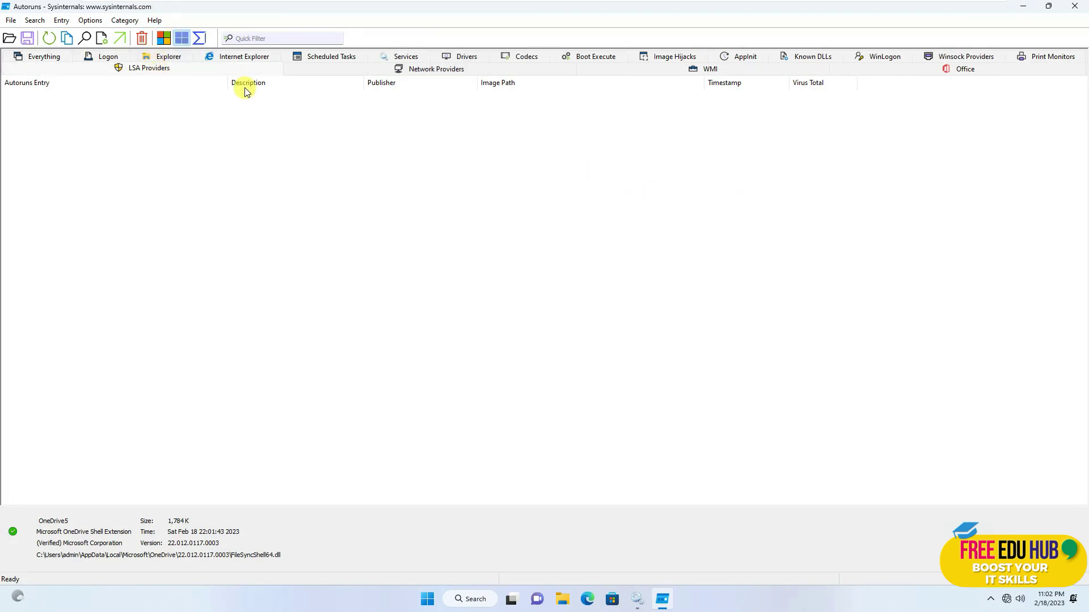
{"action": "left_click", "coordinate": [425, 74]}
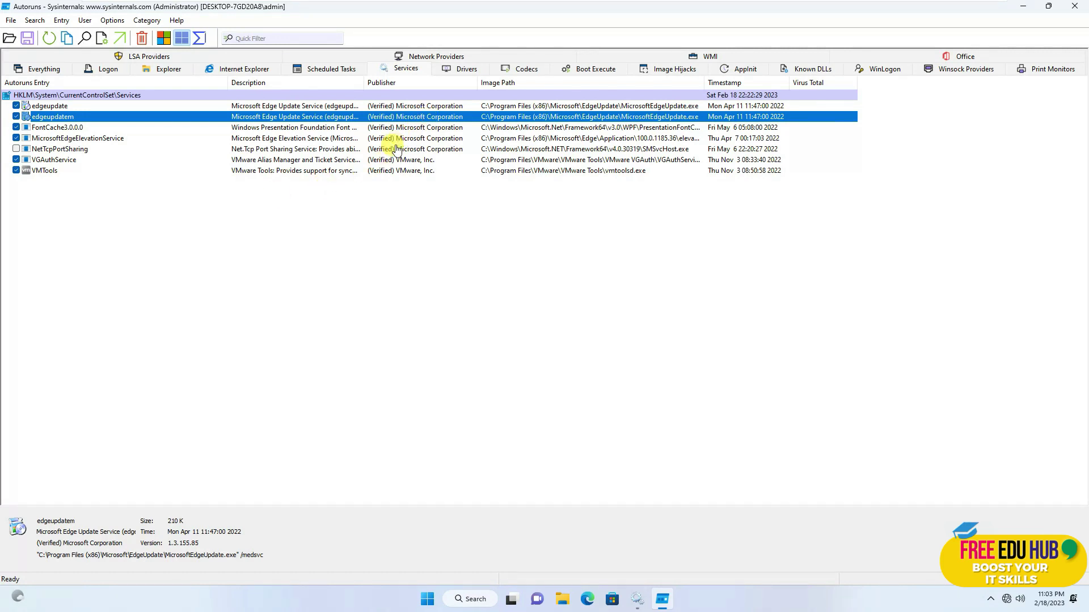
- Inspect the MicrosoftEdgeElevationService details and the actions available for the edgeupdatem service, and close Autoruns
{"action": "left_click", "coordinate": [434, 138]}
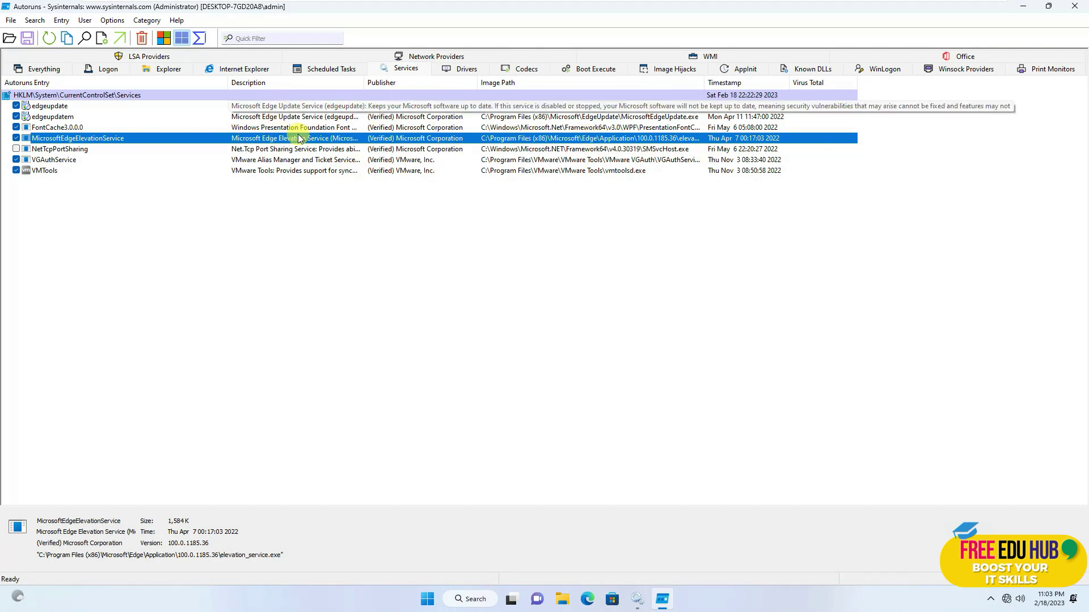
{"action": "right_click", "coordinate": [305, 118]}
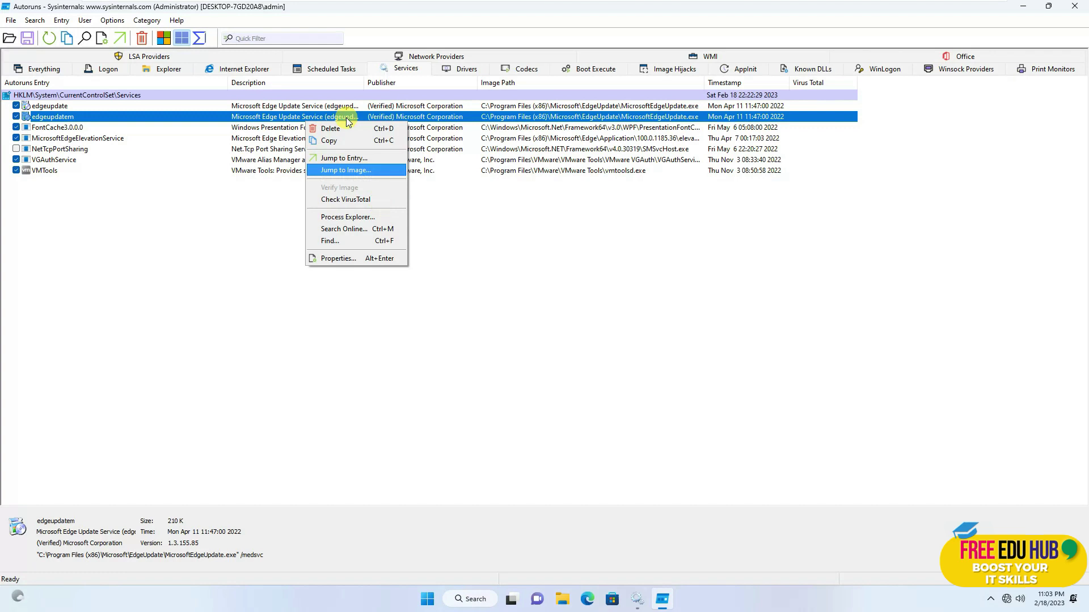
{"action": "left_click", "coordinate": [549, 147]}
{"action": "left_click", "coordinate": [550, 138]}
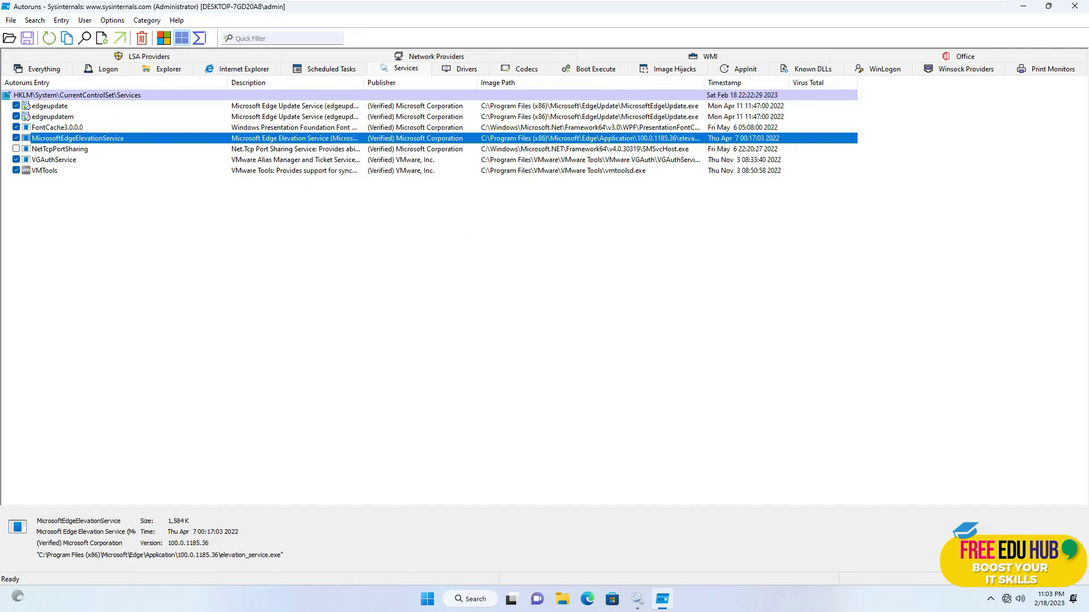
{"action": "left_click", "coordinate": [1081, 9]}
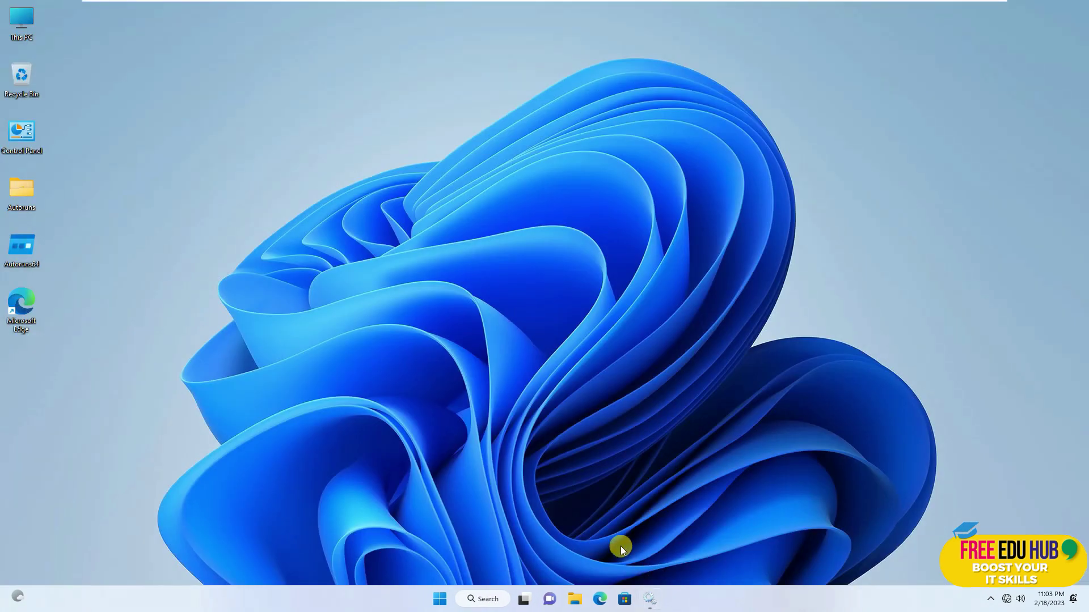
{"action": "left_click", "coordinate": [648, 600]}
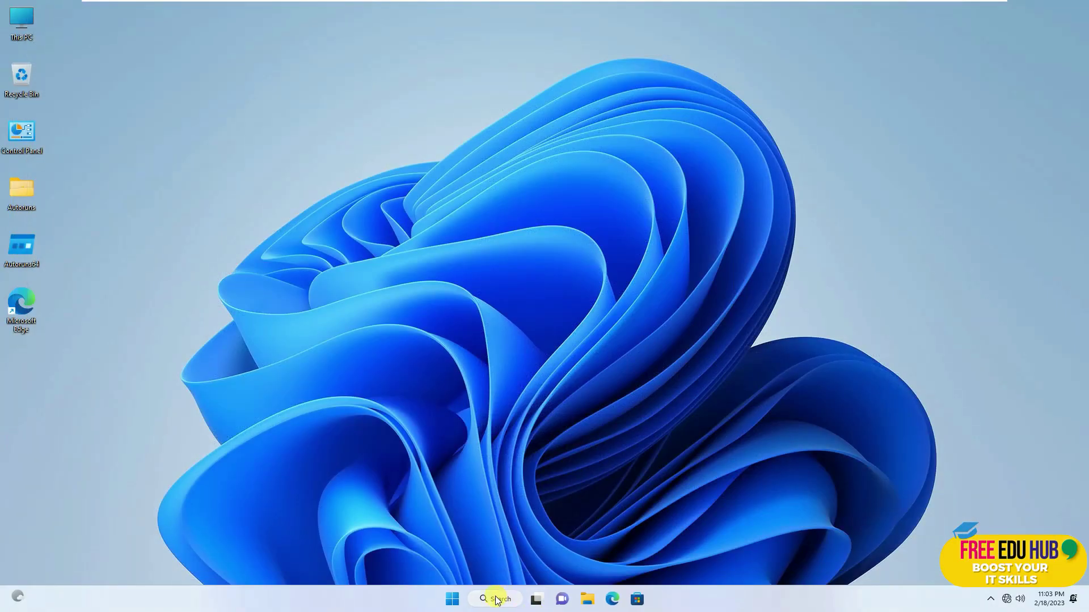
- View the installed updates that can be uninstalled from the Windows Update history in Settings, and close Settings
{"action": "left_click", "coordinate": [452, 600]}
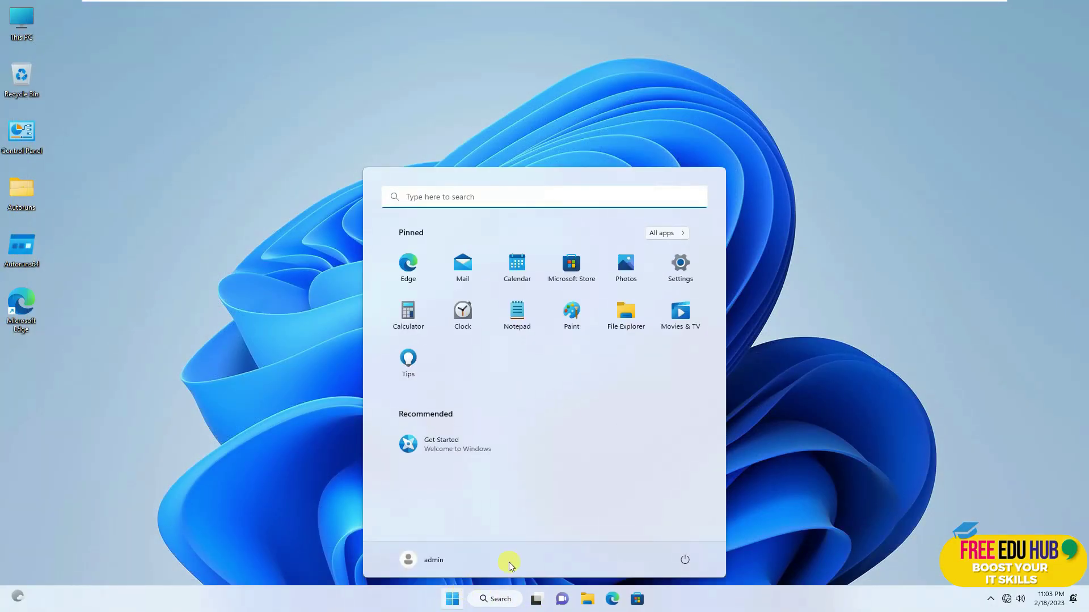
{"action": "left_click", "coordinate": [680, 264]}
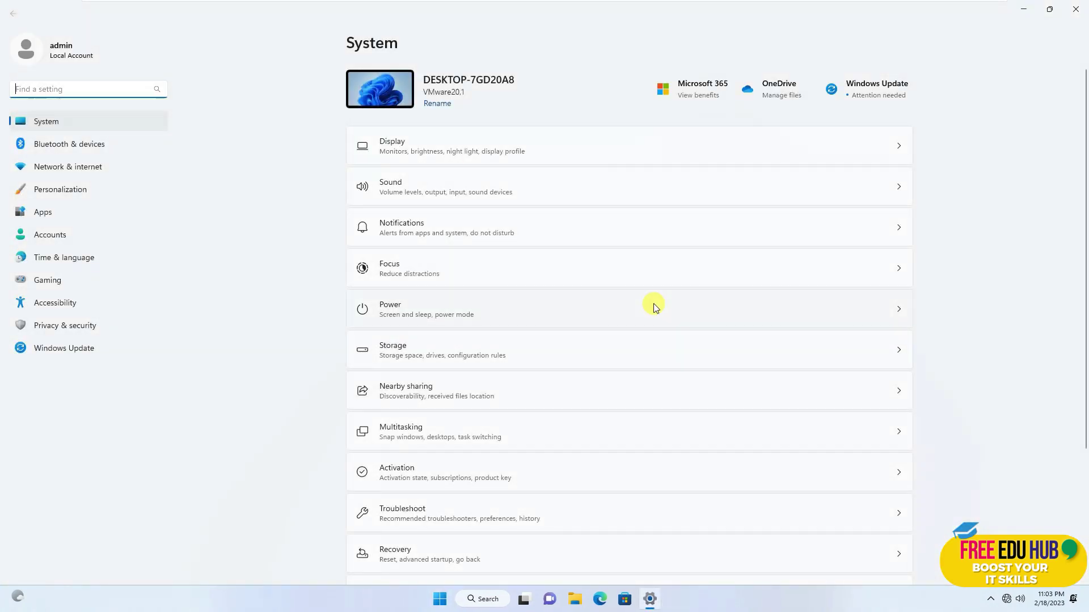
{"action": "left_click", "coordinate": [58, 348]}
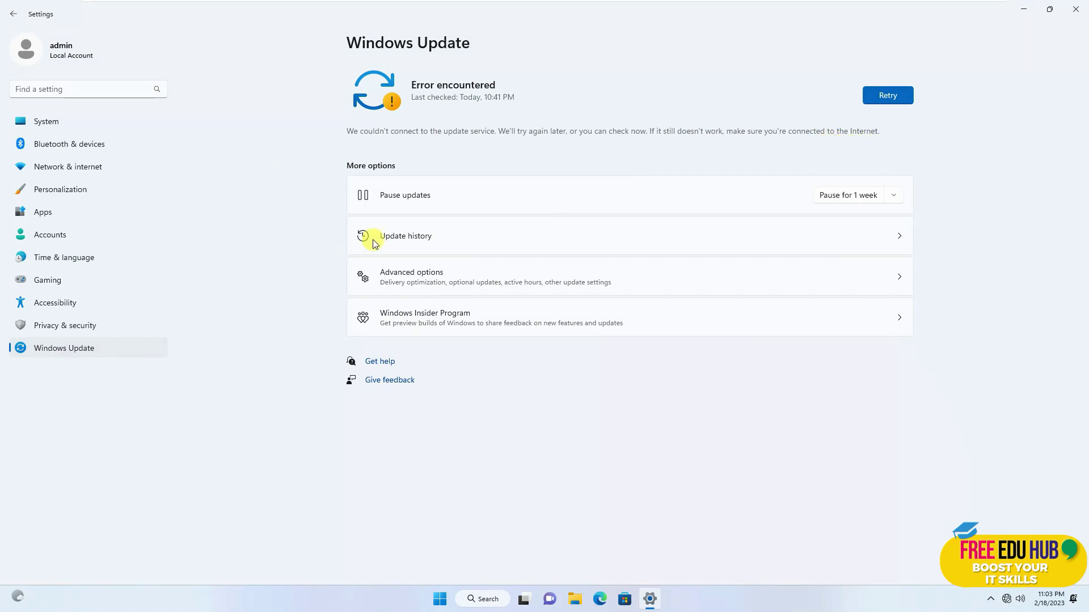
{"action": "left_click", "coordinate": [410, 237]}
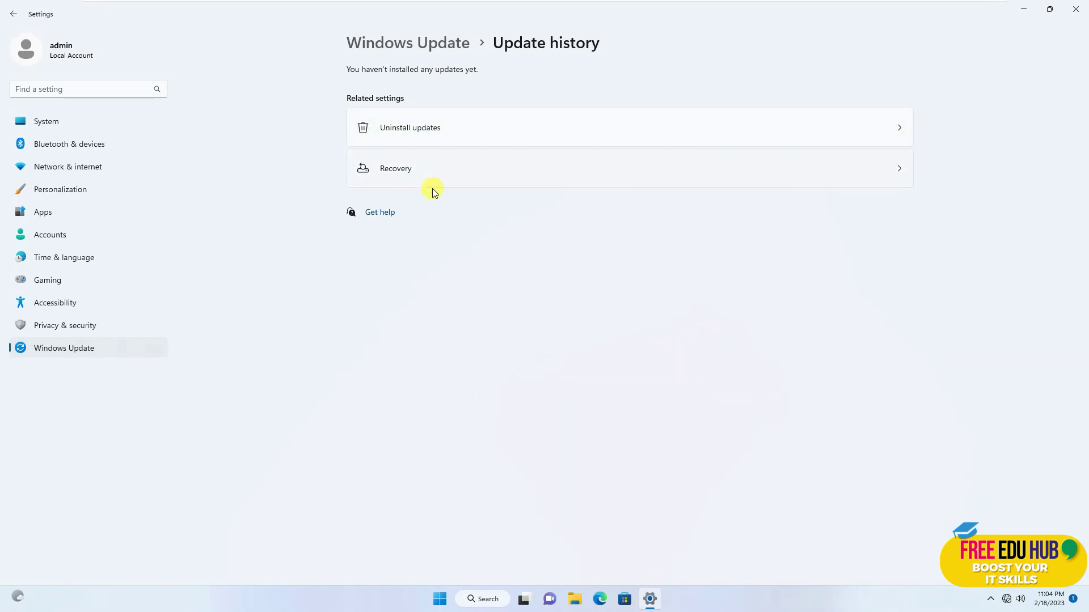
{"action": "left_click", "coordinate": [414, 128]}
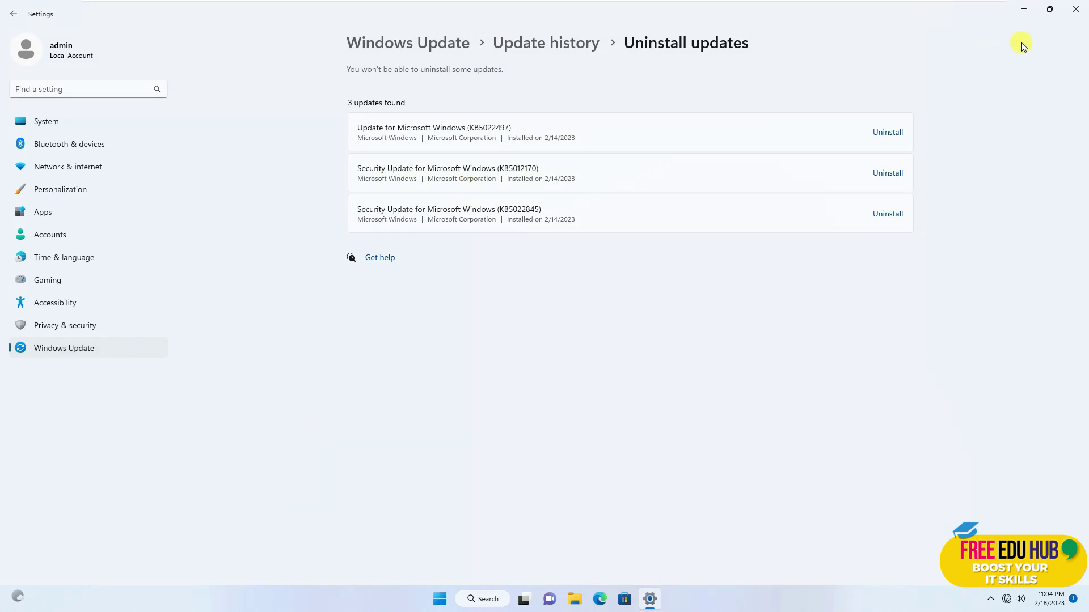
{"action": "left_click", "coordinate": [1075, 8]}
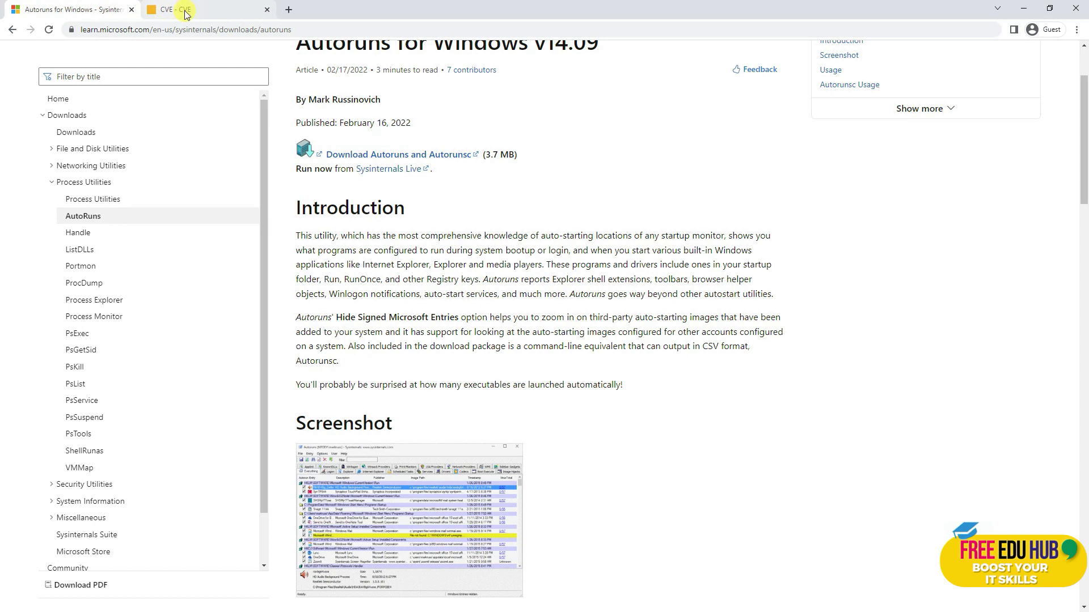
- Switch to the CVE website and search the CVE List for the keyword "windows"
{"action": "left_click", "coordinate": [182, 12]}
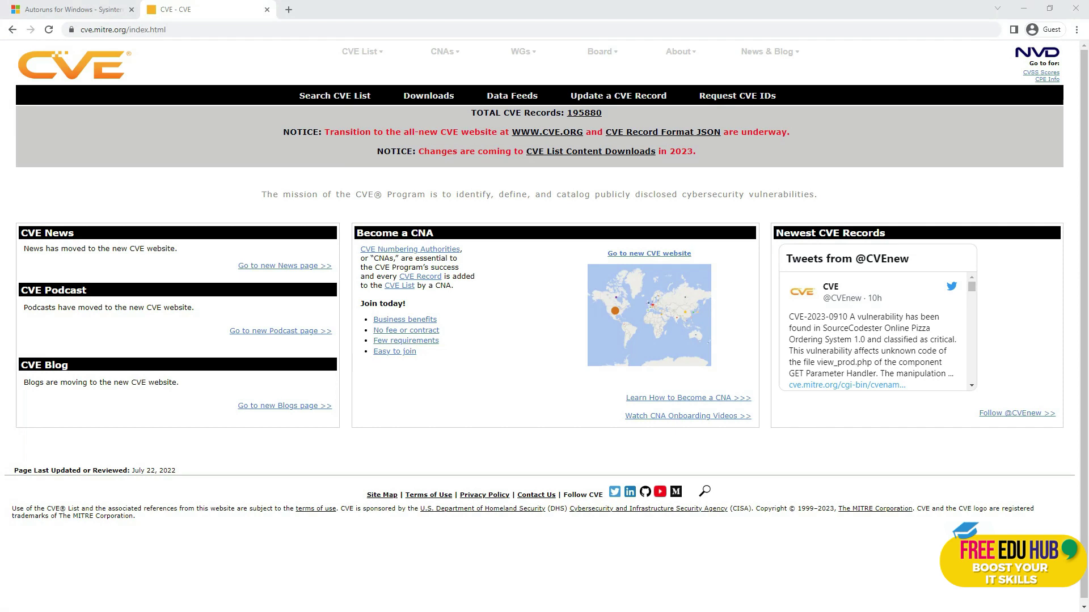
{"action": "left_click", "coordinate": [339, 97]}
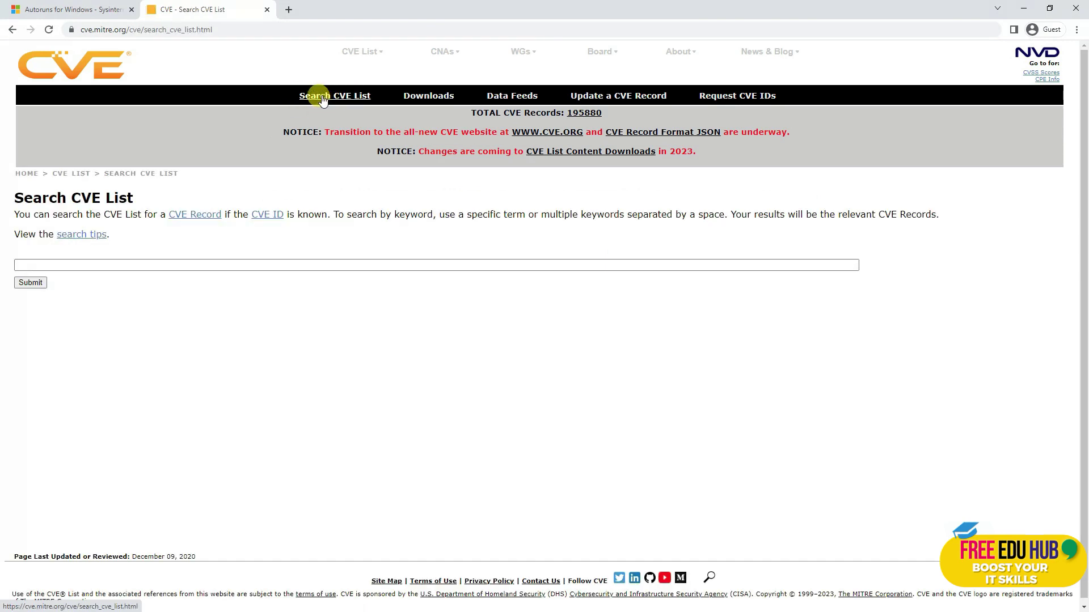
{"action": "left_click", "coordinate": [107, 264]}
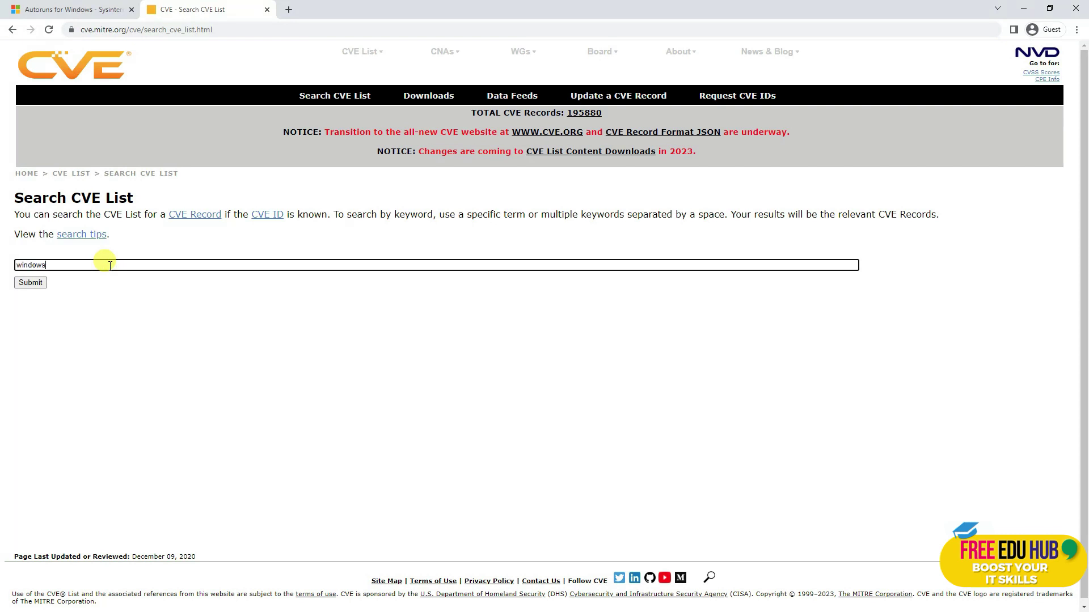
{"action": "type", "text": "windows"}
{"action": "key", "text": "Return"}
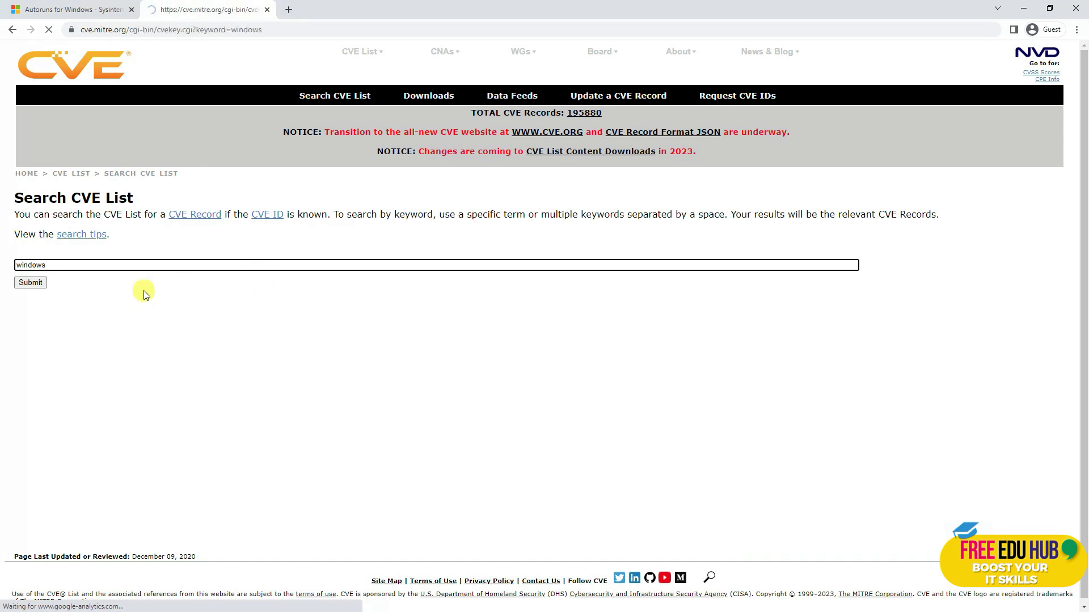
- Open the CVE-2023-24815 record from the search results and bring up its National Vulnerability Database entry in a new tab
{"action": "scroll", "coordinate": [405, 344], "scroll_direction": "down", "scroll_amount": 4}
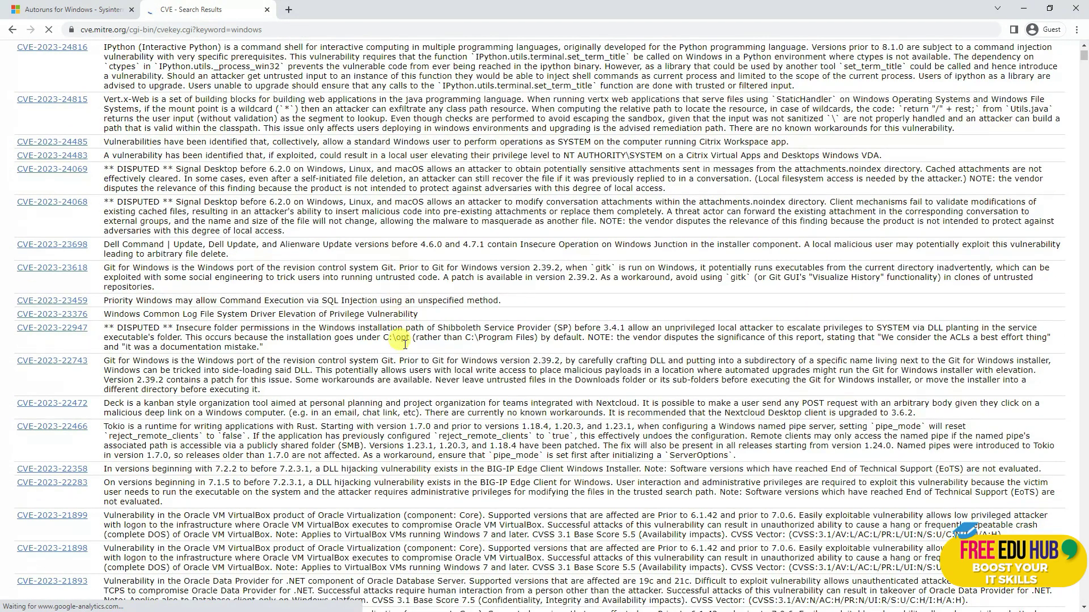
{"action": "scroll", "coordinate": [405, 344], "scroll_direction": "up", "scroll_amount": 4}
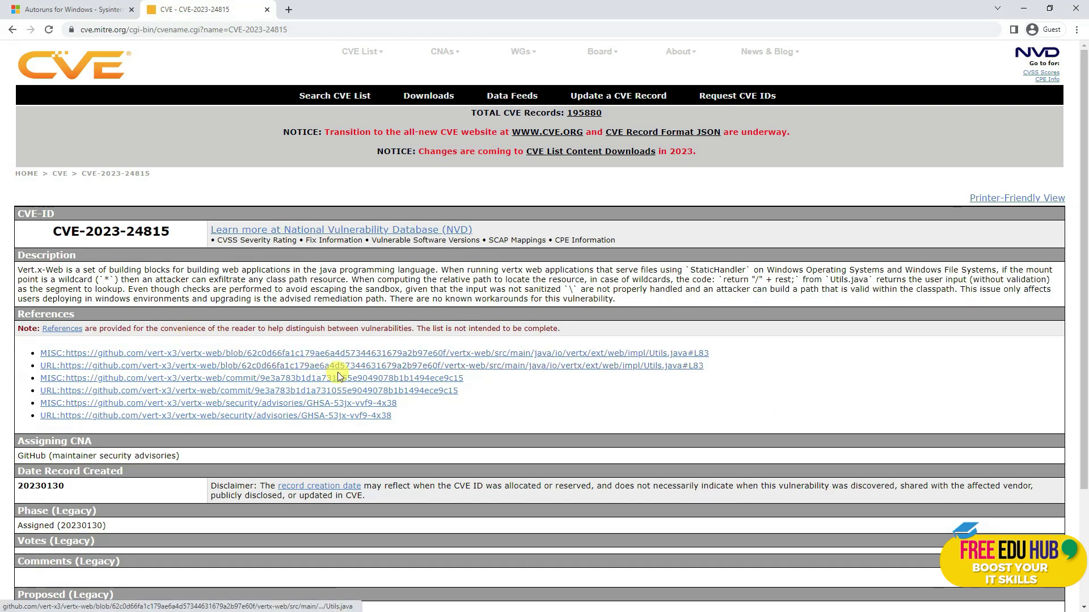
{"action": "right_click", "coordinate": [362, 231]}
{"action": "left_click", "coordinate": [415, 243]}
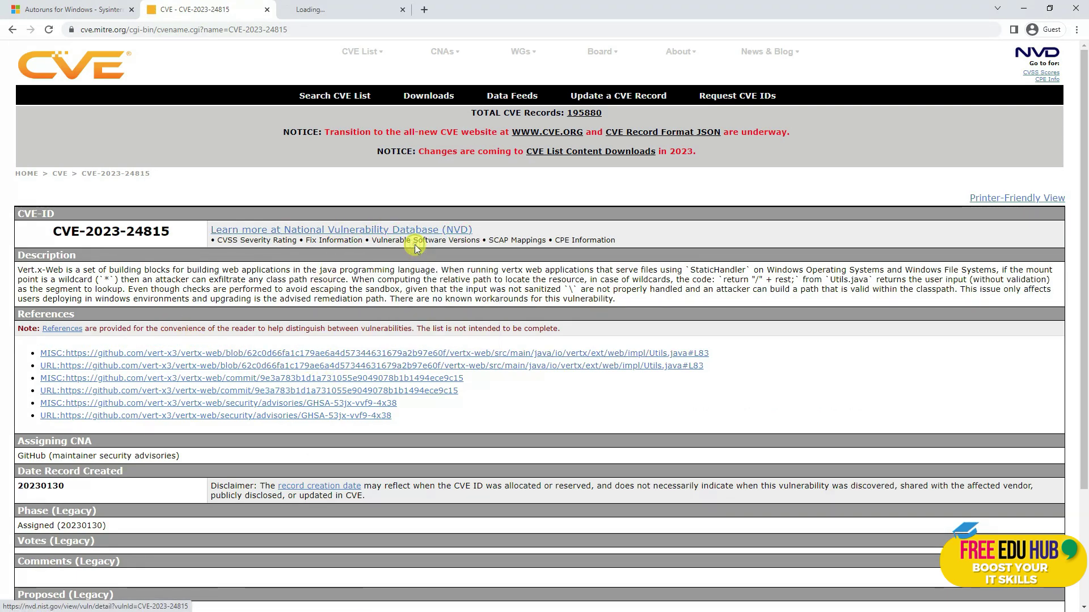
{"action": "left_click", "coordinate": [337, 9]}
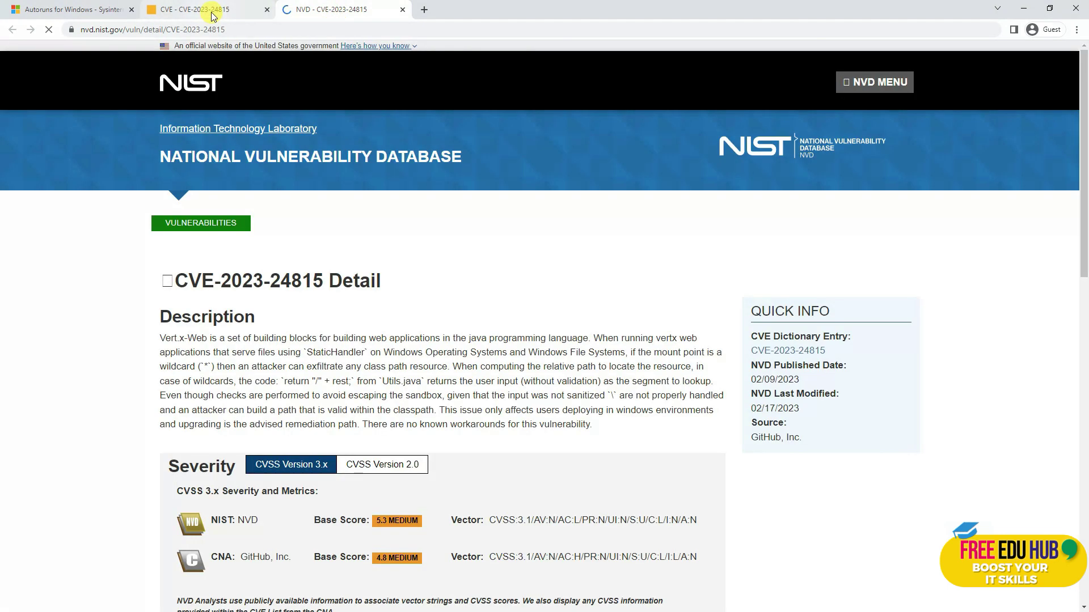
- Review the severity scores, references and affected software configurations of CVE-2023-24815 in the NVD, and close that page
{"action": "scroll", "coordinate": [379, 323], "scroll_direction": "down", "scroll_amount": 4}
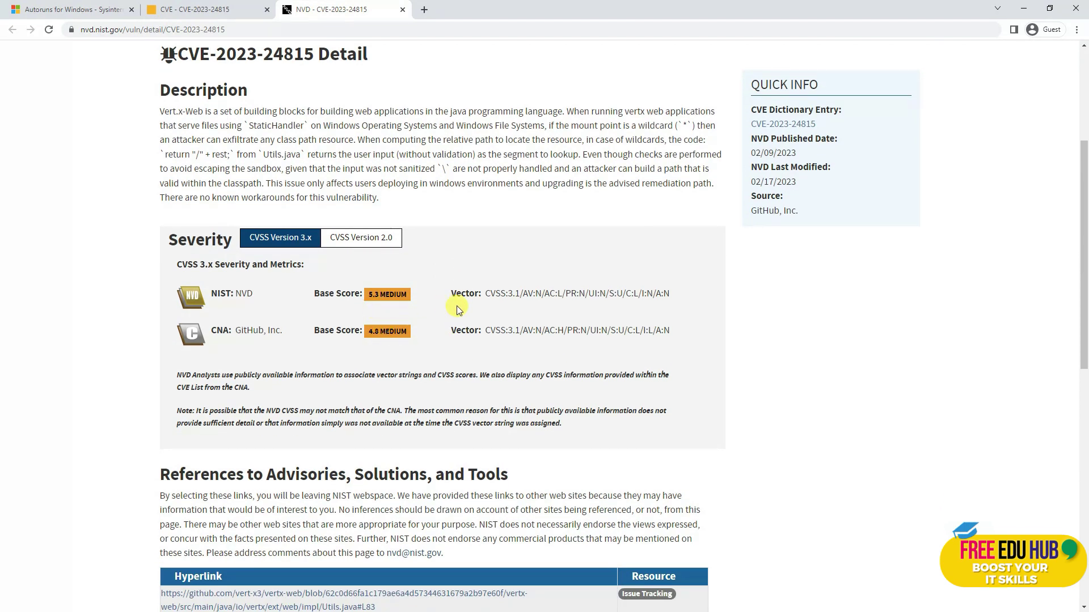
{"action": "scroll", "coordinate": [395, 334], "scroll_direction": "down", "scroll_amount": 3}
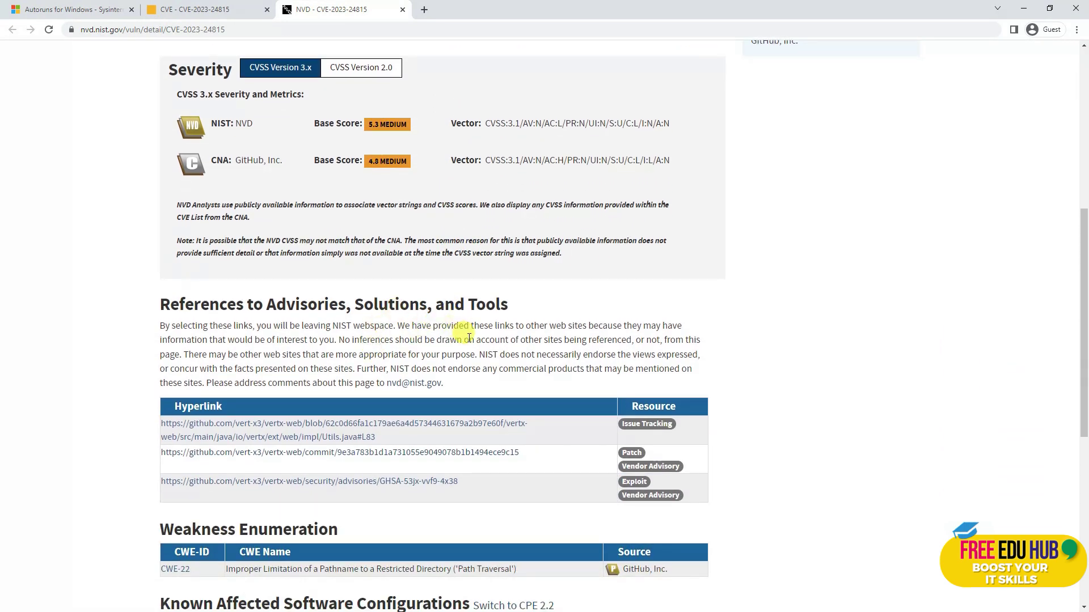
{"action": "scroll", "coordinate": [460, 331], "scroll_direction": "down", "scroll_amount": 4}
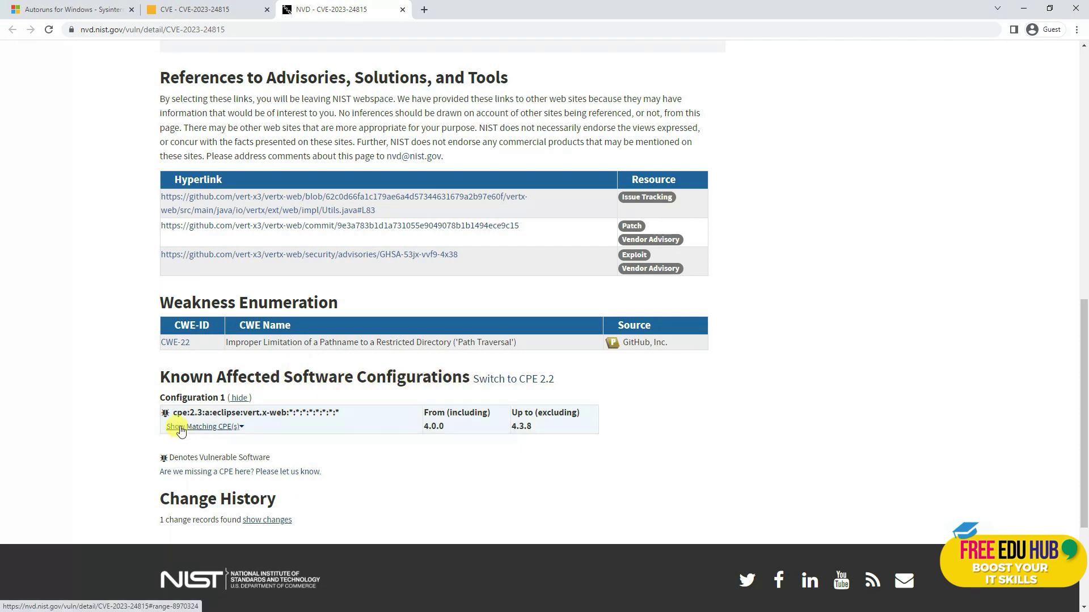
{"action": "scroll", "coordinate": [379, 409], "scroll_direction": "up", "scroll_amount": 4}
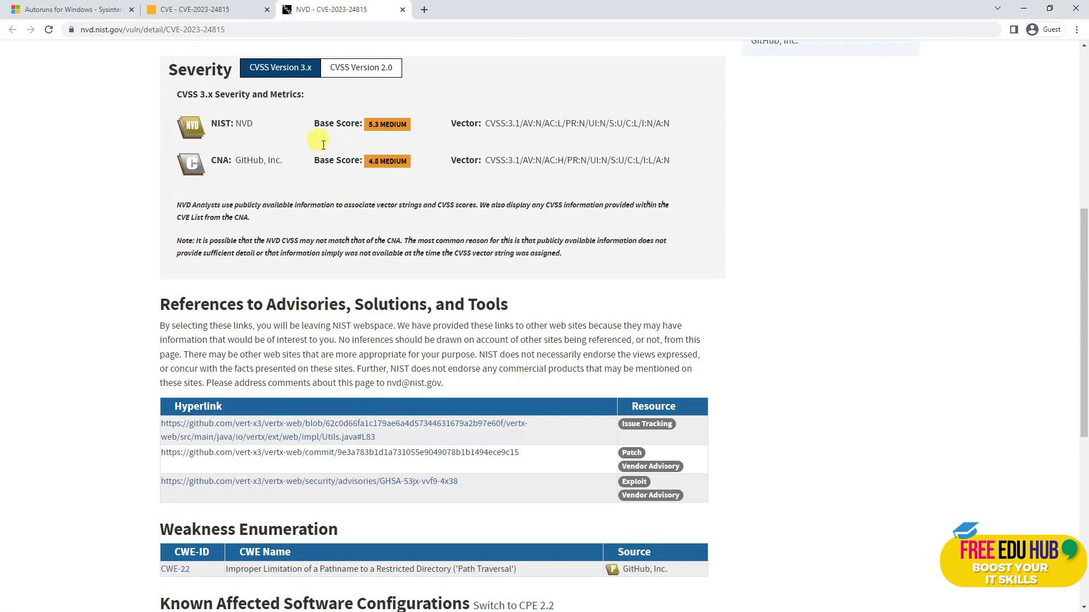
{"action": "left_click", "coordinate": [402, 10]}
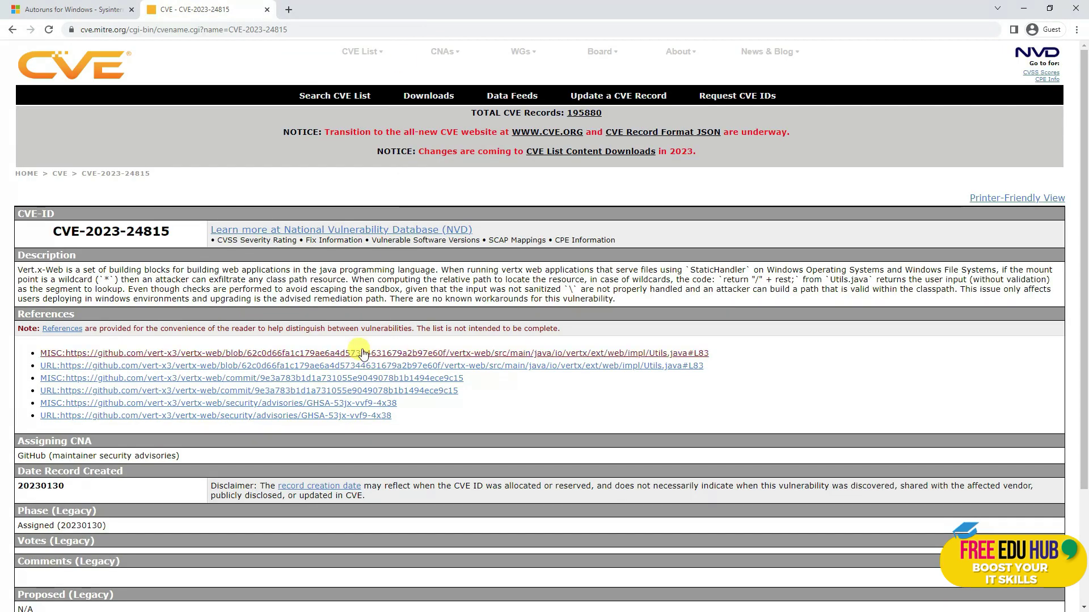
- Return to the CVE List search page and search for "windows smb"
{"action": "left_click", "coordinate": [13, 30]}
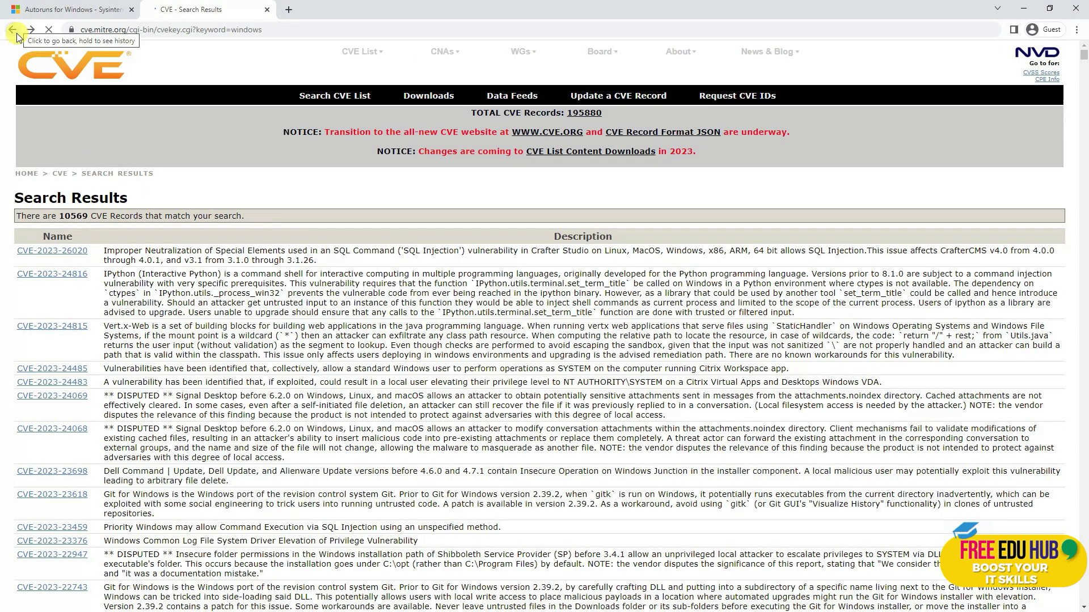
{"action": "key", "text": "alt+Left"}
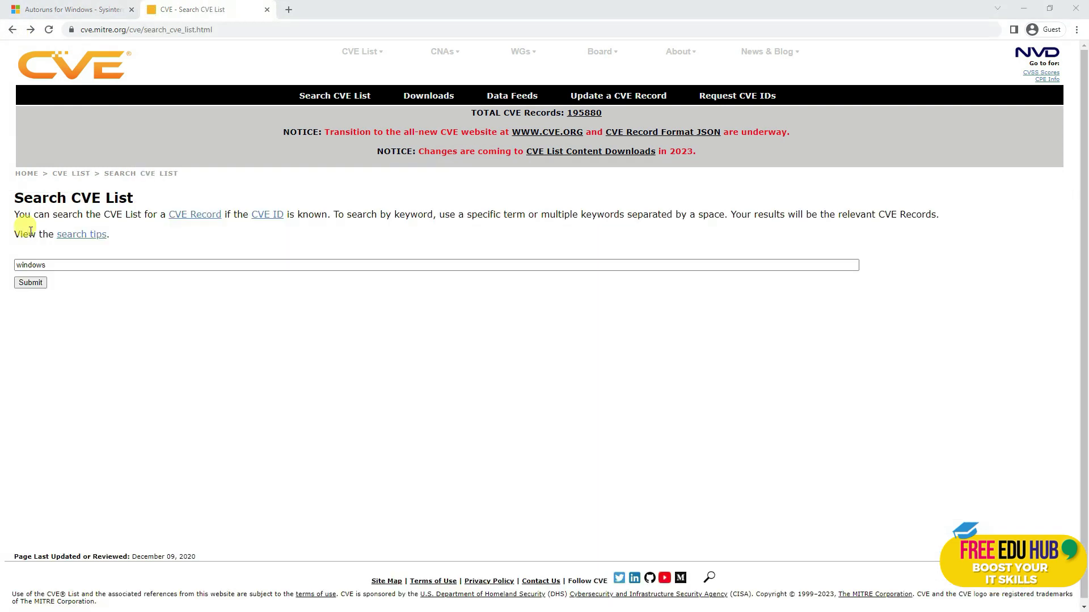
{"action": "left_click", "coordinate": [94, 262]}
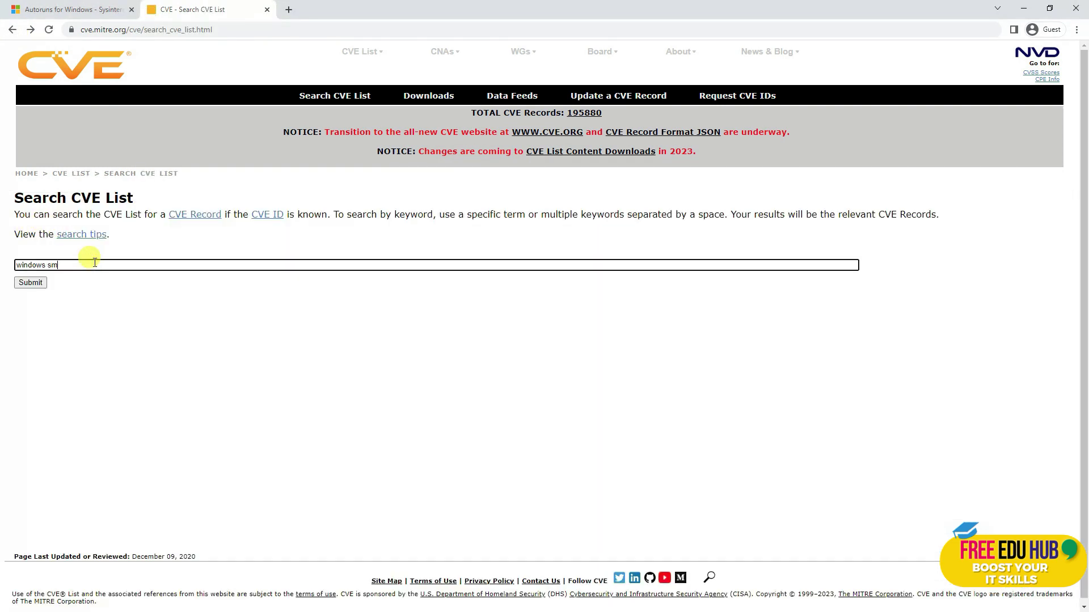
{"action": "type", "text": "smb"}
{"action": "key", "text": "Return"}
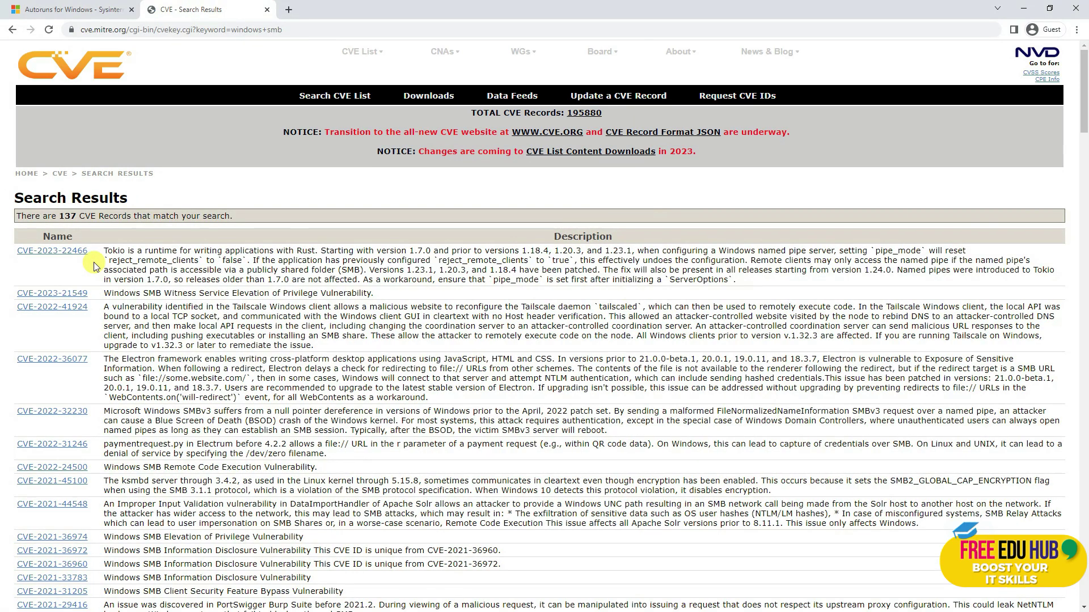
- Browse the SMB search results, open the CVE-2017-11781 record and read its description and references
{"action": "scroll", "coordinate": [334, 352], "scroll_direction": "down", "scroll_amount": 15}
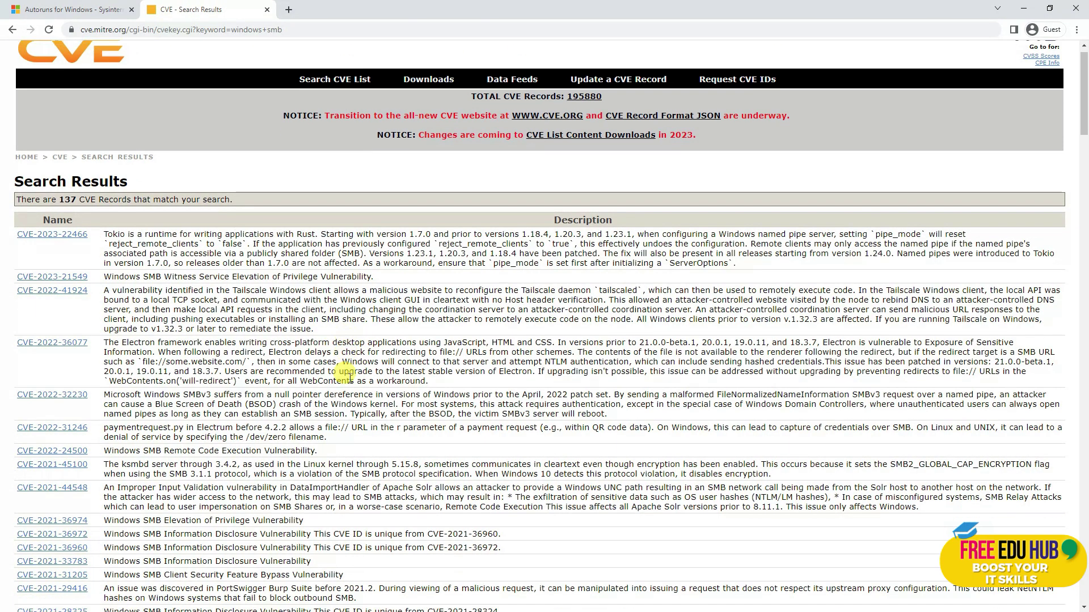
{"action": "scroll", "coordinate": [94, 486], "scroll_direction": "down", "scroll_amount": 5}
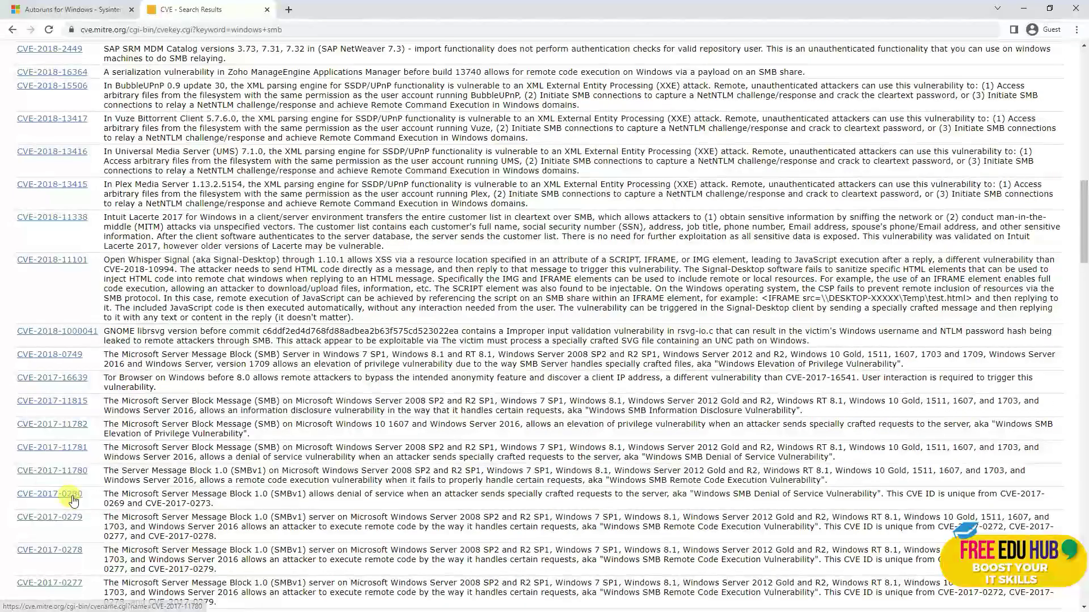
{"action": "left_click", "coordinate": [50, 448]}
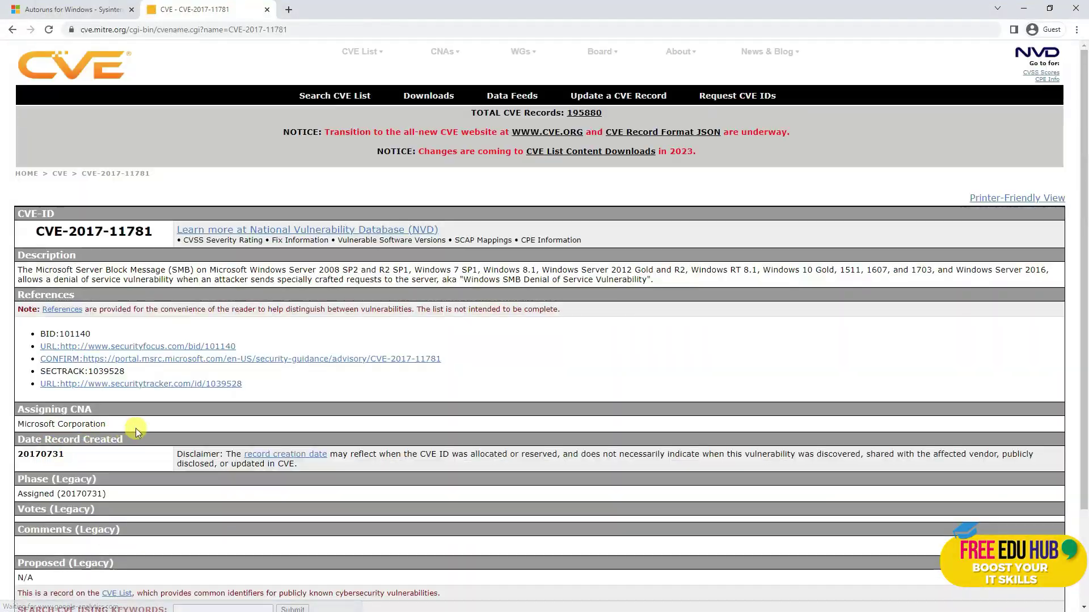
{"action": "scroll", "coordinate": [373, 332], "scroll_direction": "down", "scroll_amount": 3}
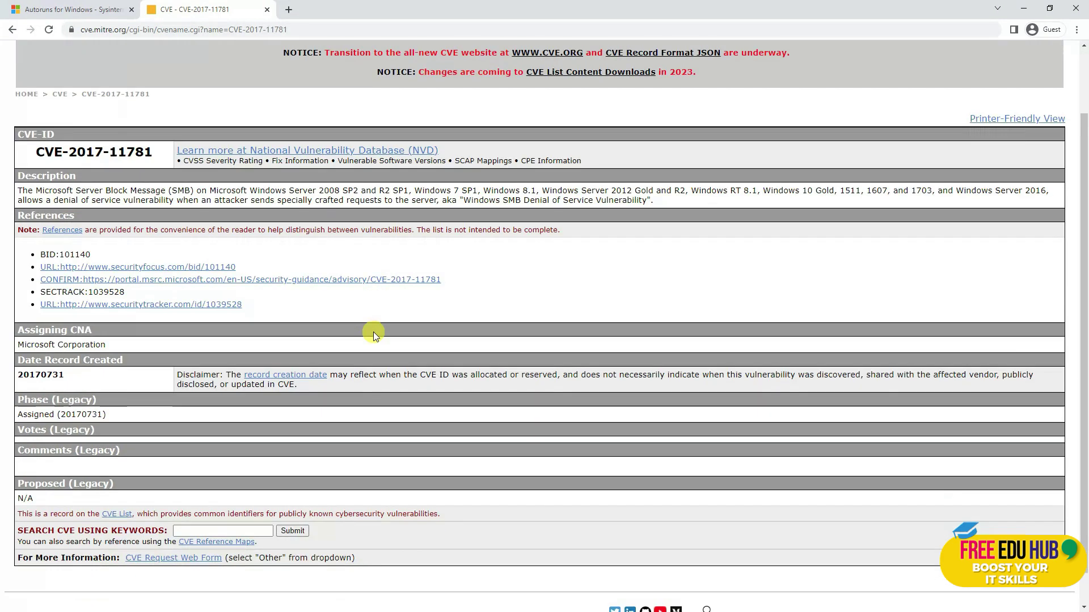
{"action": "scroll", "coordinate": [366, 359], "scroll_direction": "up", "scroll_amount": 3}
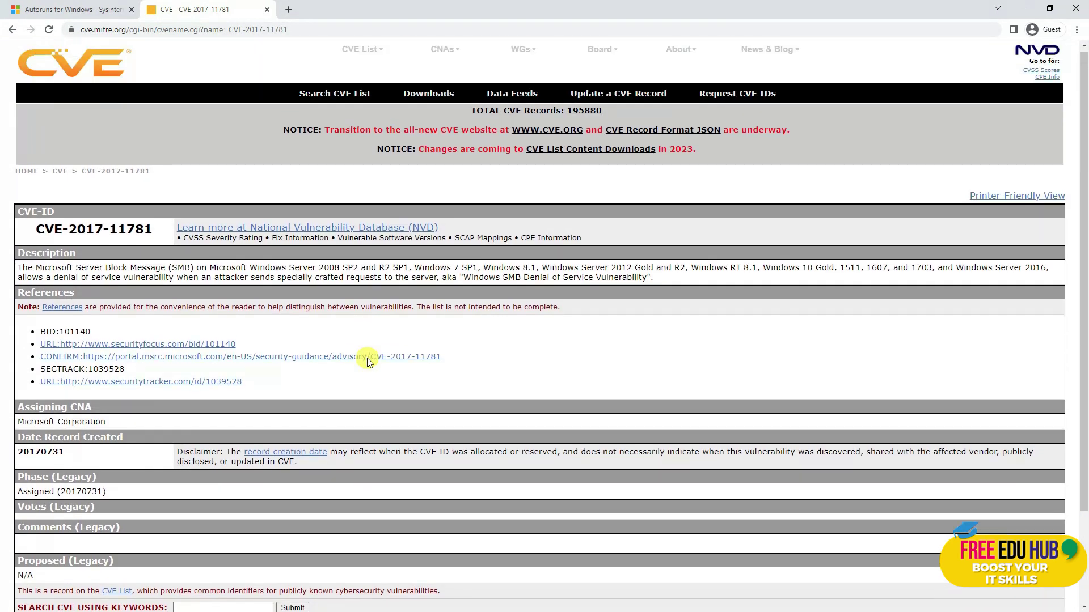
- Open the NVD entry for CVE-2017-11781 in a new tab, highlight the CVE ID on the record, and switch to the NVD page
{"action": "right_click", "coordinate": [349, 228]}
{"action": "left_click", "coordinate": [377, 242]}
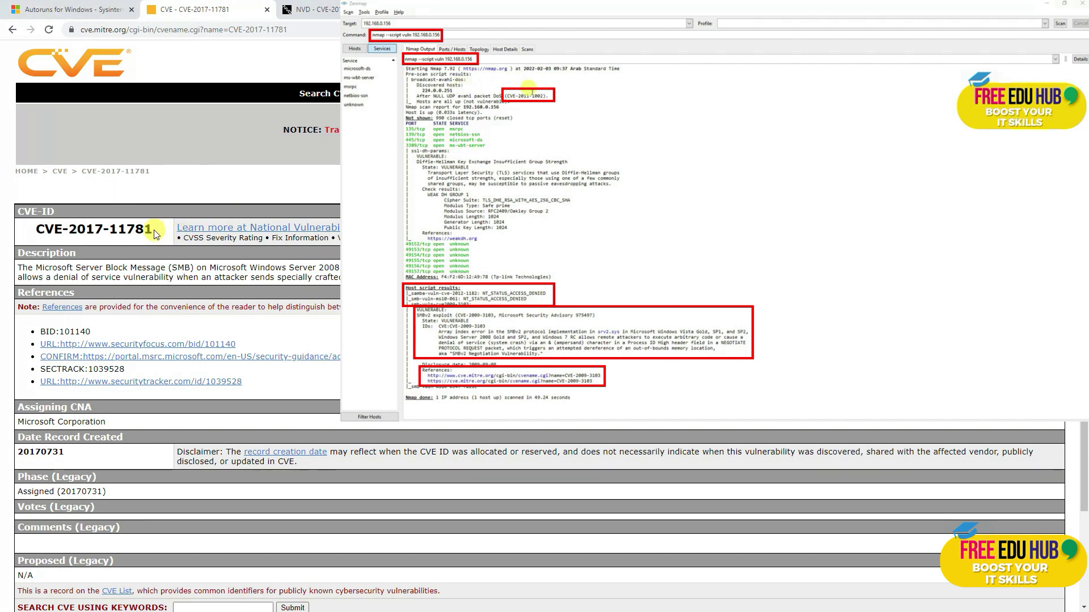
{"action": "left_click_drag", "start_coordinate": [156, 234], "coordinate": [29, 233]}
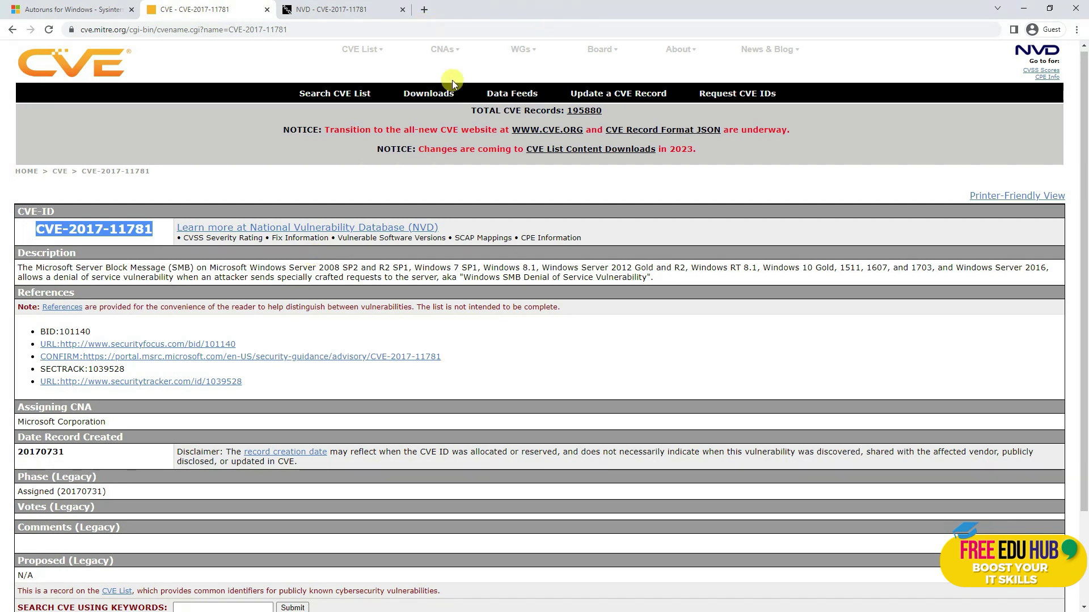
{"action": "left_click", "coordinate": [342, 8]}
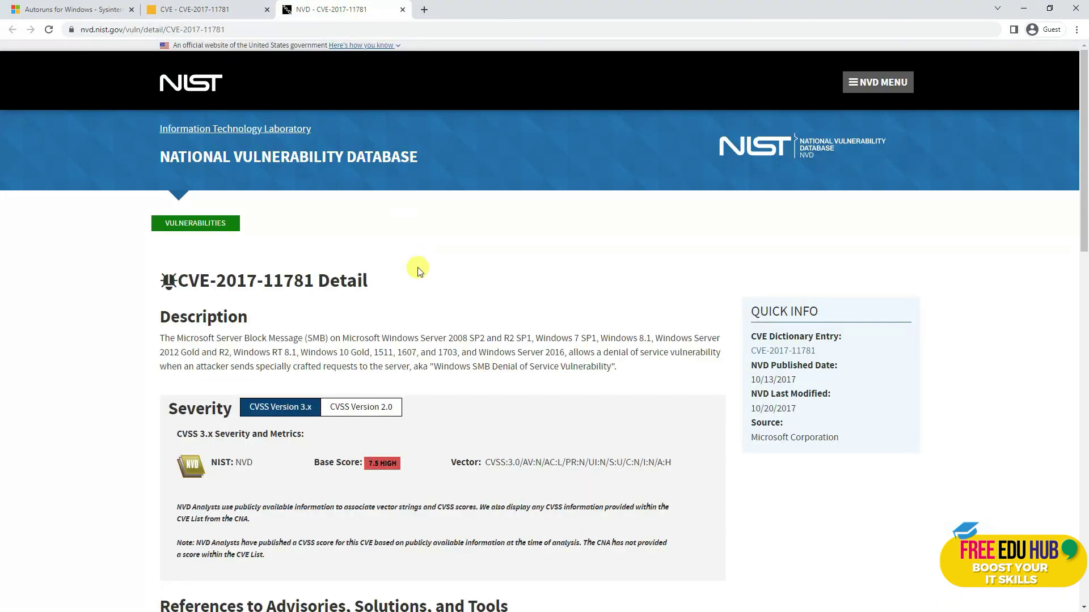
- Review the severity, references and affected configurations of CVE-2017-11781 in the NVD, and return to the Autoruns download page
{"action": "scroll", "coordinate": [418, 279], "scroll_direction": "down", "scroll_amount": 5}
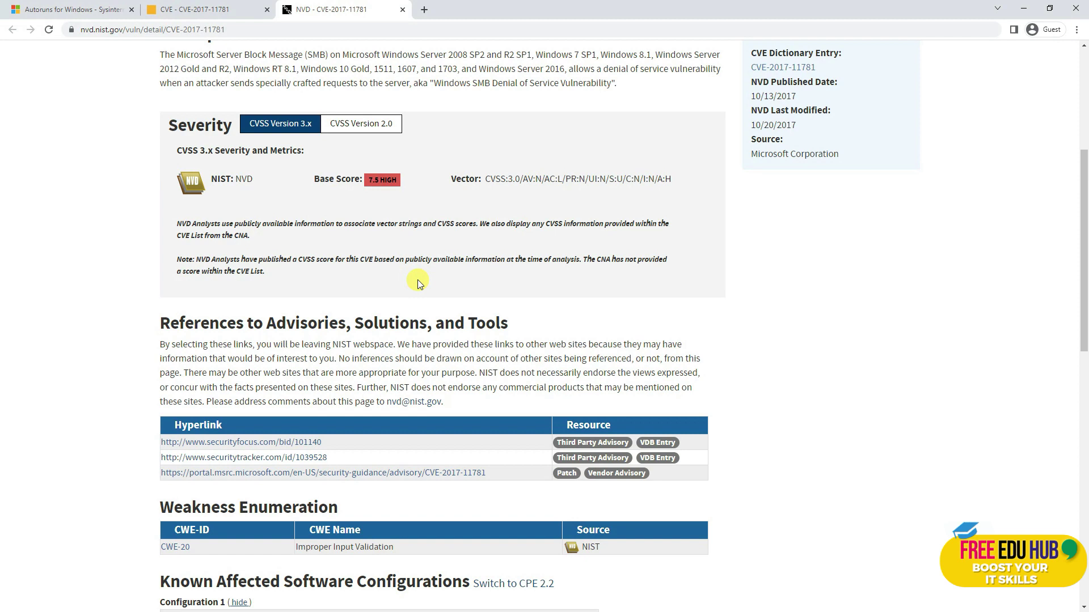
{"action": "scroll", "coordinate": [434, 366], "scroll_direction": "down", "scroll_amount": 1}
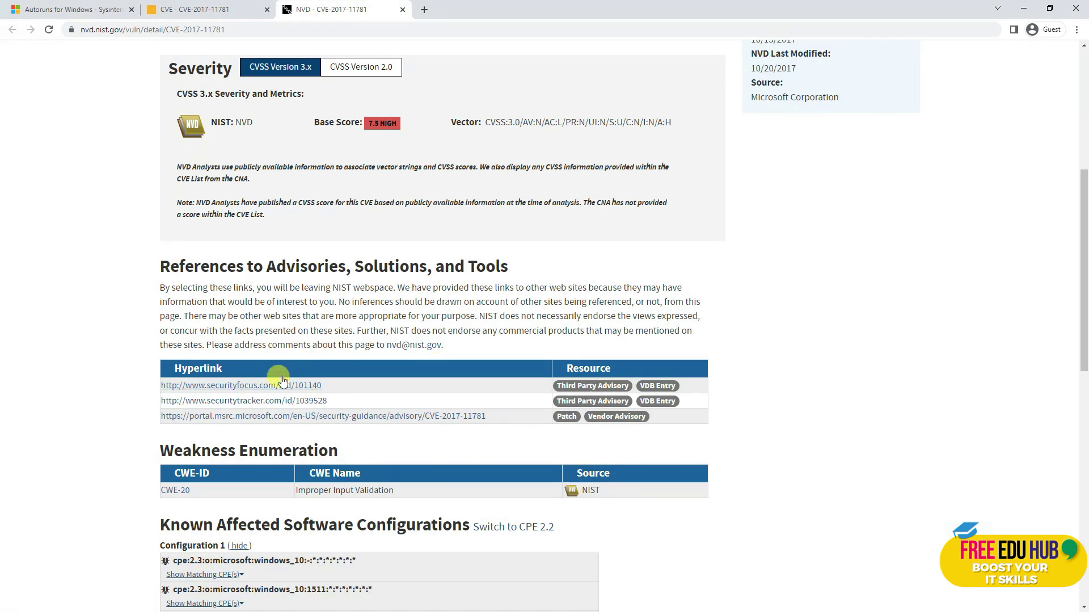
{"action": "scroll", "coordinate": [369, 314], "scroll_direction": "up", "scroll_amount": 4}
{"action": "scroll", "coordinate": [321, 165], "scroll_direction": "up", "scroll_amount": 2}
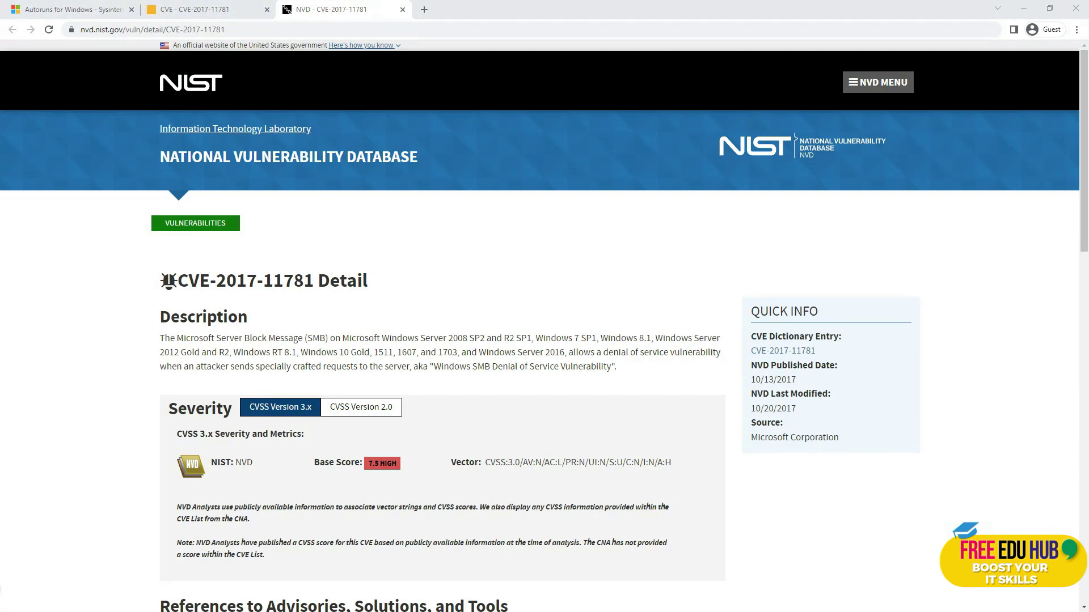
{"action": "left_click", "coordinate": [233, 12]}
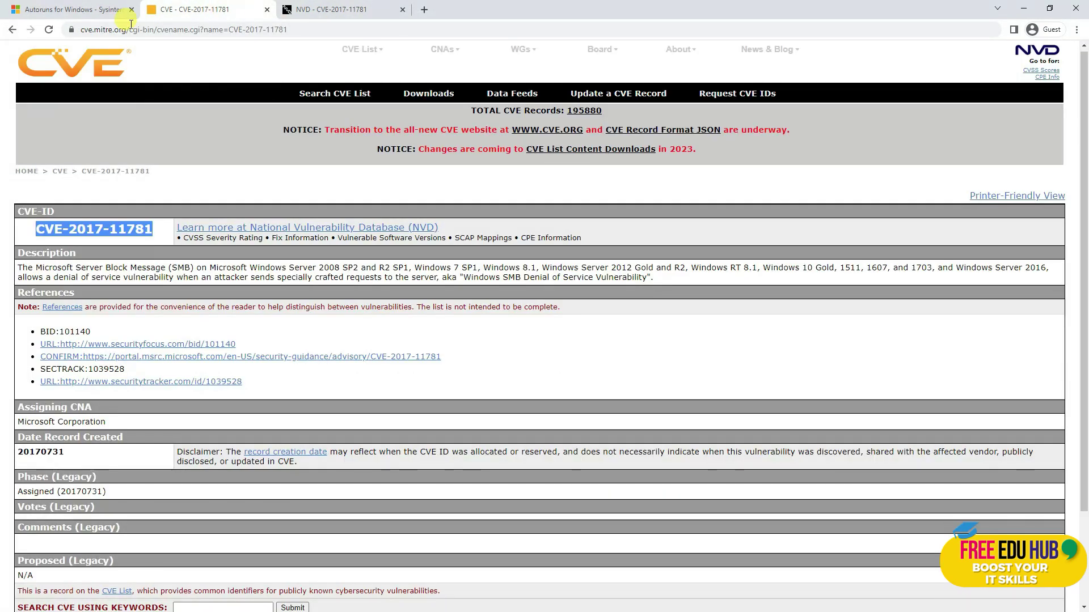
{"action": "left_click", "coordinate": [54, 10]}
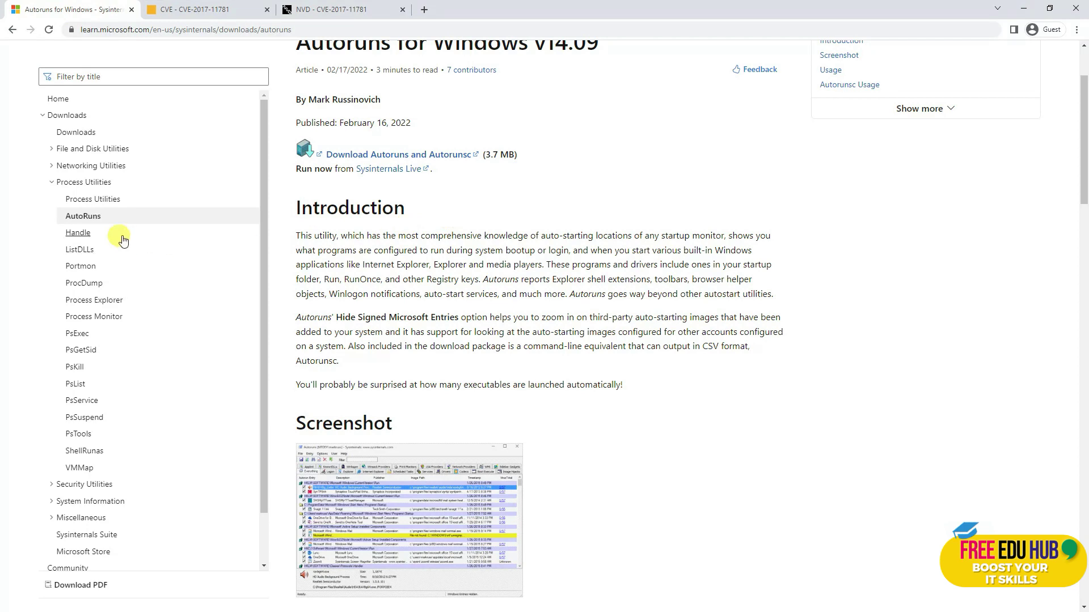